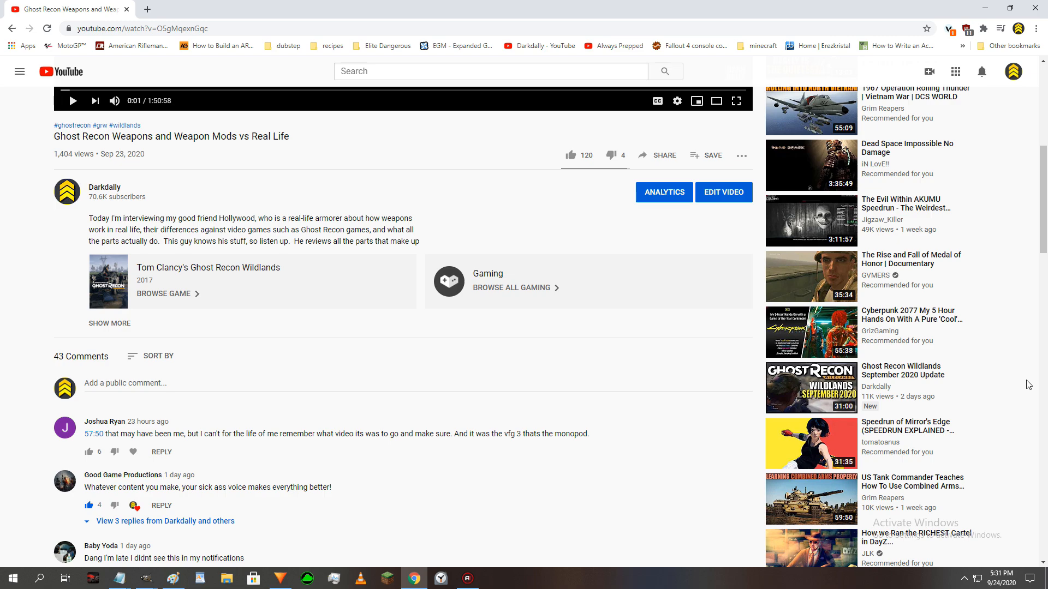
- Examine the thumbnails of the recommended videos alongside the Ghost Recon Weapons and Weapon Mods vs Real Life video
{"action": "scroll", "coordinate": [1026, 386], "scroll_direction": "down", "scroll_amount": 2}
{"action": "scroll", "coordinate": [1027, 386], "scroll_direction": "up", "scroll_amount": 3}
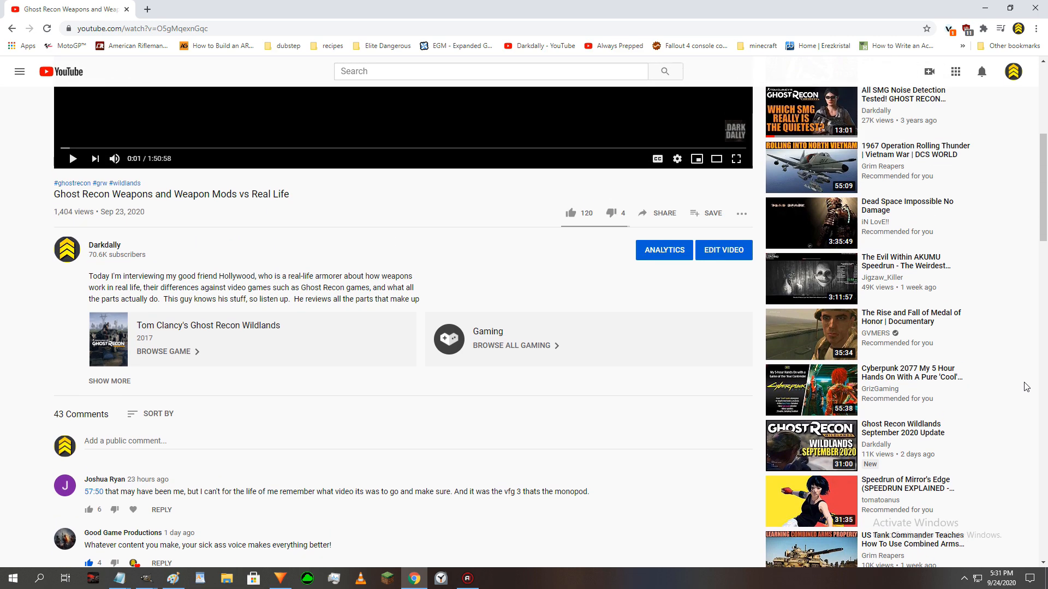
{"action": "scroll", "coordinate": [1027, 386], "scroll_direction": "up", "scroll_amount": 2}
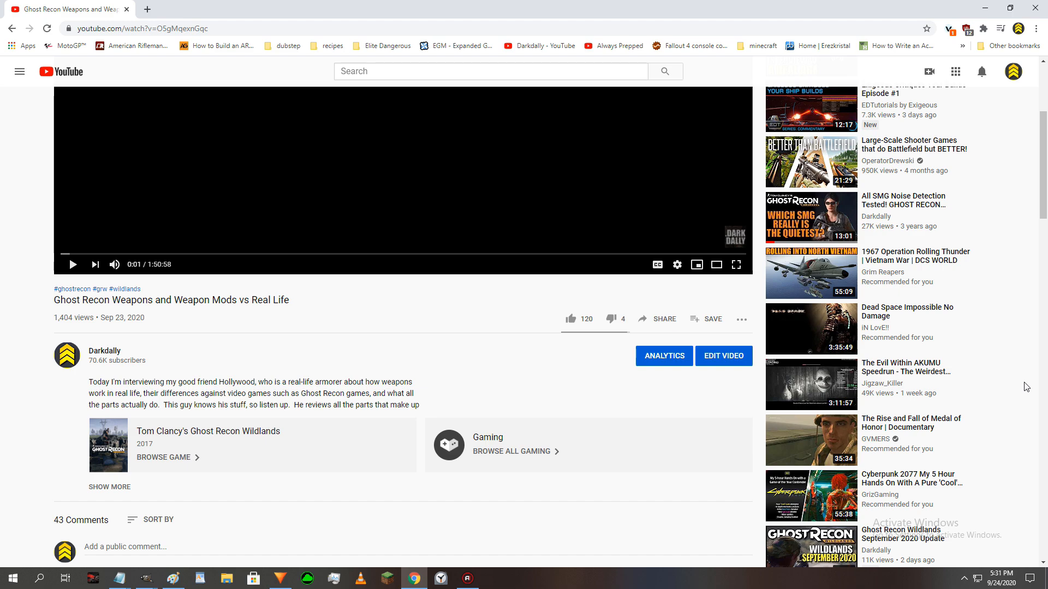
{"action": "scroll", "coordinate": [1026, 385], "scroll_direction": "up", "scroll_amount": 1}
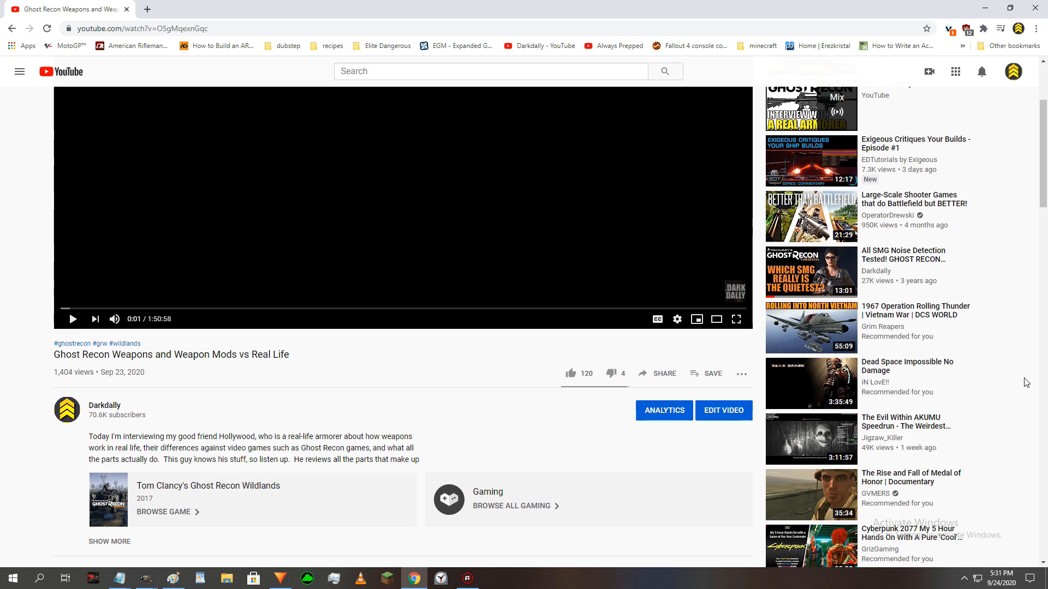
{"action": "scroll", "coordinate": [1025, 383], "scroll_direction": "down", "scroll_amount": 4}
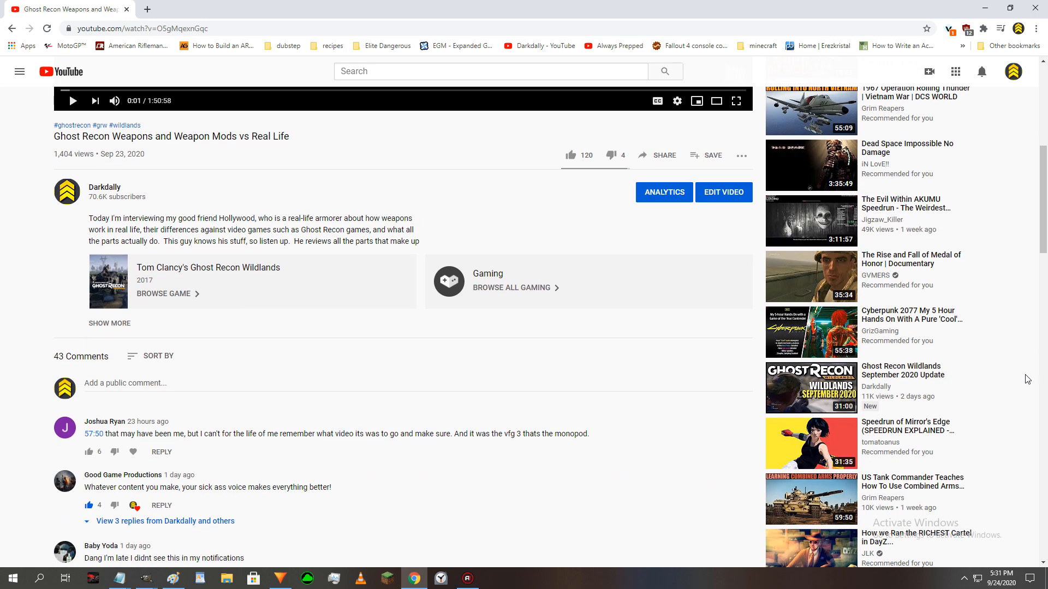
{"action": "scroll", "coordinate": [1027, 380], "scroll_direction": "down", "scroll_amount": 7}
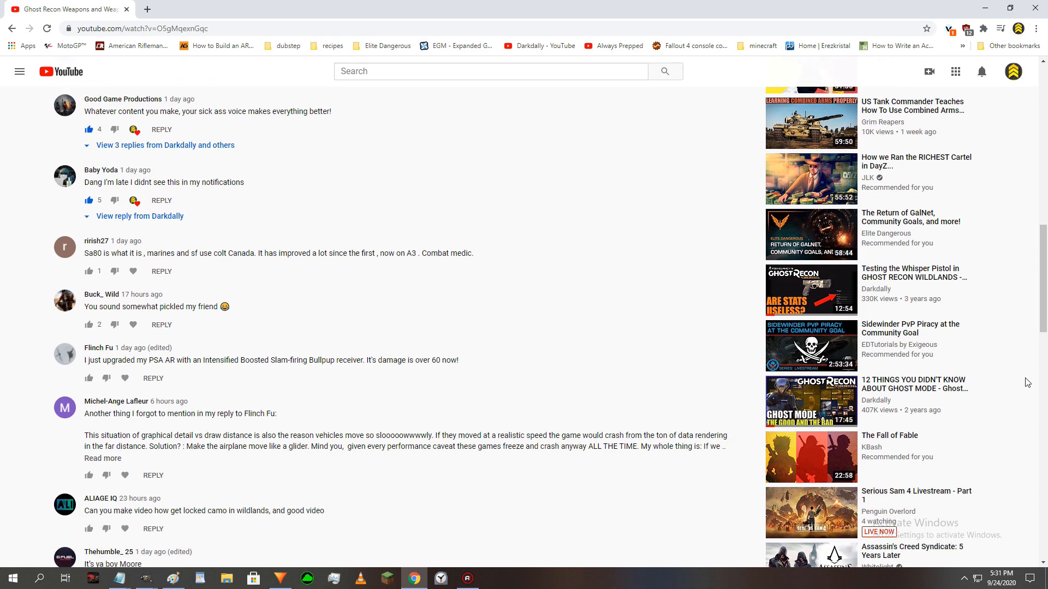
{"action": "scroll", "coordinate": [1028, 383], "scroll_direction": "down", "scroll_amount": 6}
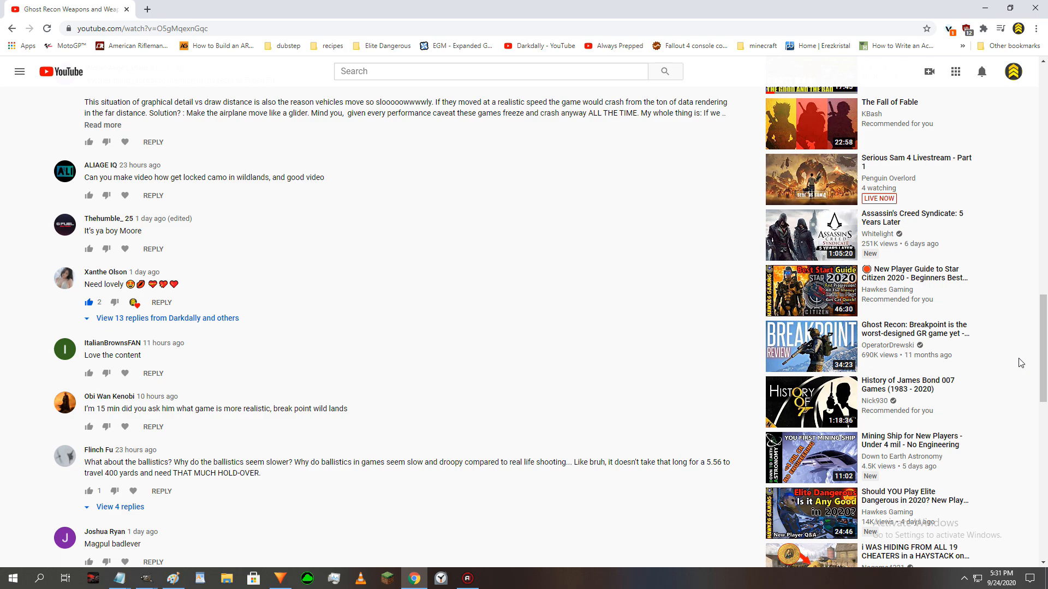
{"action": "scroll", "coordinate": [1020, 363], "scroll_direction": "down", "scroll_amount": 2}
{"action": "scroll", "coordinate": [1020, 364], "scroll_direction": "down", "scroll_amount": 3}
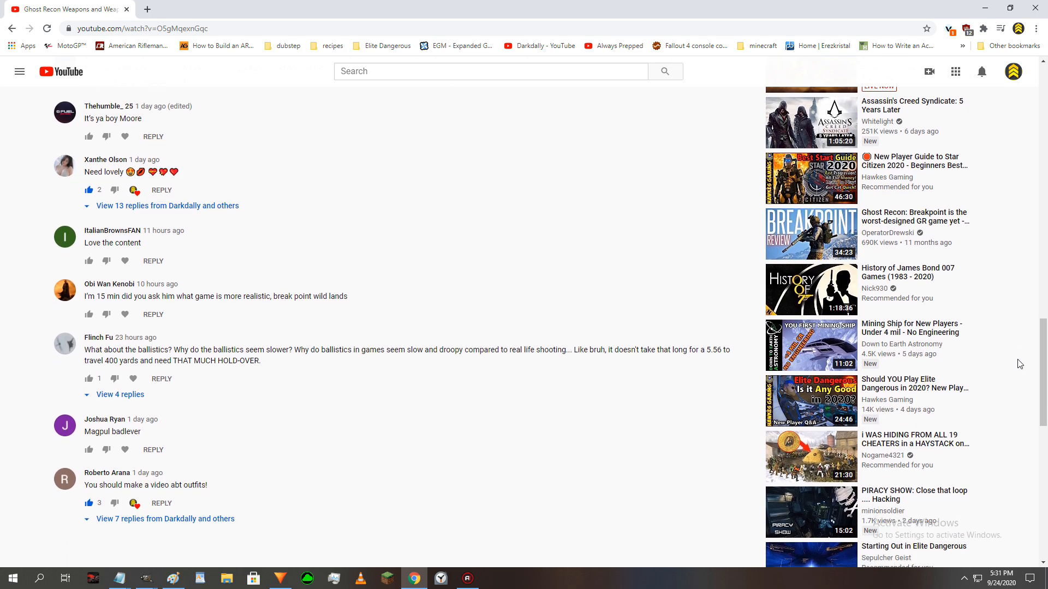
{"action": "scroll", "coordinate": [1020, 365], "scroll_direction": "down", "scroll_amount": 3}
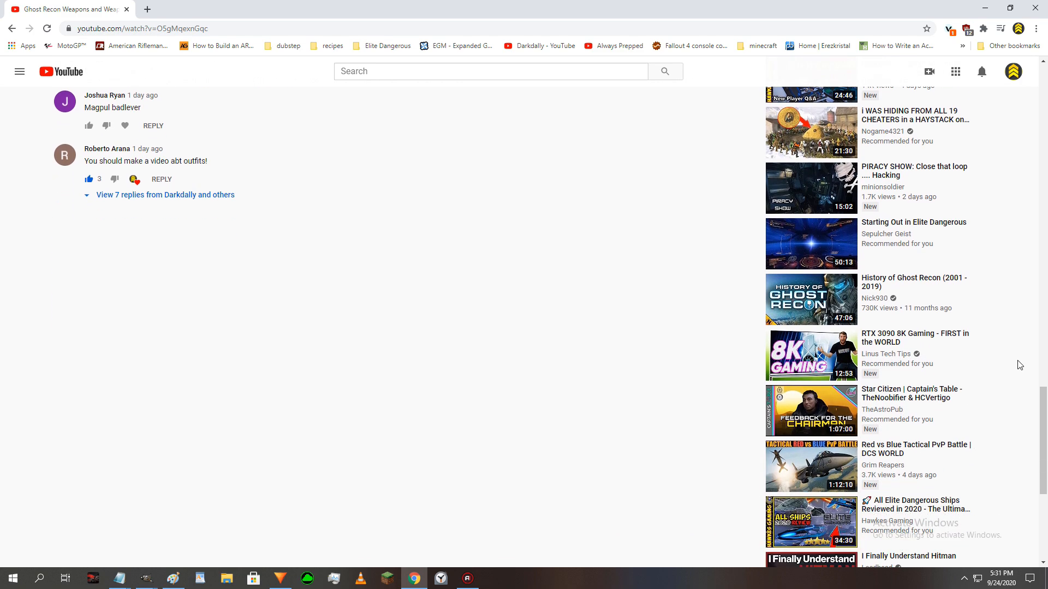
{"action": "scroll", "coordinate": [1019, 364], "scroll_direction": "down", "scroll_amount": 4}
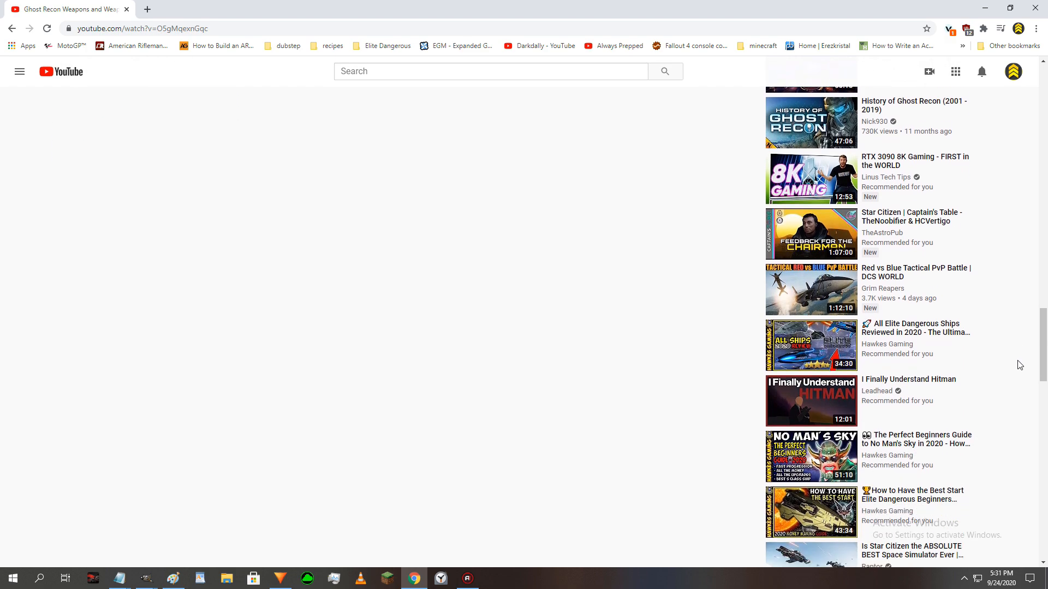
{"action": "scroll", "coordinate": [1019, 364], "scroll_direction": "down", "scroll_amount": 6}
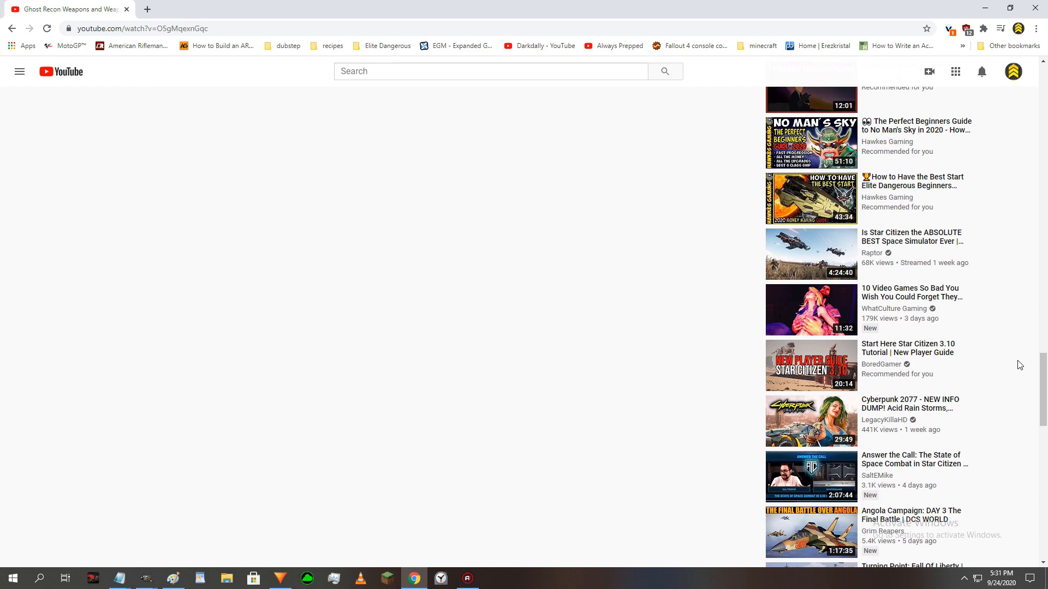
{"action": "scroll", "coordinate": [1019, 364], "scroll_direction": "down", "scroll_amount": 7}
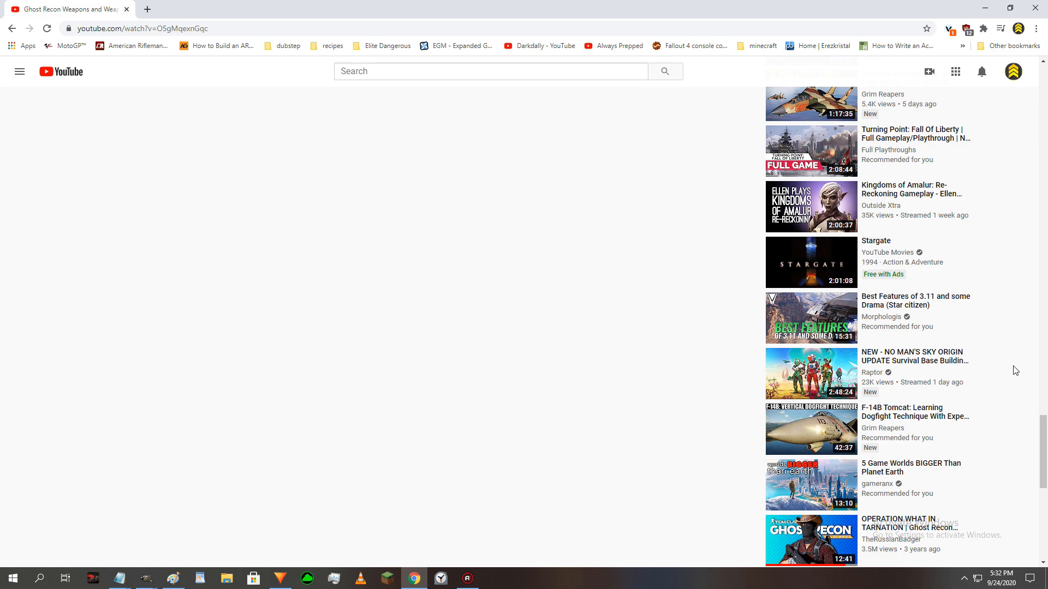
{"action": "scroll", "coordinate": [1015, 370], "scroll_direction": "up", "scroll_amount": 2}
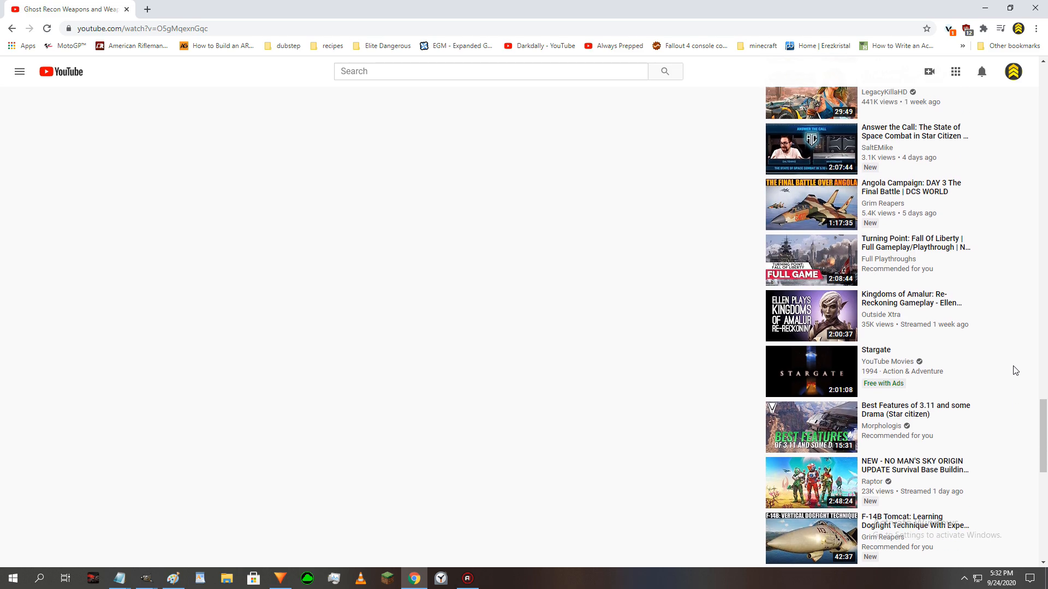
{"action": "scroll", "coordinate": [1015, 370], "scroll_direction": "up", "scroll_amount": 4}
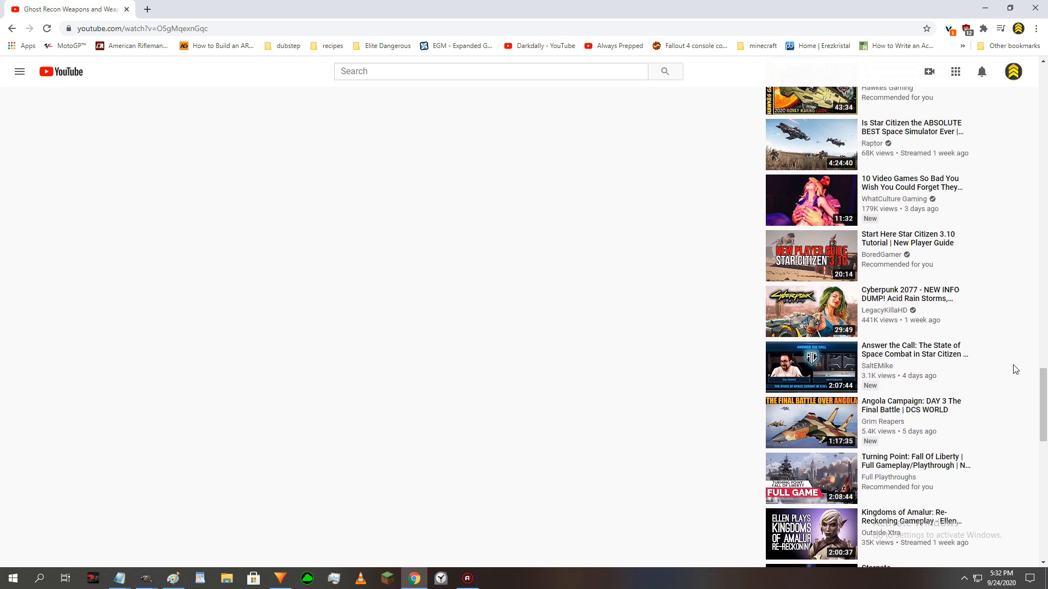
{"action": "scroll", "coordinate": [1015, 370], "scroll_direction": "up", "scroll_amount": 6}
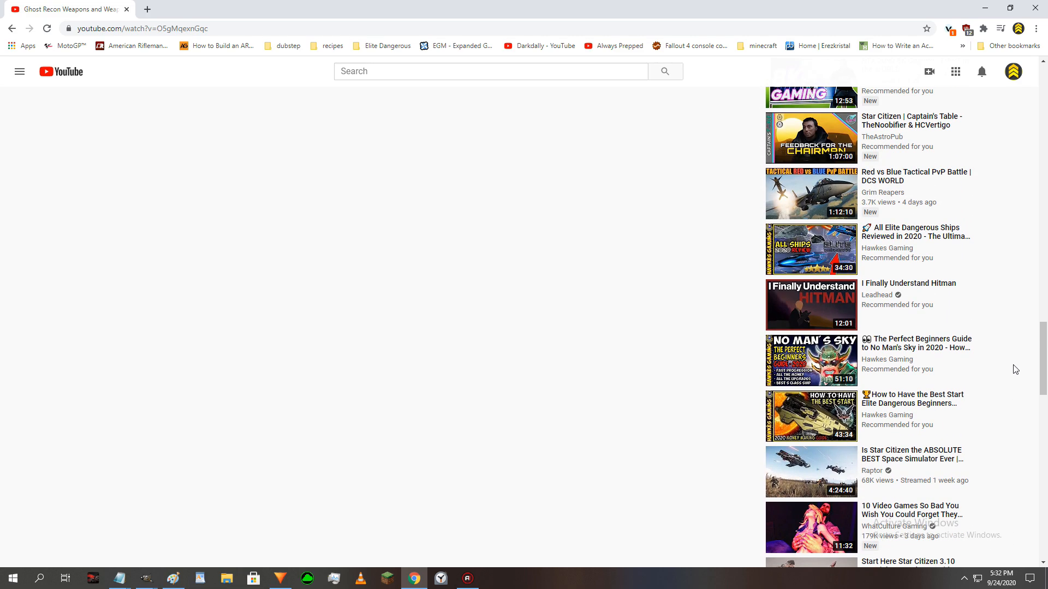
{"action": "scroll", "coordinate": [1015, 370], "scroll_direction": "down", "scroll_amount": 7}
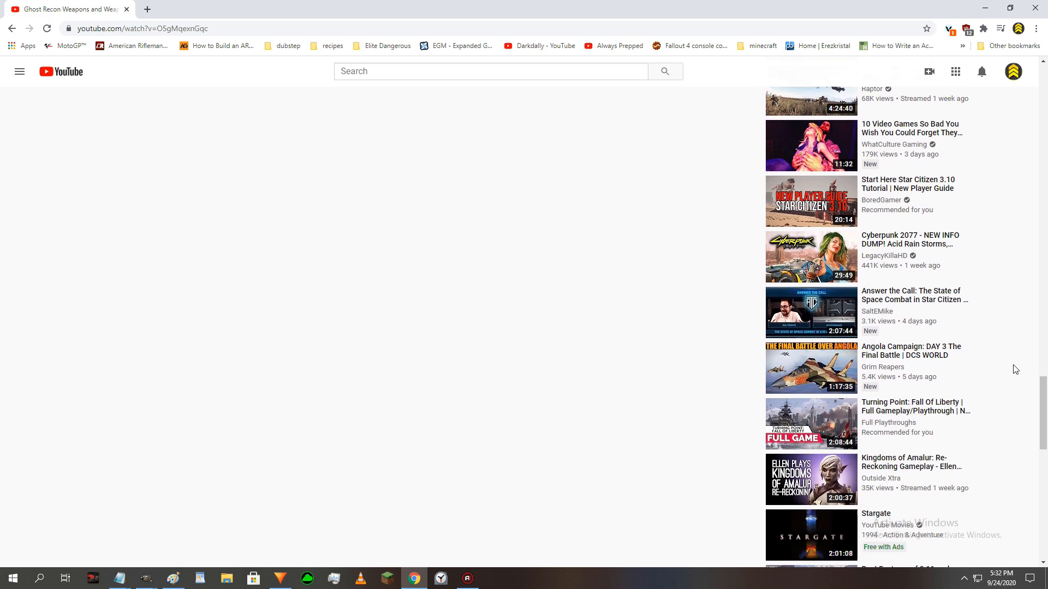
{"action": "scroll", "coordinate": [1015, 370], "scroll_direction": "down", "scroll_amount": 3}
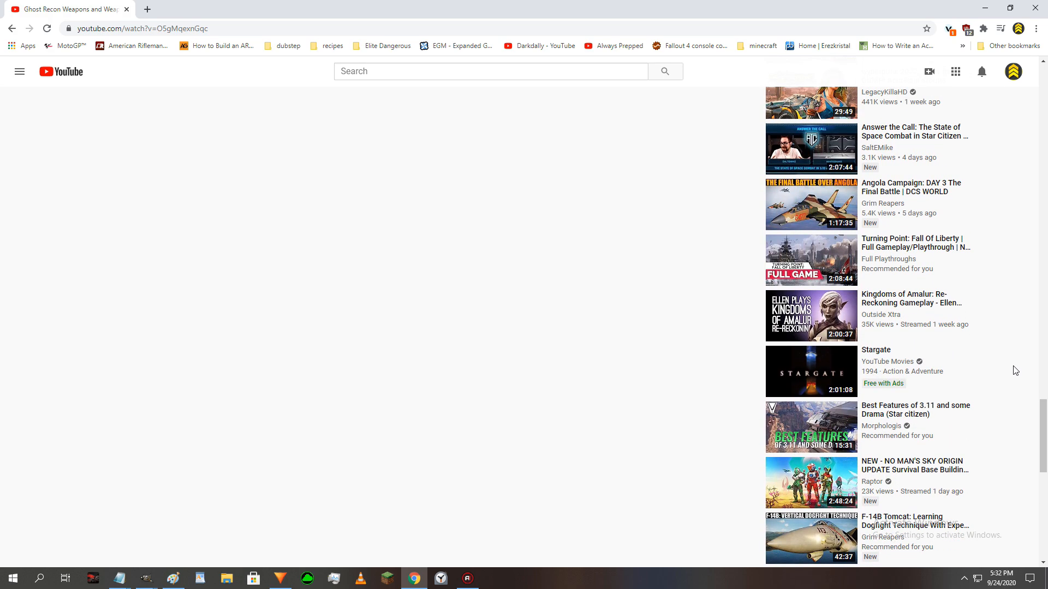
{"action": "scroll", "coordinate": [1015, 371], "scroll_direction": "down", "scroll_amount": 1}
{"action": "scroll", "coordinate": [1015, 370], "scroll_direction": "up", "scroll_amount": 8}
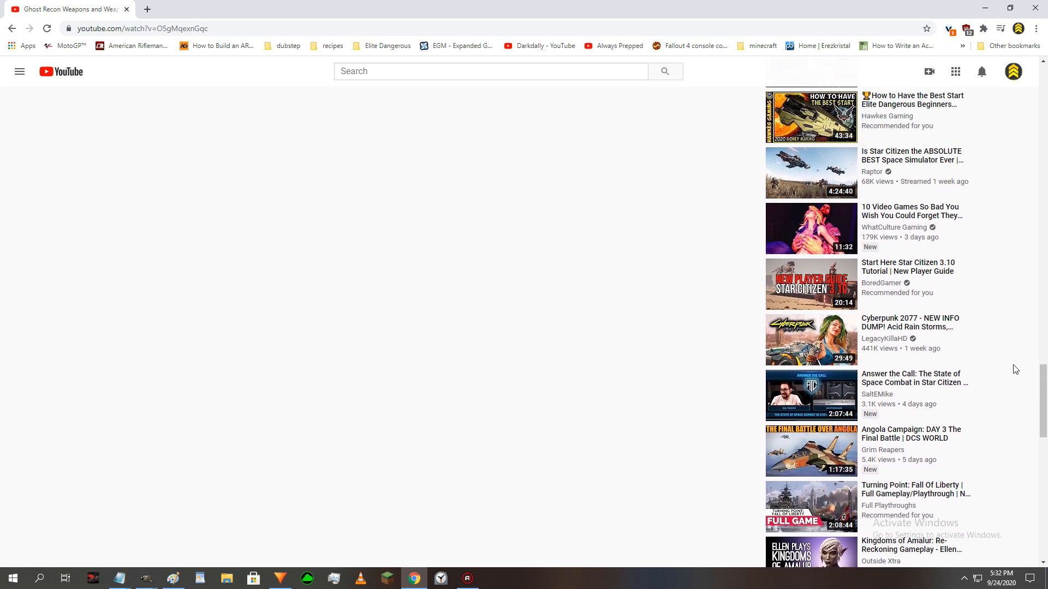
{"action": "scroll", "coordinate": [1015, 370], "scroll_direction": "up", "scroll_amount": 8}
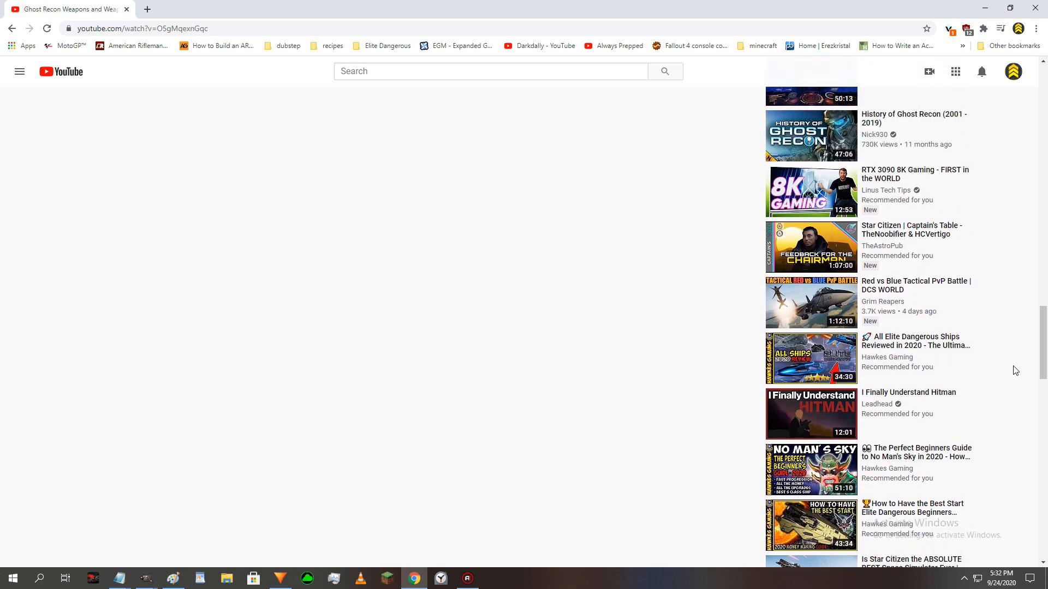
{"action": "scroll", "coordinate": [1015, 370], "scroll_direction": "up", "scroll_amount": 3}
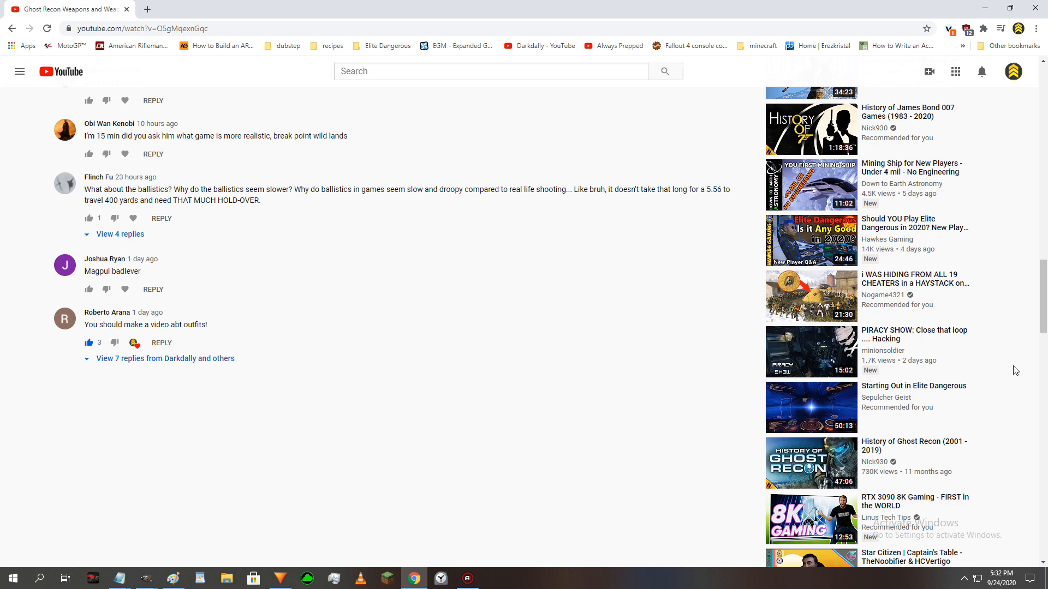
{"action": "scroll", "coordinate": [1015, 371], "scroll_direction": "up", "scroll_amount": 7}
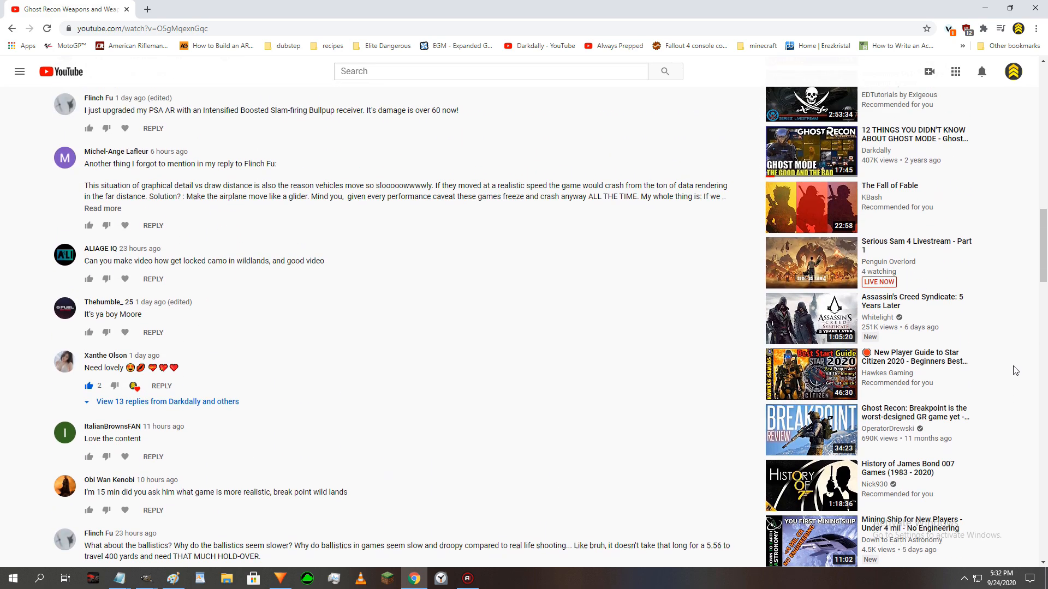
{"action": "scroll", "coordinate": [1015, 371], "scroll_direction": "up", "scroll_amount": 8}
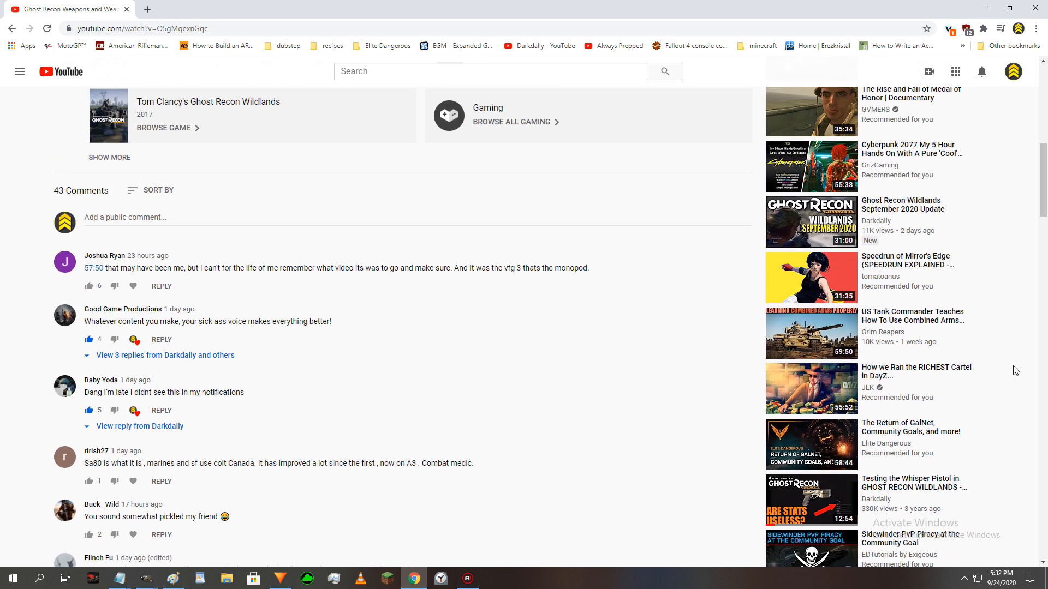
{"action": "scroll", "coordinate": [1015, 370], "scroll_direction": "up", "scroll_amount": 12}
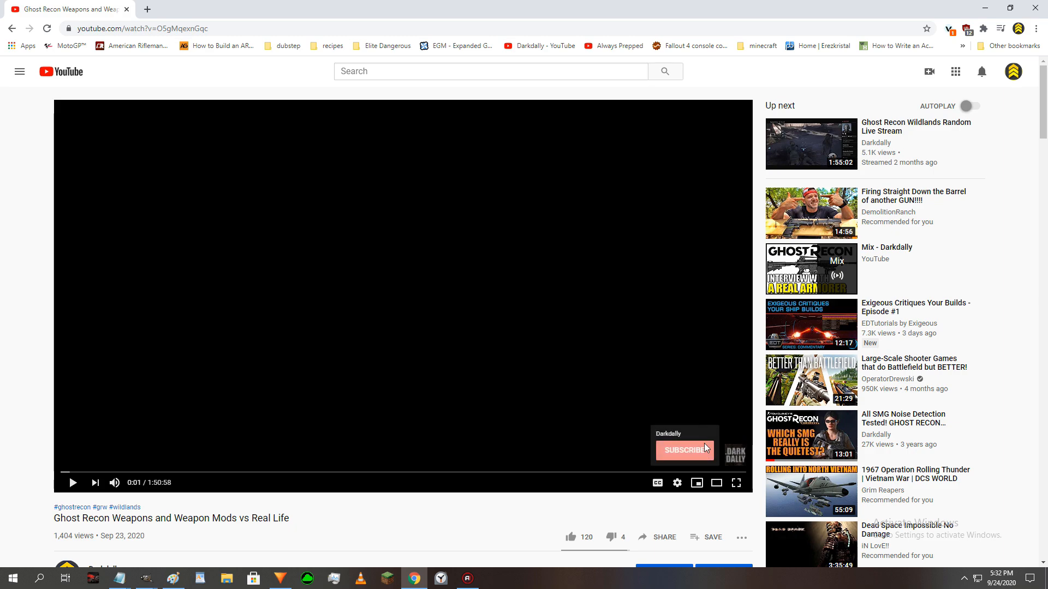
- Open the bookmarked Darkdally channel page and examine the thumbnails of its featured video, uploads, playlists and popular uploads
{"action": "left_click", "coordinate": [543, 47]}
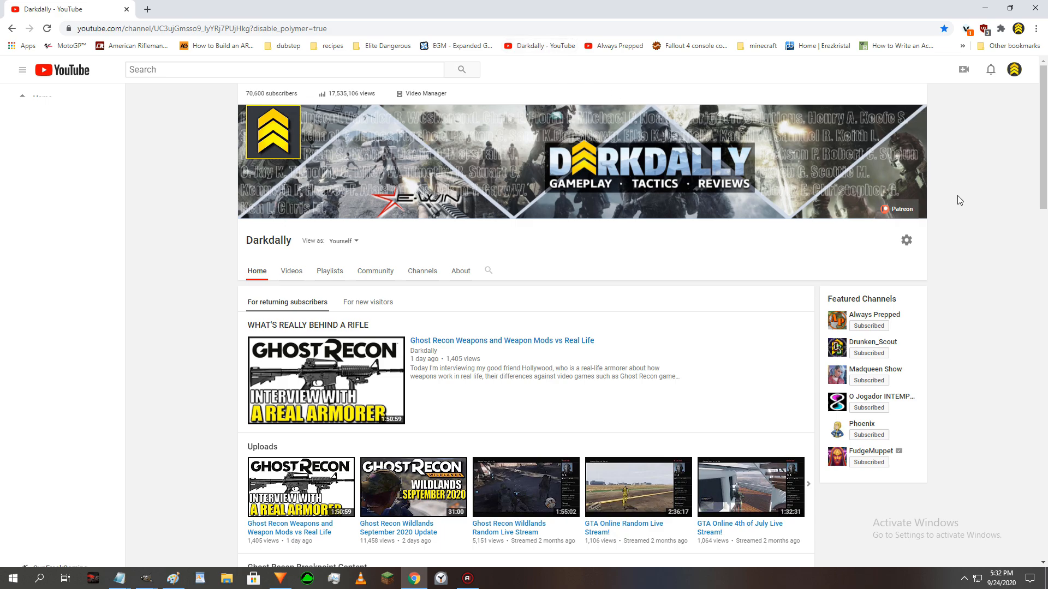
{"action": "scroll", "coordinate": [959, 200], "scroll_direction": "down", "scroll_amount": 1}
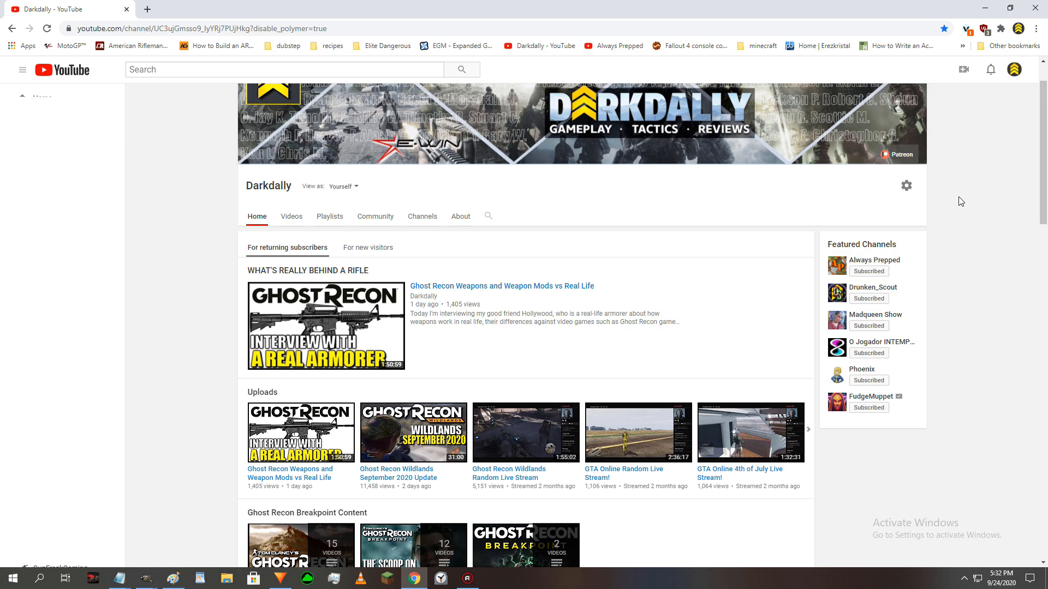
{"action": "scroll", "coordinate": [960, 201], "scroll_direction": "down", "scroll_amount": 1}
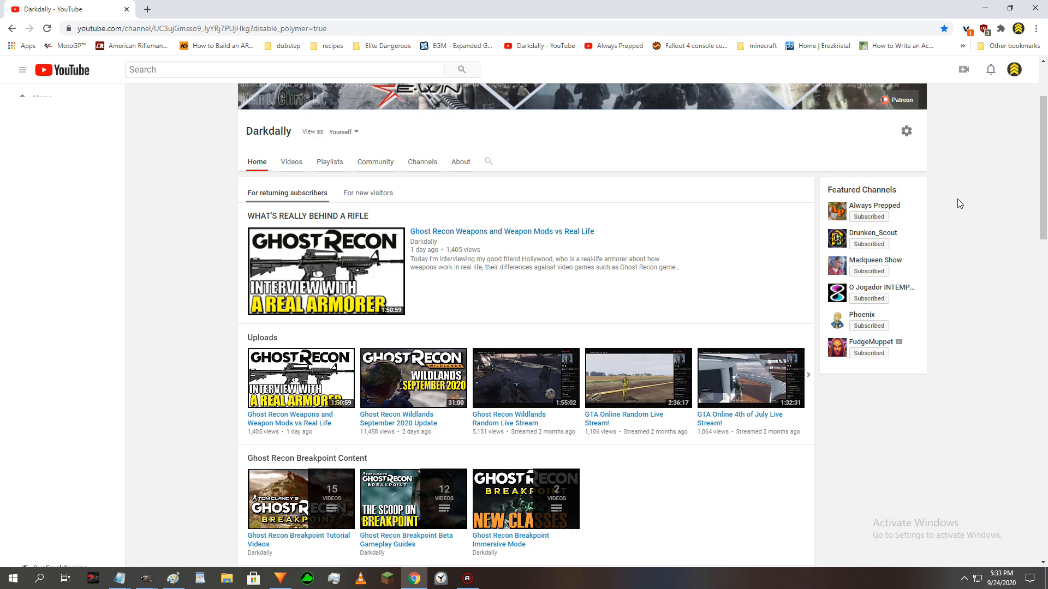
{"action": "scroll", "coordinate": [959, 203], "scroll_direction": "up", "scroll_amount": 2}
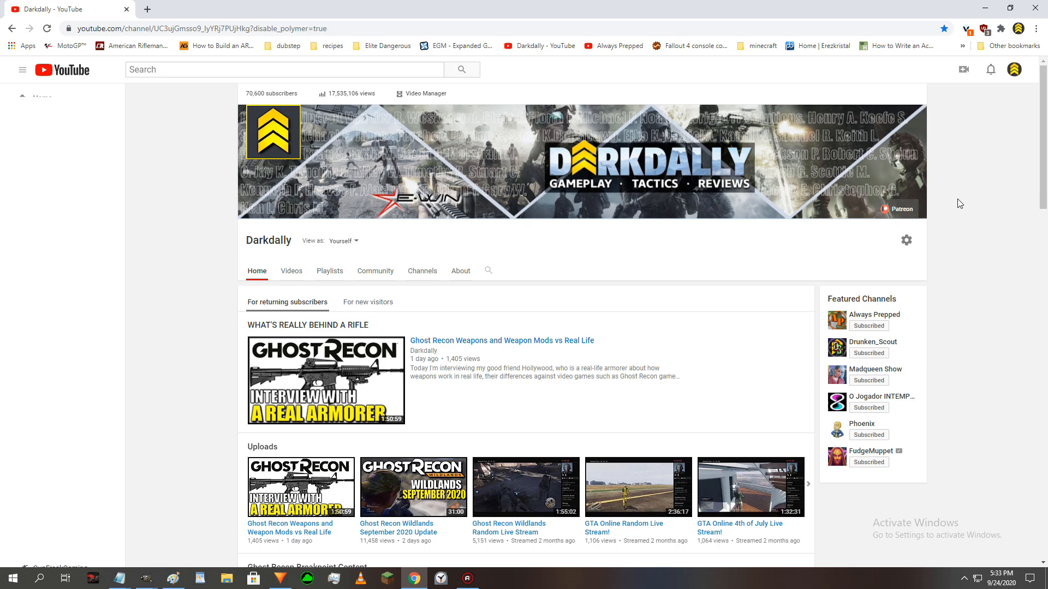
{"action": "scroll", "coordinate": [958, 204], "scroll_direction": "down", "scroll_amount": 1}
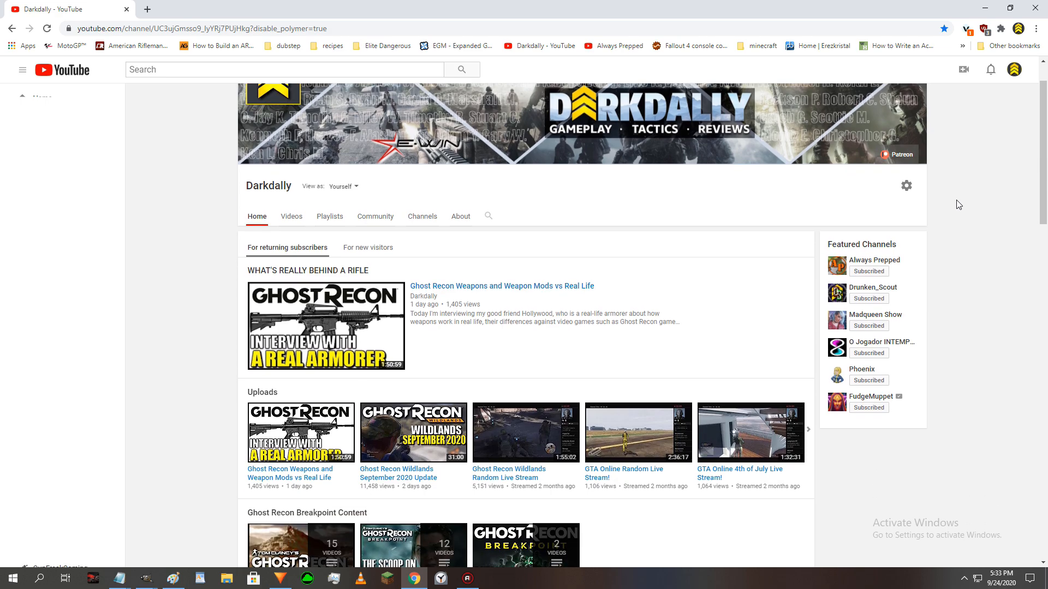
{"action": "scroll", "coordinate": [958, 204], "scroll_direction": "down", "scroll_amount": 1}
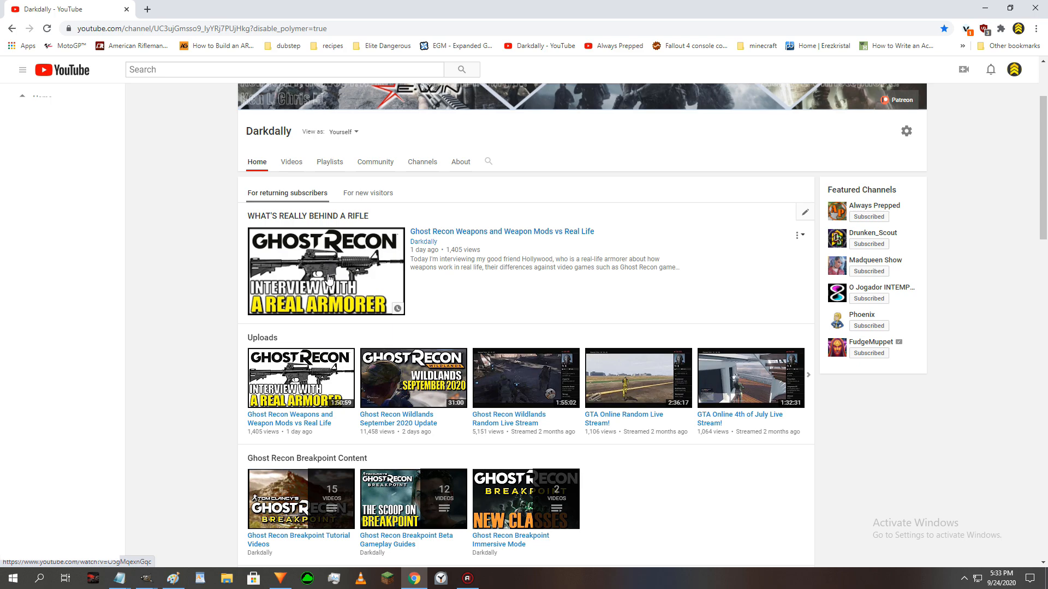
{"action": "scroll", "coordinate": [482, 281], "scroll_direction": "down", "scroll_amount": 3}
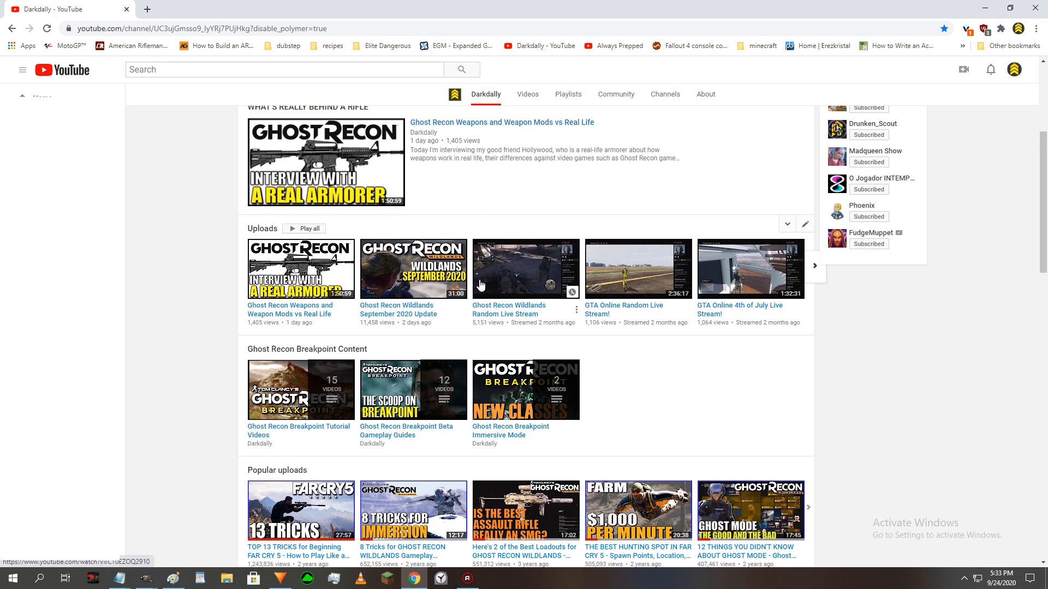
{"action": "scroll", "coordinate": [480, 284], "scroll_direction": "down", "scroll_amount": 2}
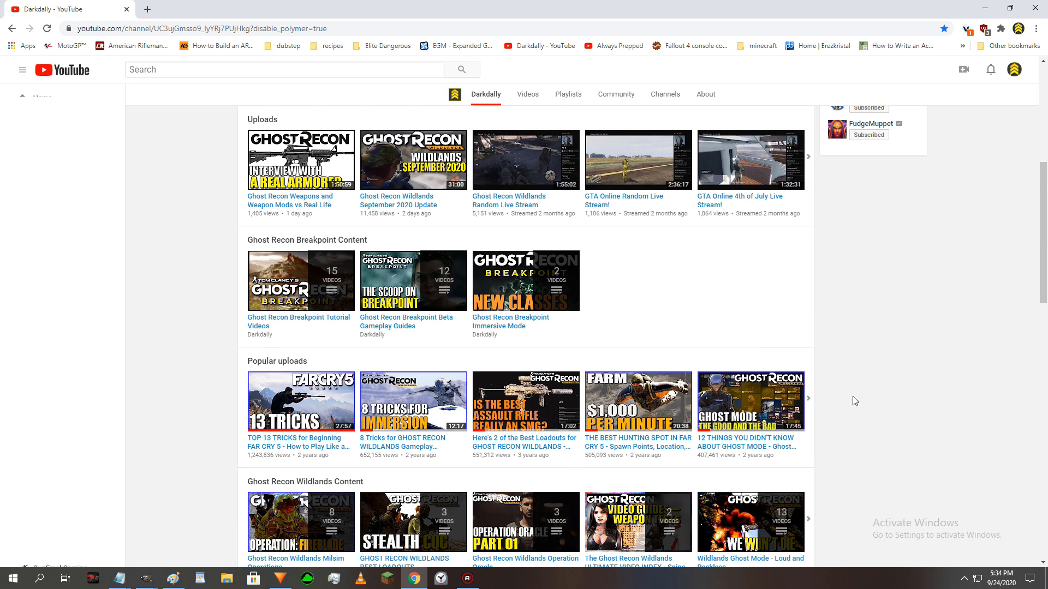
{"action": "scroll", "coordinate": [855, 401], "scroll_direction": "up", "scroll_amount": 5}
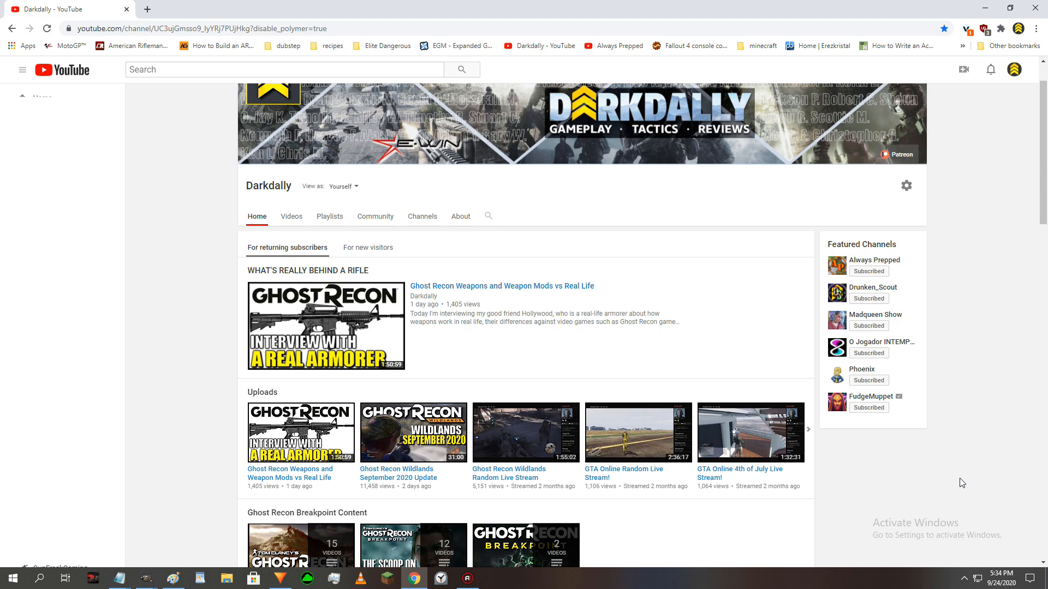
{"action": "scroll", "coordinate": [962, 483], "scroll_direction": "up", "scroll_amount": 1}
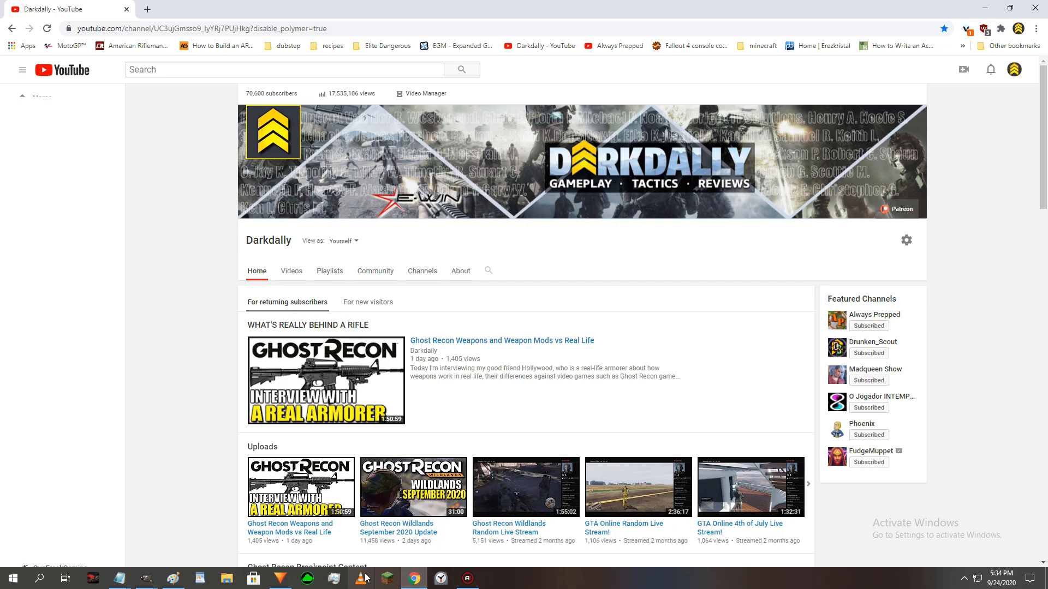
- Switch to GIMP, create a new 1366 × 768 px image and move its window clear of the toolbox
{"action": "mouse_move", "coordinate": [152, 575]}
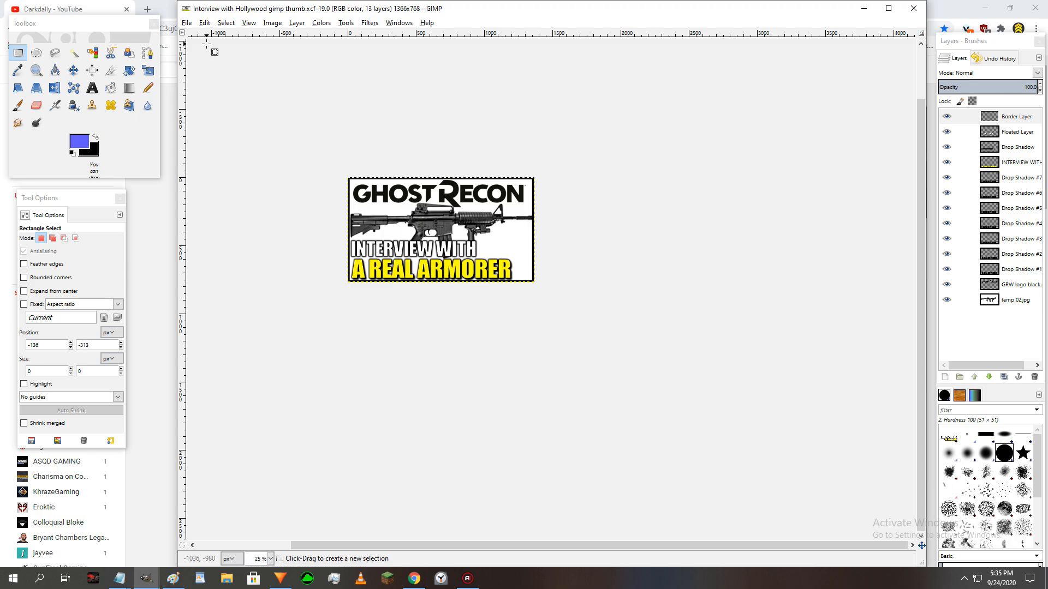
{"action": "left_click", "coordinate": [187, 23]}
{"action": "left_click", "coordinate": [192, 35]}
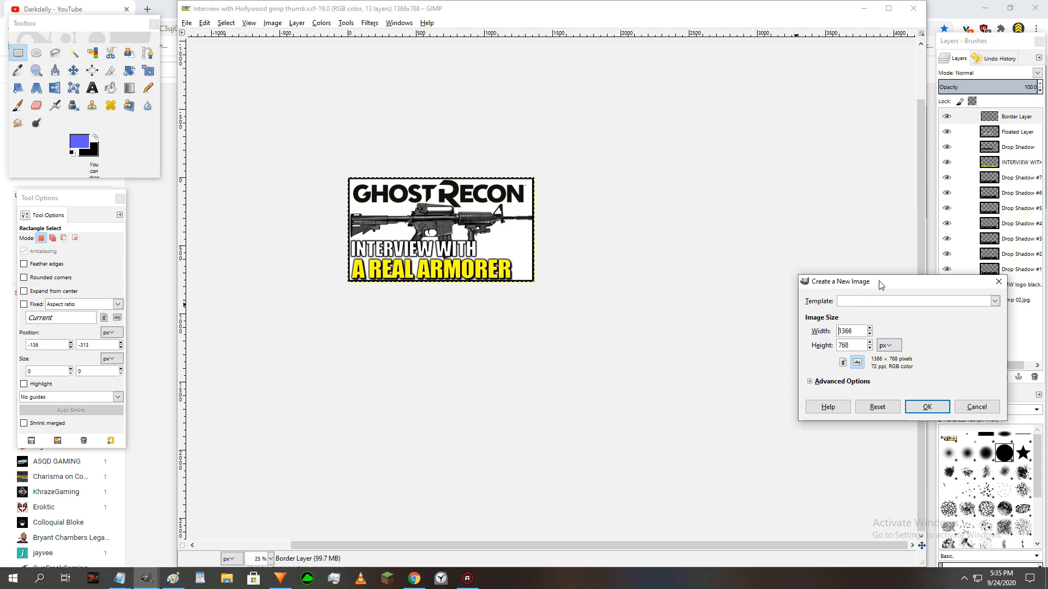
{"action": "left_click_drag", "start_coordinate": [879, 283], "coordinate": [720, 230]}
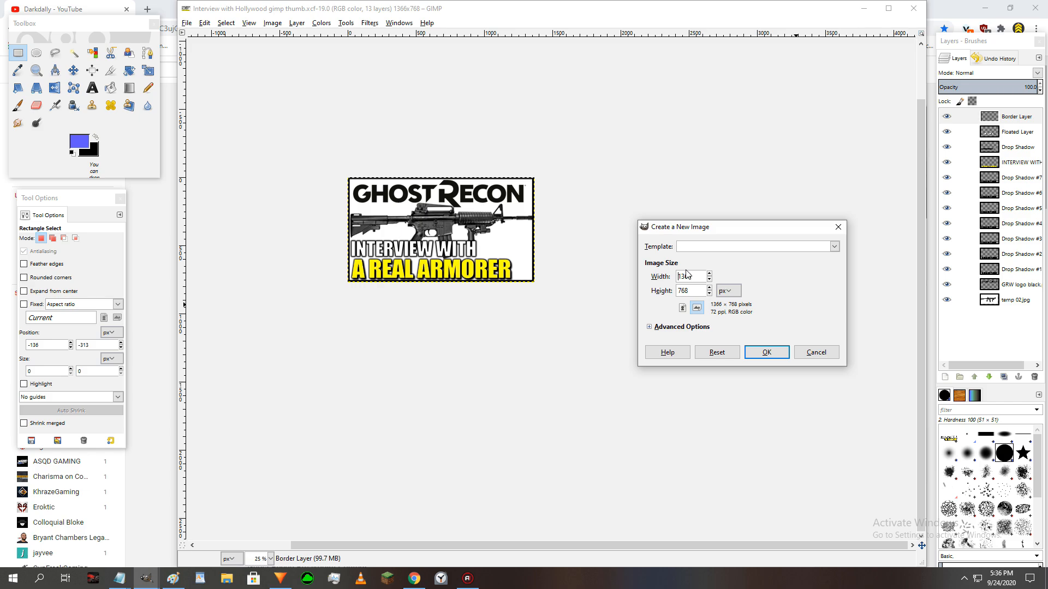
{"action": "left_click", "coordinate": [774, 354]}
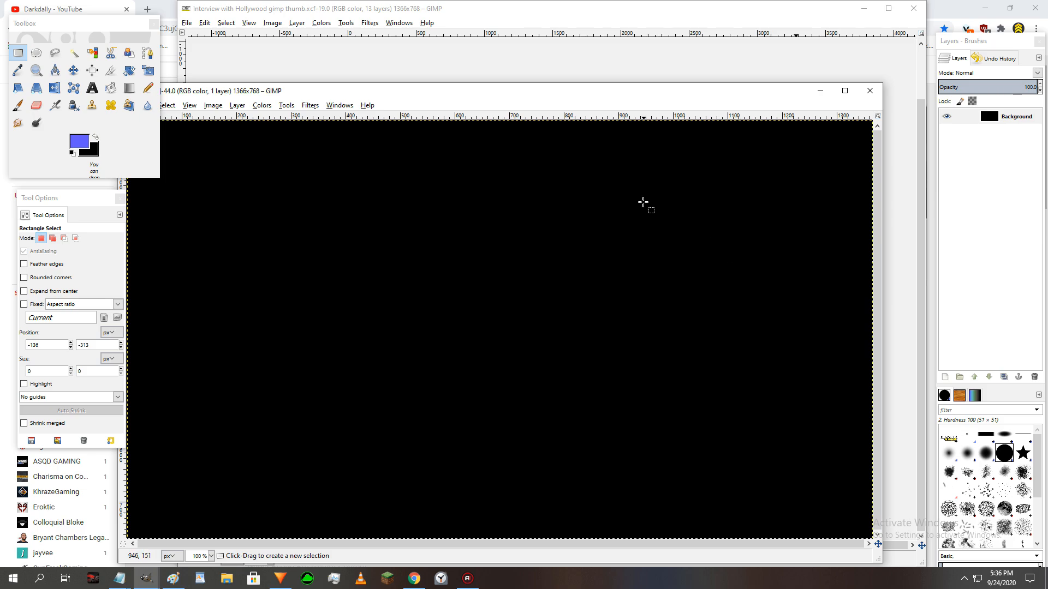
{"action": "left_click_drag", "start_coordinate": [504, 93], "coordinate": [555, 50]}
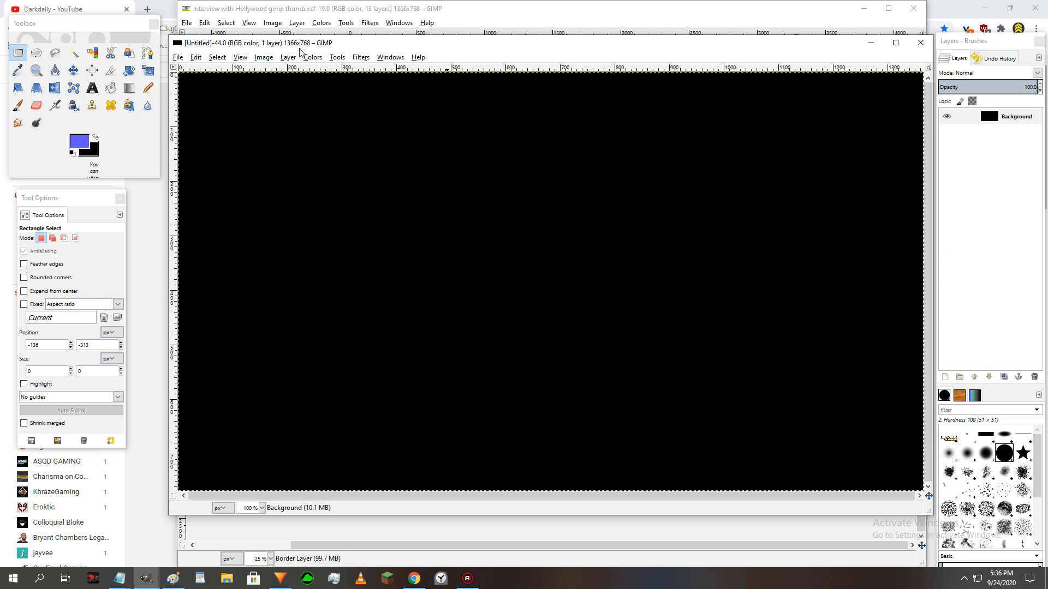
{"action": "mouse_move", "coordinate": [358, 46]}
{"action": "left_mouse_down"}
{"action": "mouse_move", "coordinate": [370, 49]}
{"action": "mouse_move", "coordinate": [354, 38]}
{"action": "left_mouse_up"}
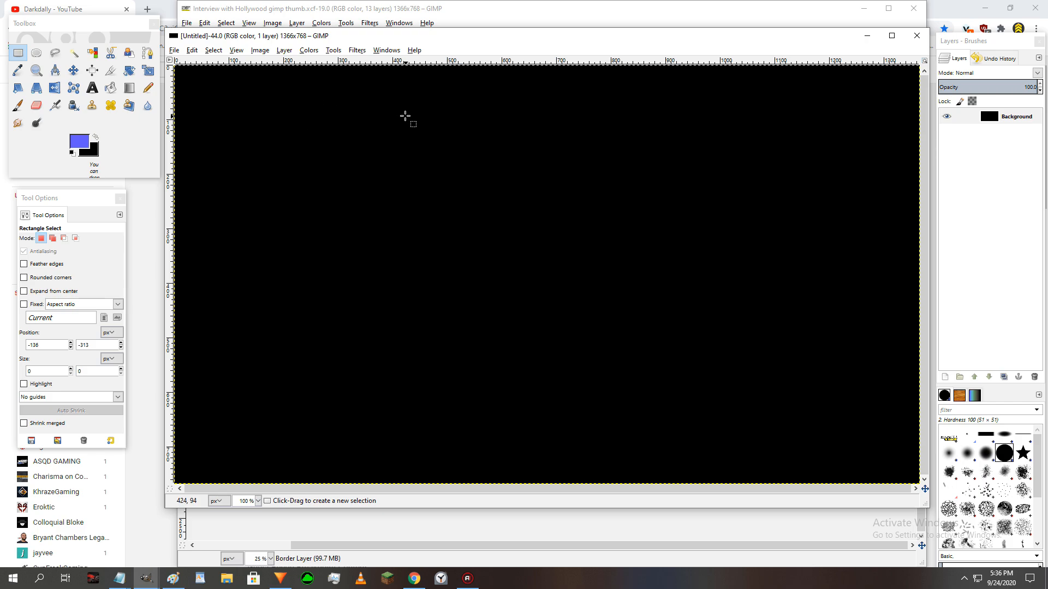
- Hide the new image's Background layer and show it again
{"action": "key", "text": "ctrl+v"}
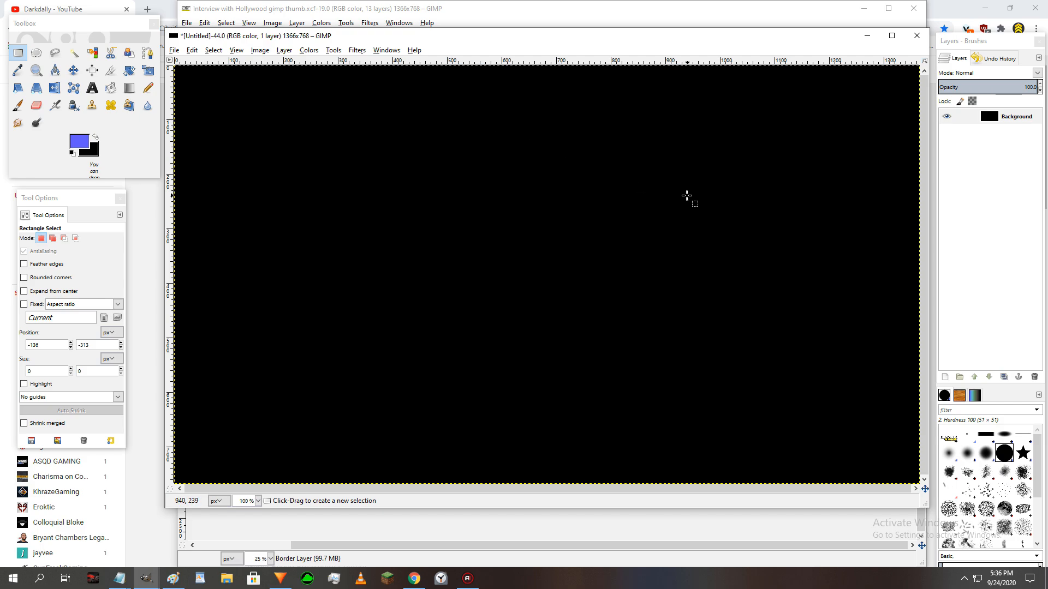
{"action": "left_click", "coordinate": [947, 117]}
{"action": "left_click", "coordinate": [947, 117]}
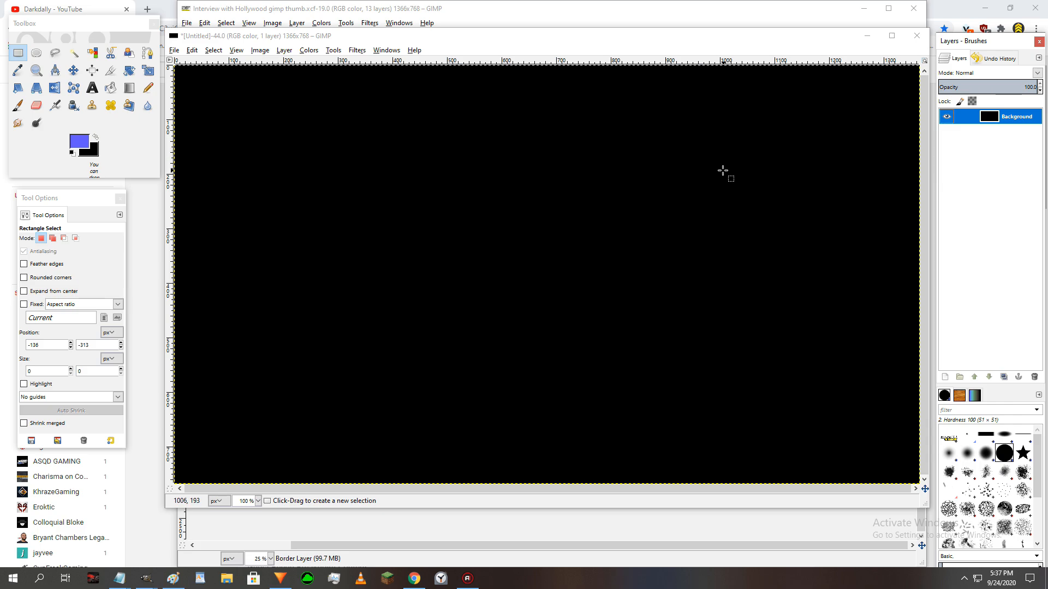
- Switch to HitFilm Express and open the saved project named current from the Projects folder
{"action": "left_click", "coordinate": [280, 578]}
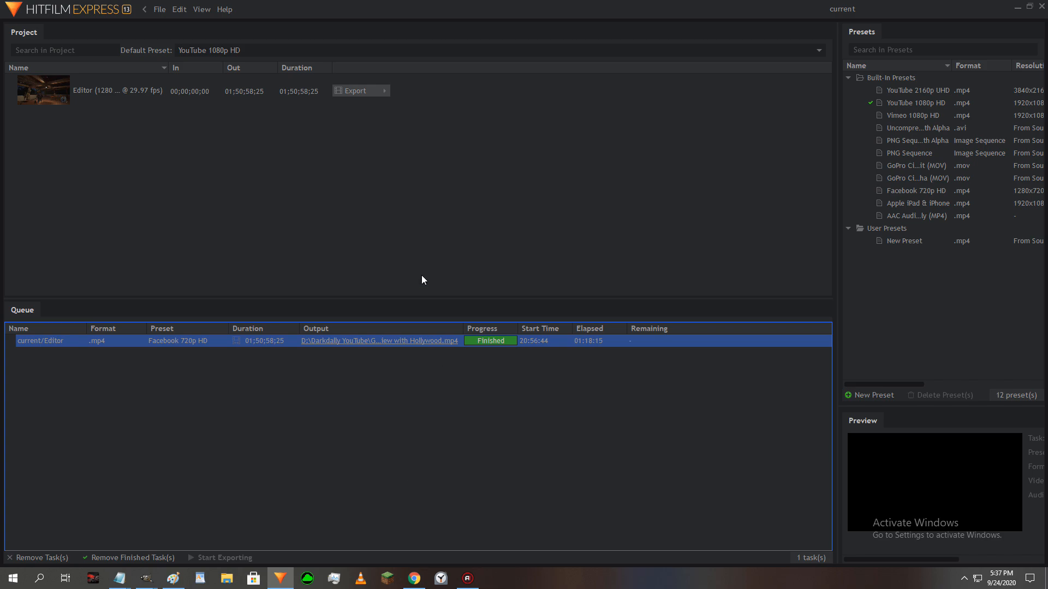
{"action": "left_click", "coordinate": [159, 11]}
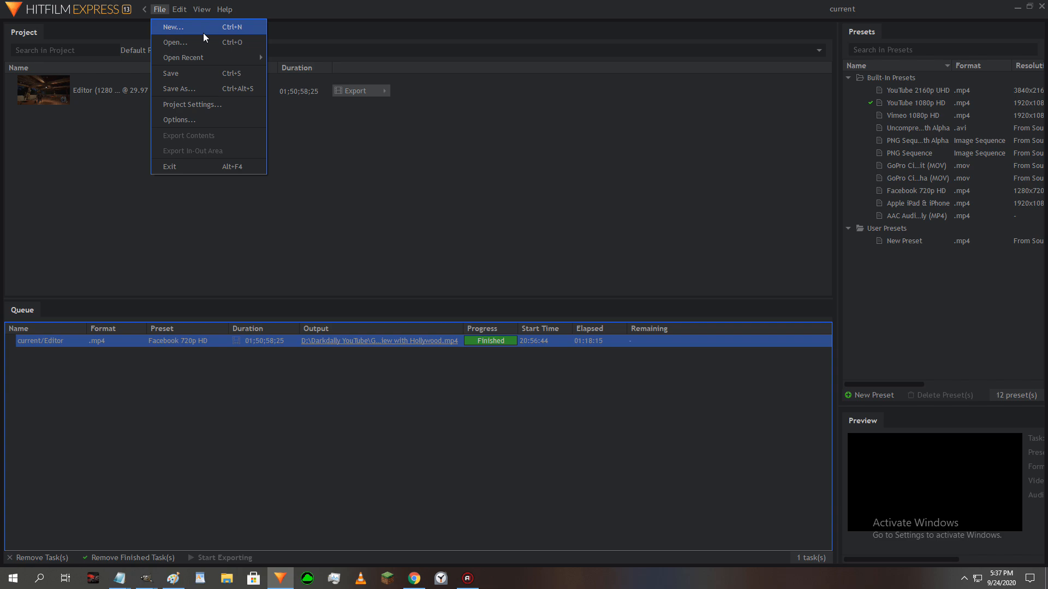
{"action": "mouse_move", "coordinate": [207, 58]}
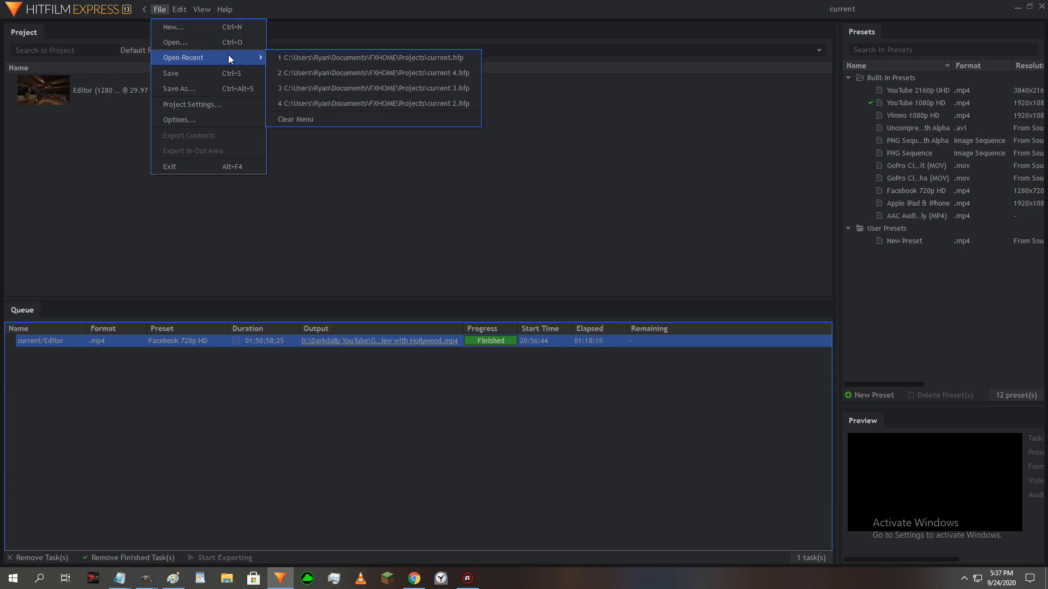
{"action": "left_click", "coordinate": [185, 42]}
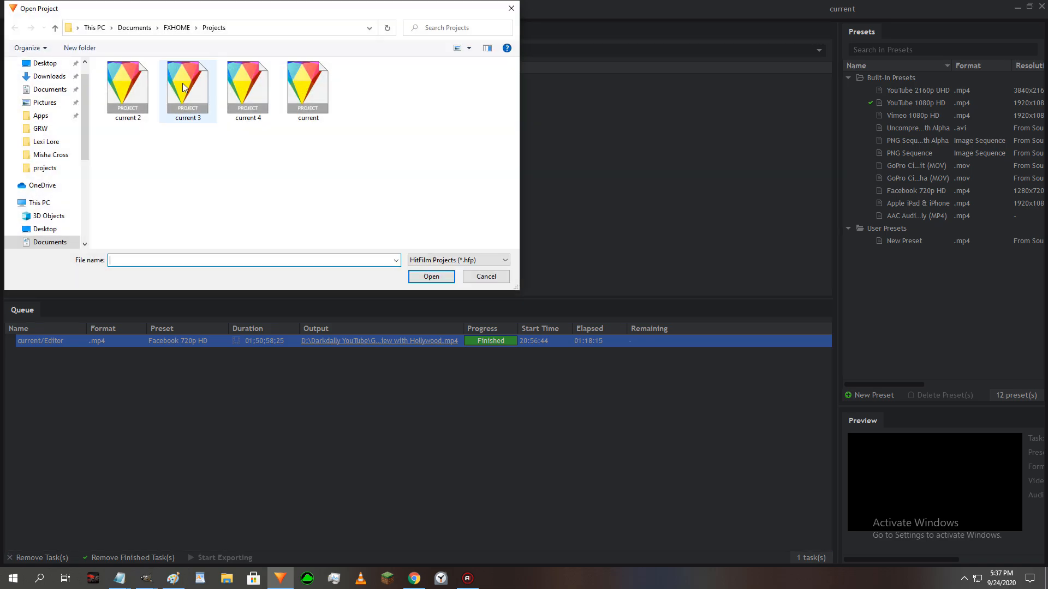
{"action": "left_click", "coordinate": [293, 76]}
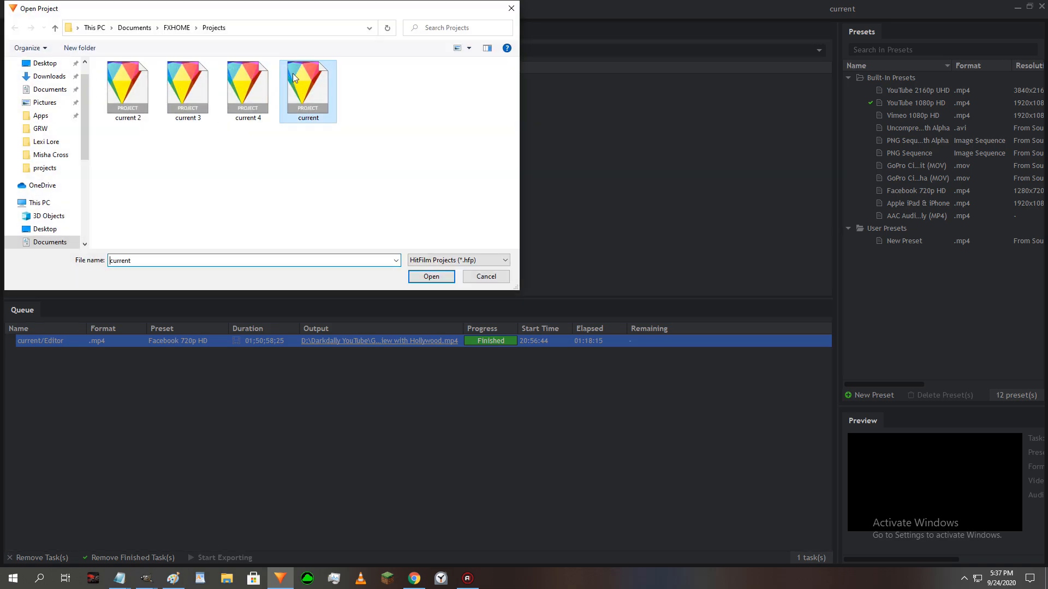
{"action": "left_click", "coordinate": [438, 277]}
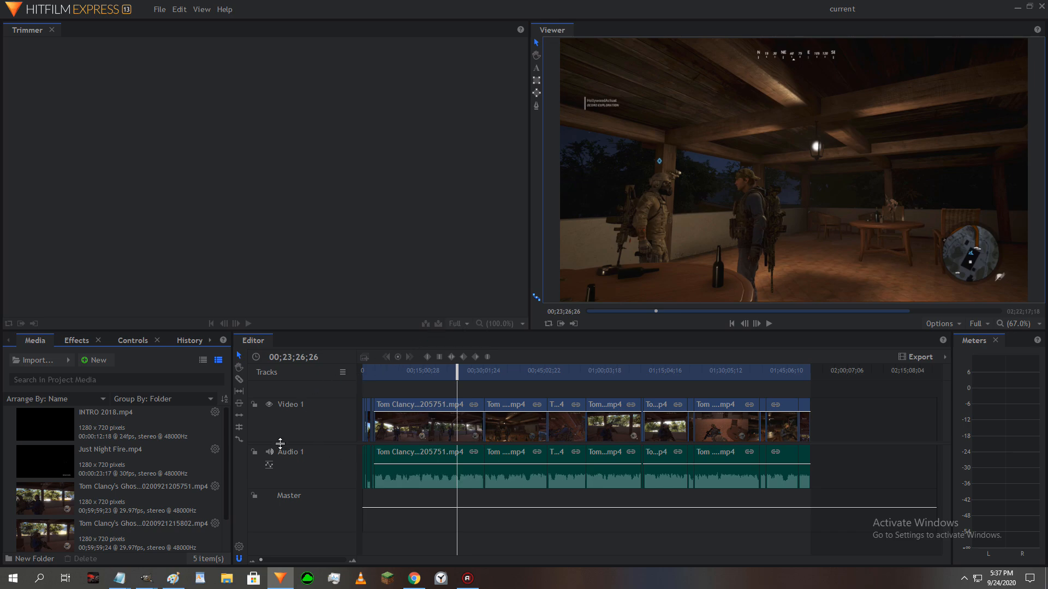
- Mute the Audio 1 track and scrub the timeline to about 01;19;51 in search of a usable frame
{"action": "left_click_drag", "start_coordinate": [453, 371], "coordinate": [553, 376]}
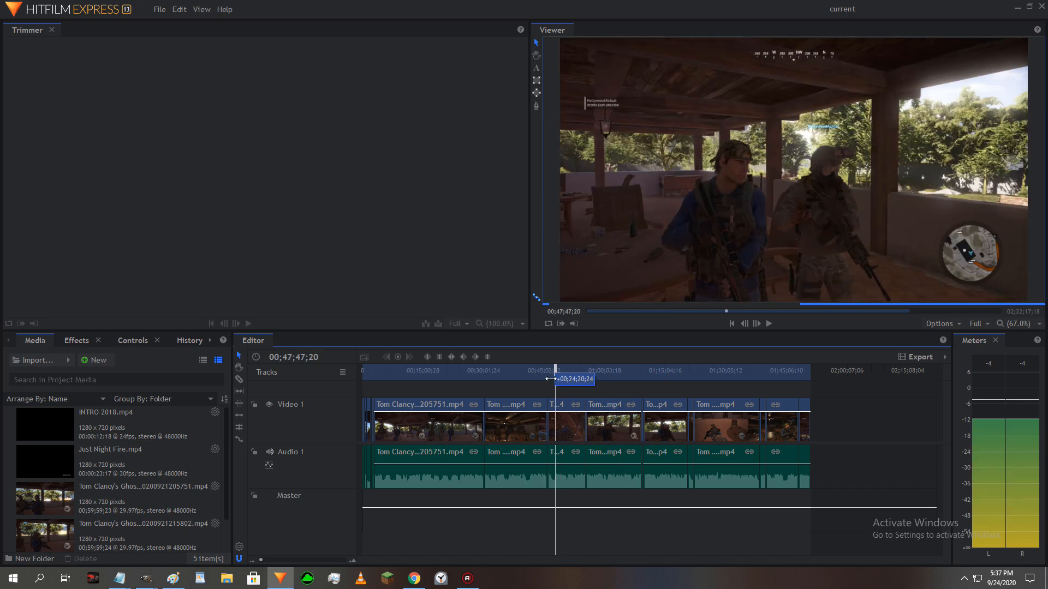
{"action": "left_click", "coordinate": [269, 451]}
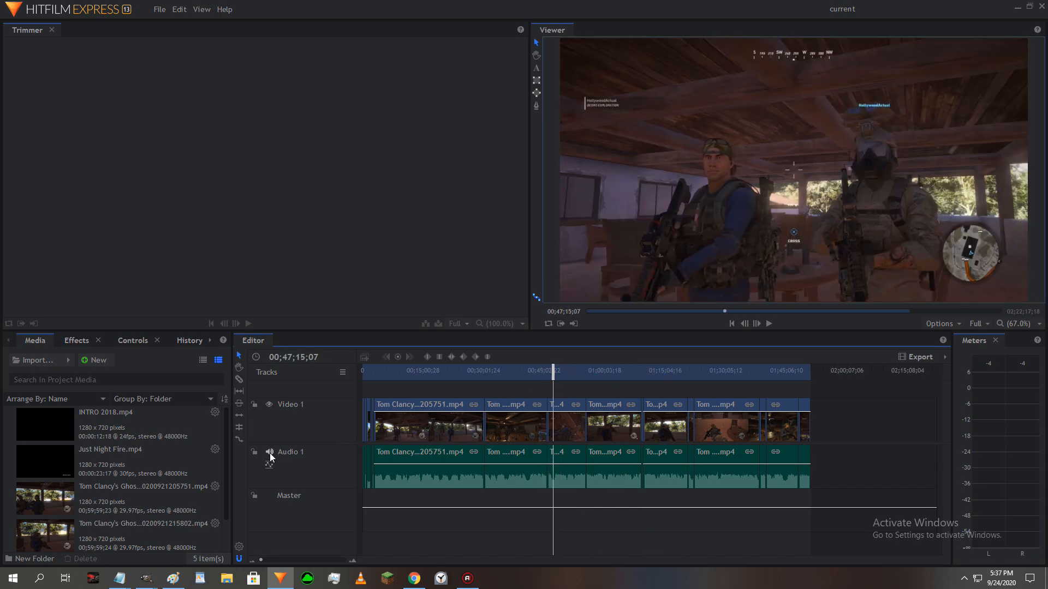
{"action": "left_click_drag", "start_coordinate": [548, 366], "coordinate": [681, 379]}
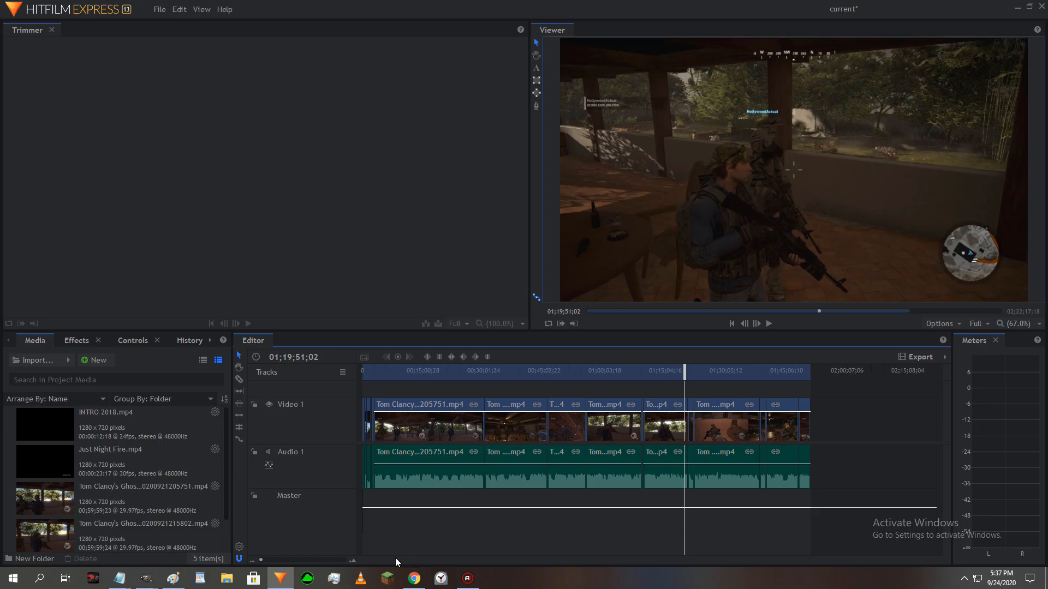
- Glance at the YouTube channel page in Chrome, return to the untitled GIMP image and enlarge its window around the whole canvas
{"action": "left_click", "coordinate": [414, 578]}
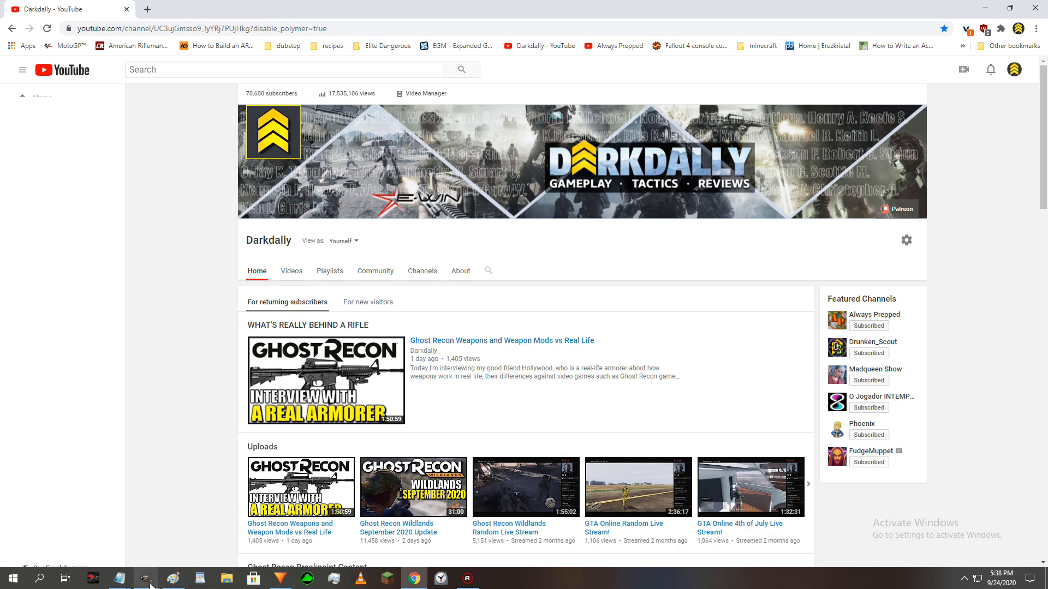
{"action": "mouse_move", "coordinate": [147, 577]}
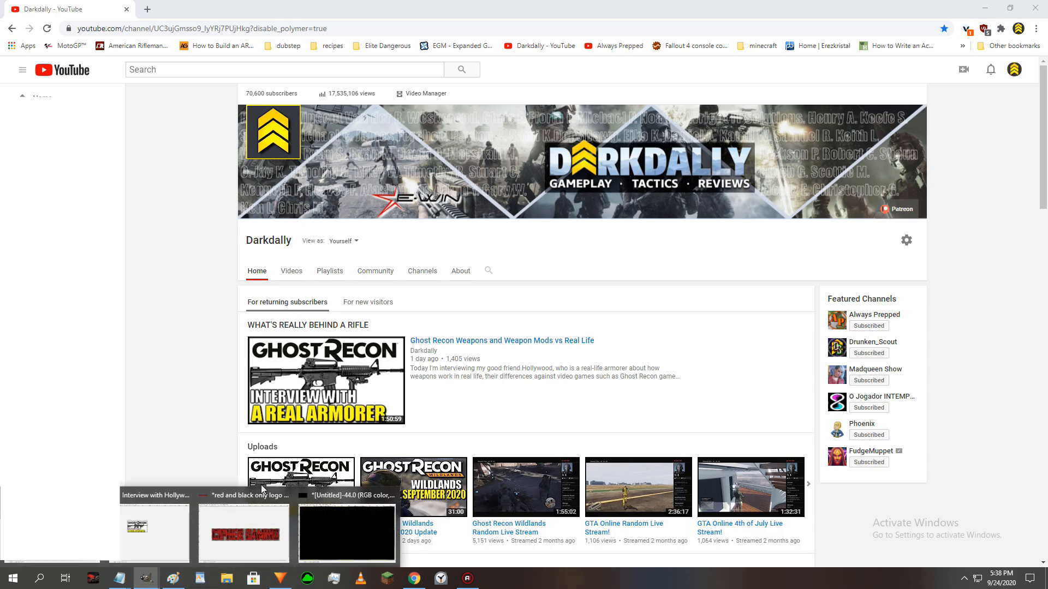
{"action": "left_click", "coordinate": [322, 494]}
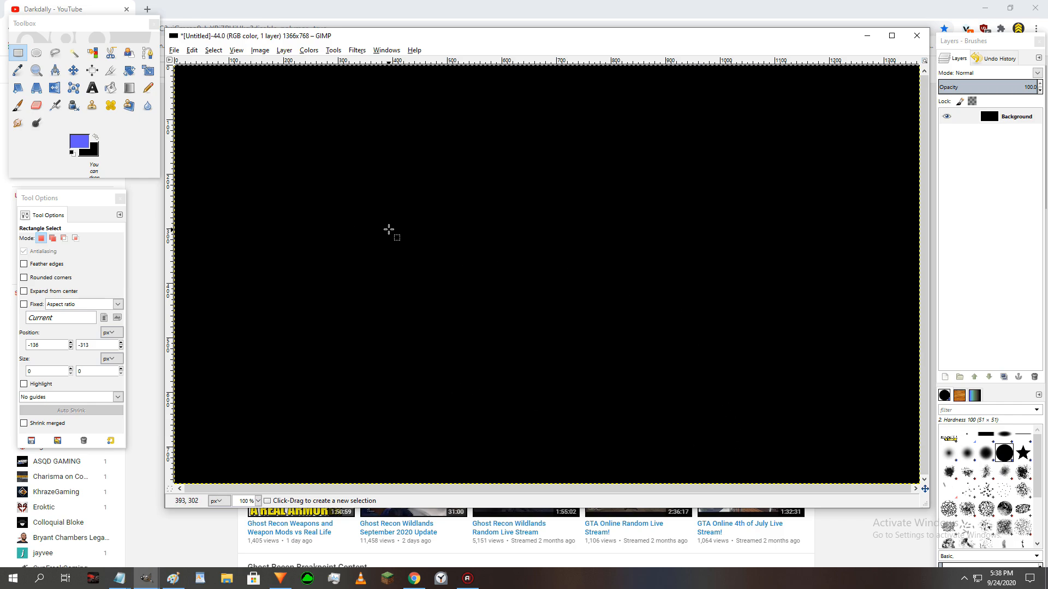
{"action": "left_click_drag", "start_coordinate": [362, 36], "coordinate": [358, 18]}
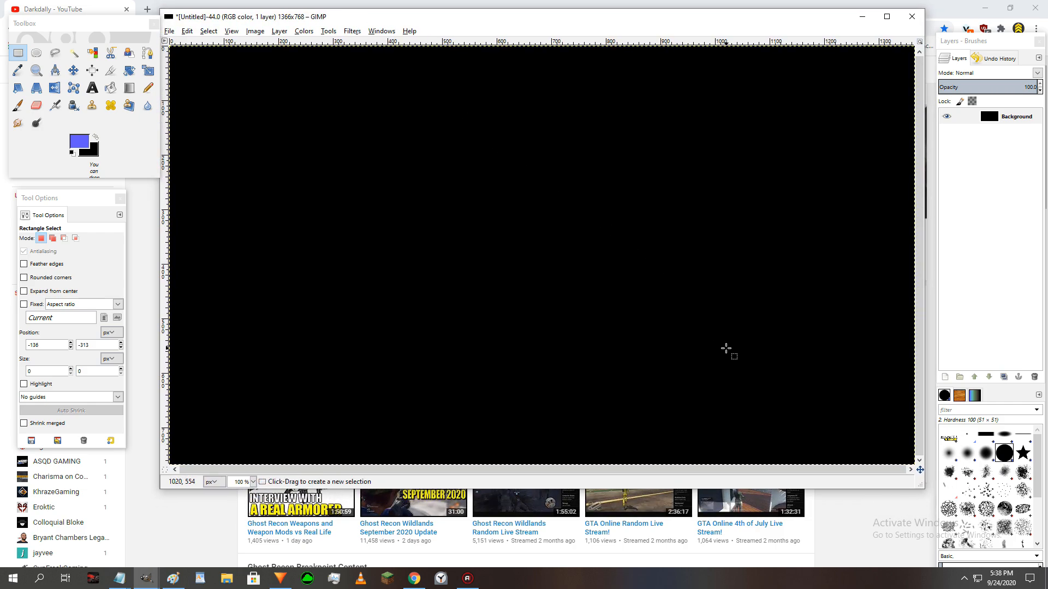
{"action": "left_click_drag", "start_coordinate": [918, 485], "coordinate": [932, 509]}
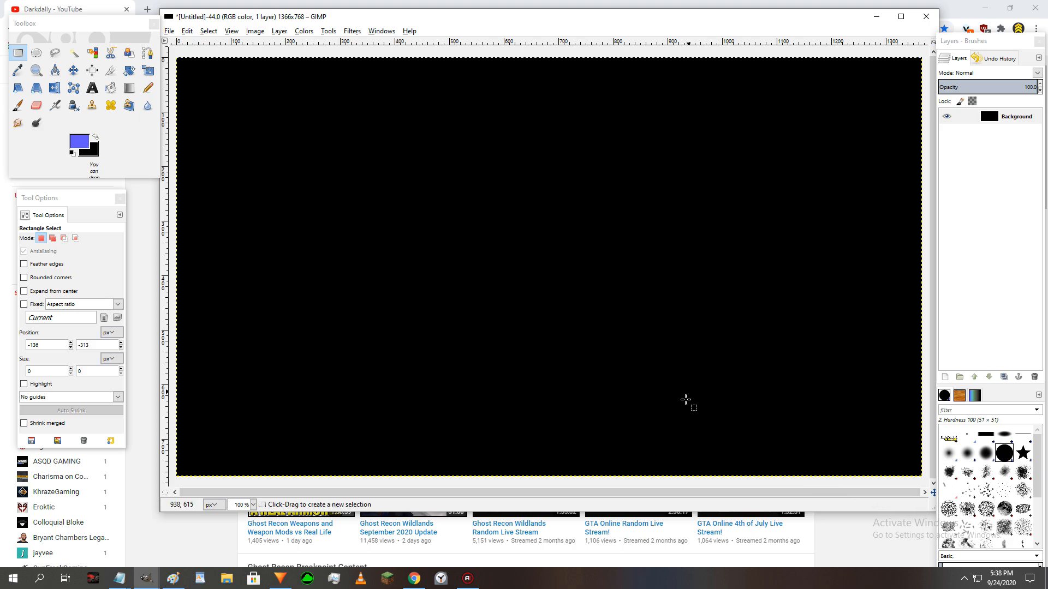
- In HitFilm Express, move the playhead to about 01;29;19 and export that frame as a PNG named temp 99 in the projects folder
{"action": "left_click", "coordinate": [279, 578]}
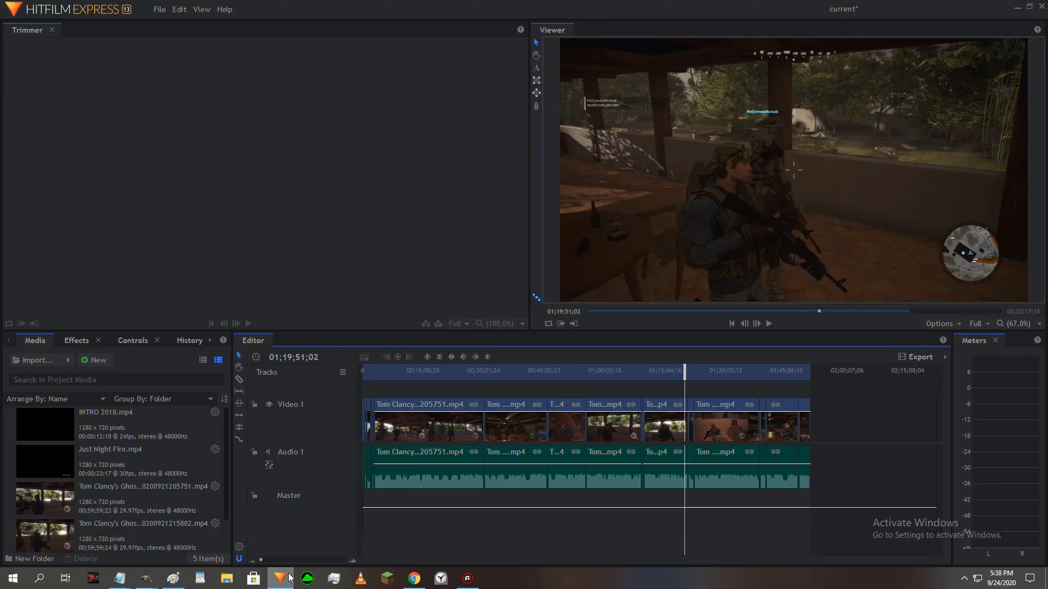
{"action": "left_click_drag", "start_coordinate": [685, 369], "coordinate": [720, 373]}
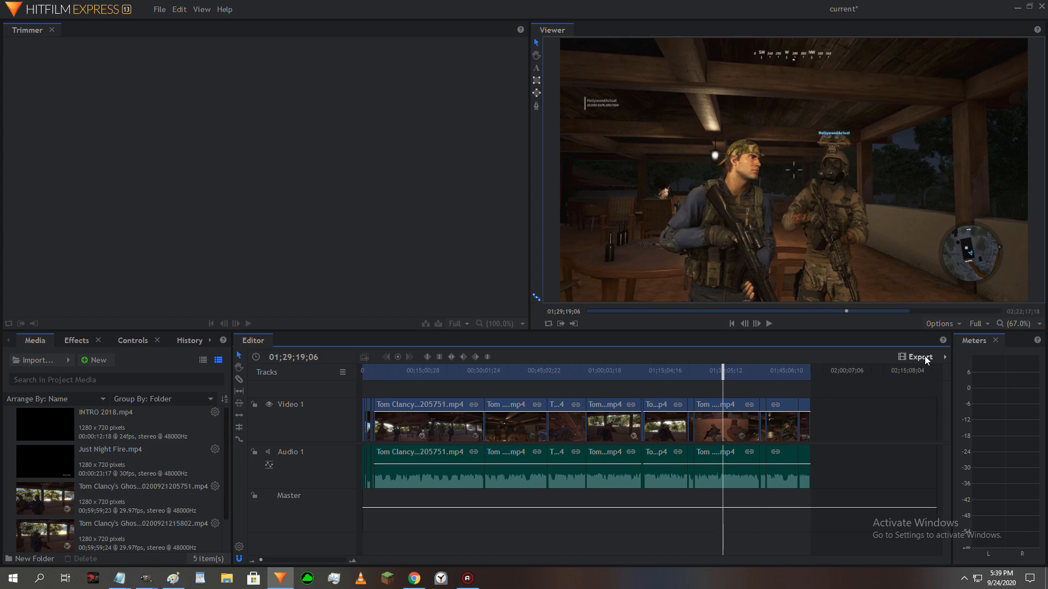
{"action": "left_click", "coordinate": [955, 325]}
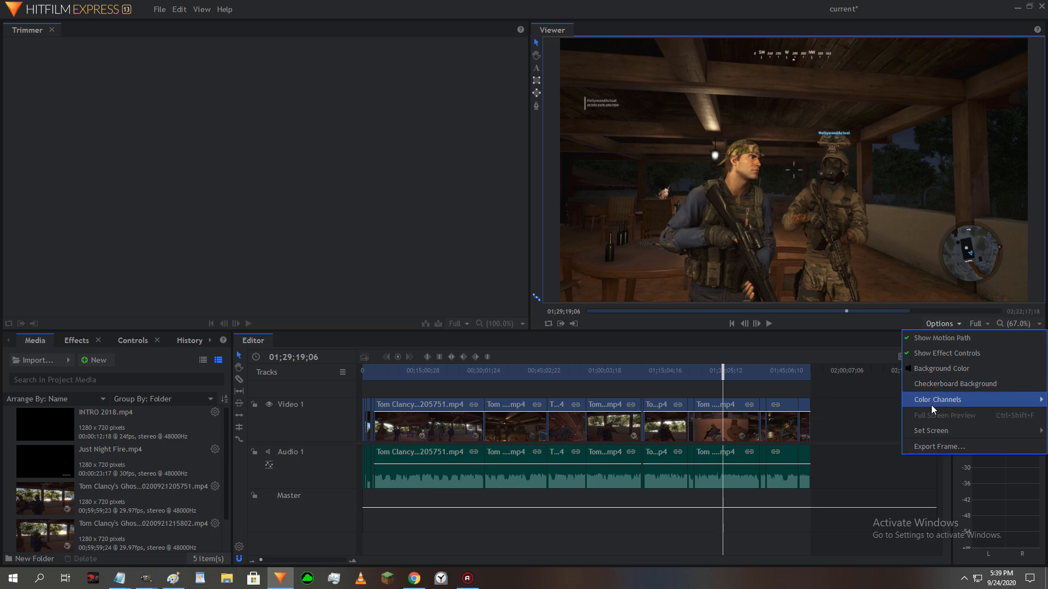
{"action": "mouse_move", "coordinate": [941, 434]}
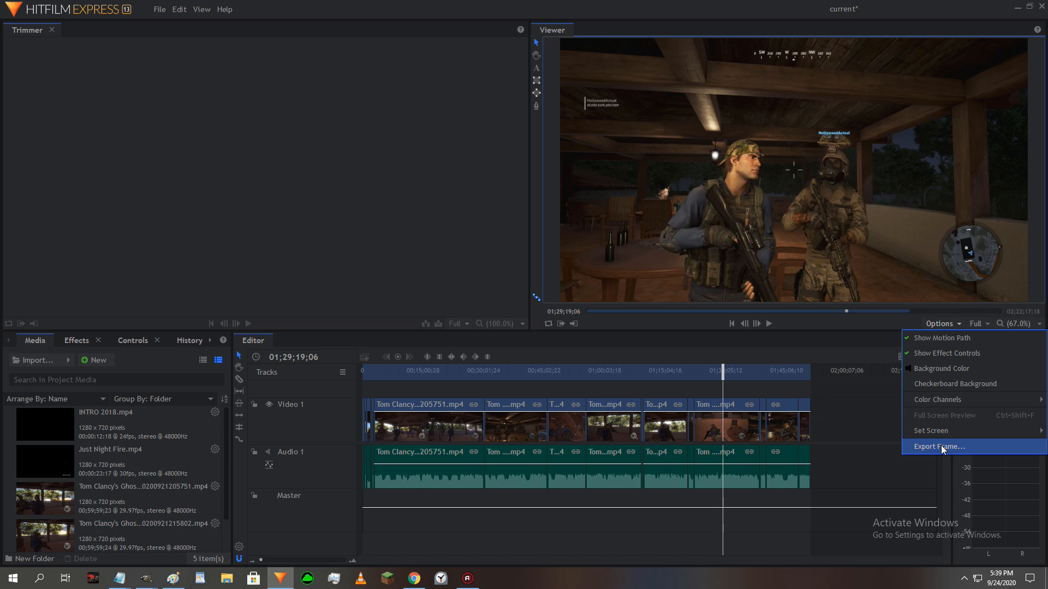
{"action": "left_click", "coordinate": [943, 447]}
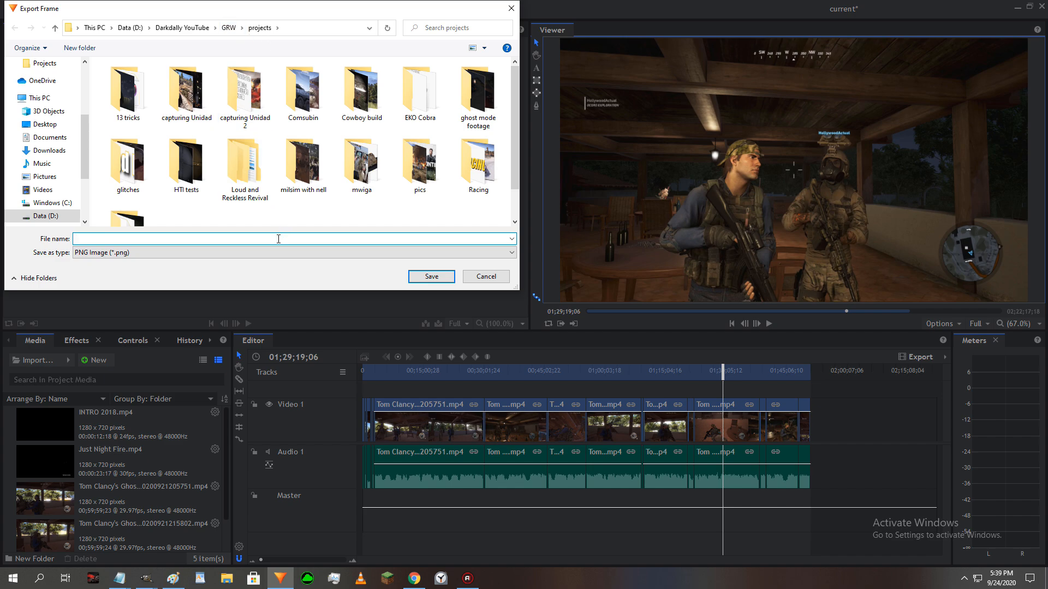
{"action": "type", "text": "tem,"}
{"action": "key", "text": "BackSpace"}
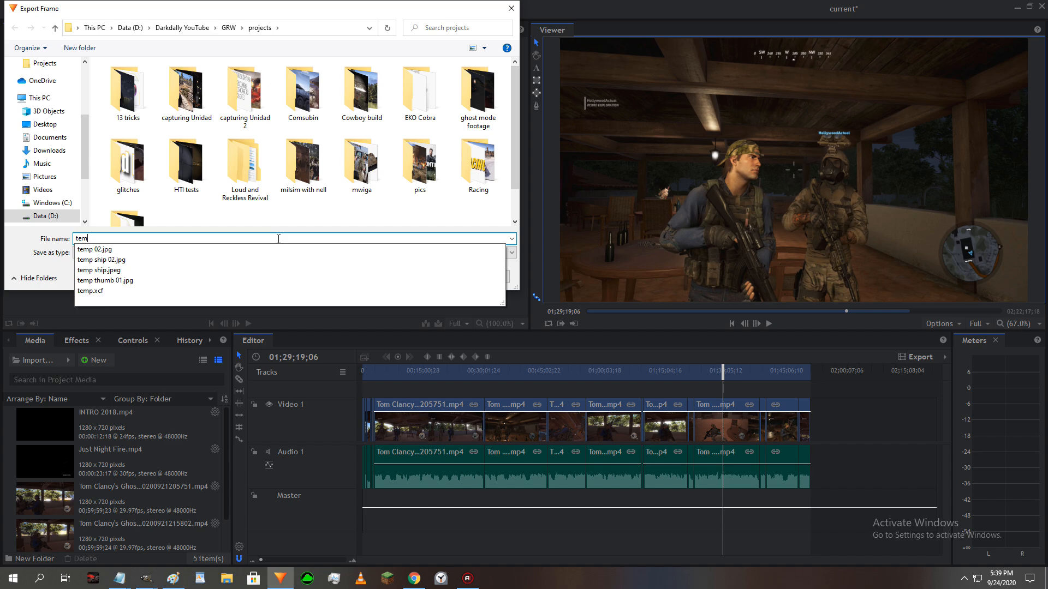
{"action": "type", "text": "p "}
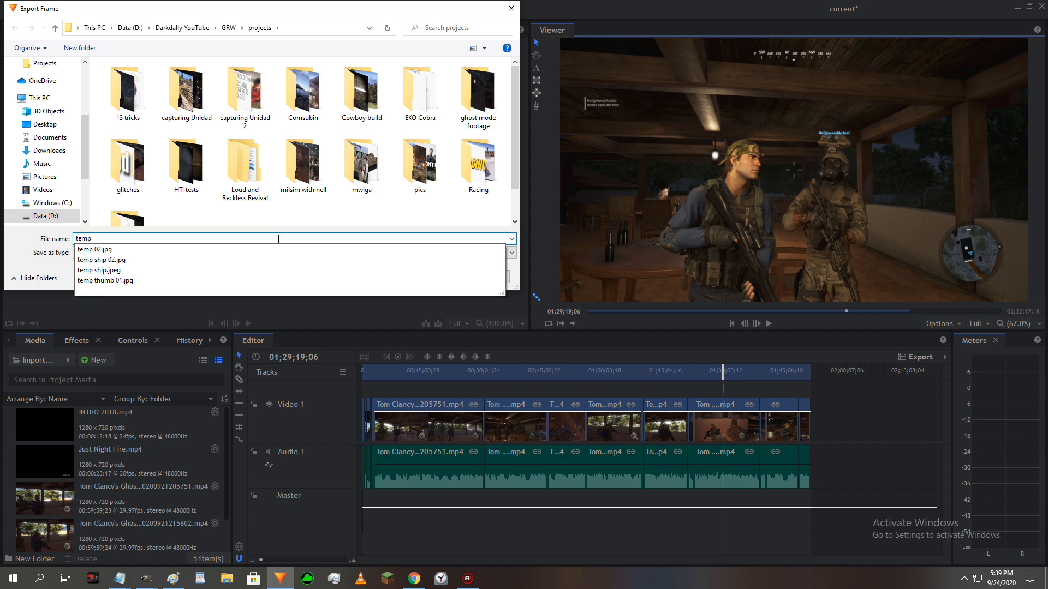
{"action": "type", "text": "99"}
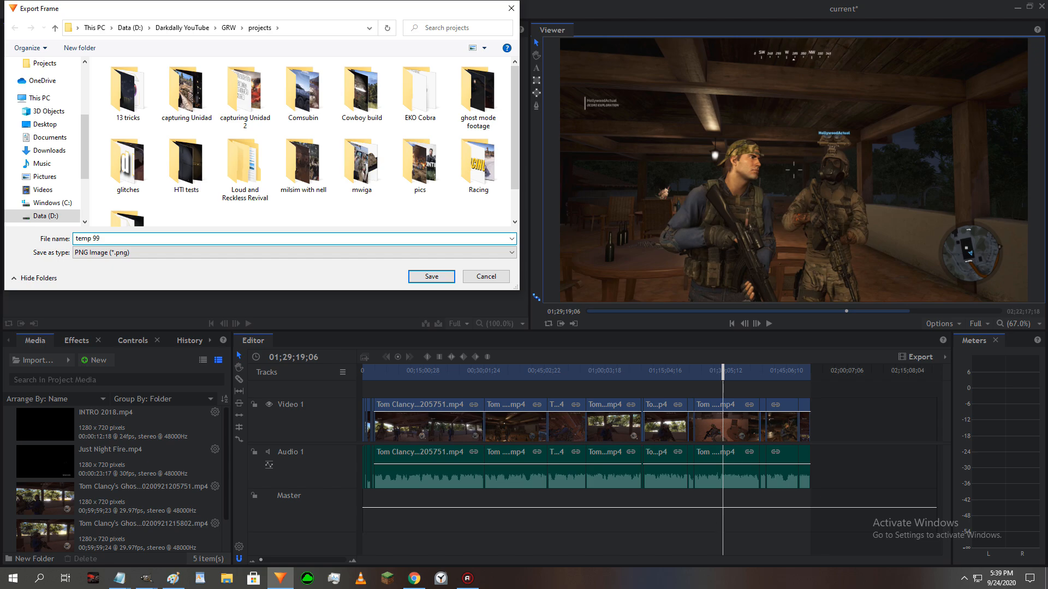
{"action": "key", "text": "Return"}
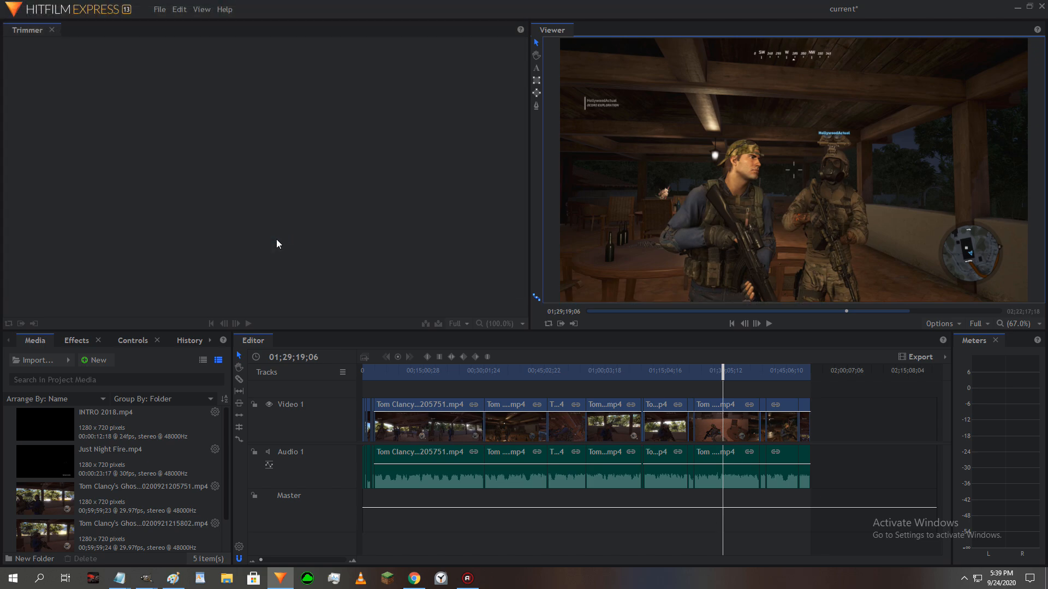
- Switch to the untitled GIMP image and open temp 99.png from the Darkdally YouTube > GRW > projects folder on the Data (D:) drive
{"action": "left_click", "coordinate": [147, 581]}
{"action": "left_click", "coordinate": [324, 504]}
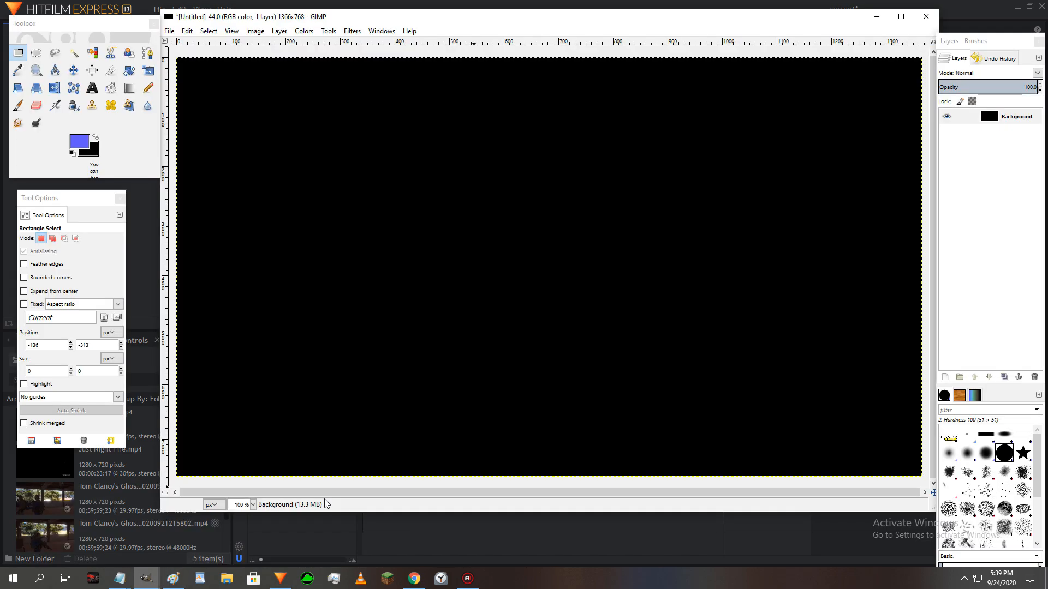
{"action": "left_click", "coordinate": [168, 33]}
{"action": "left_click", "coordinate": [187, 66]}
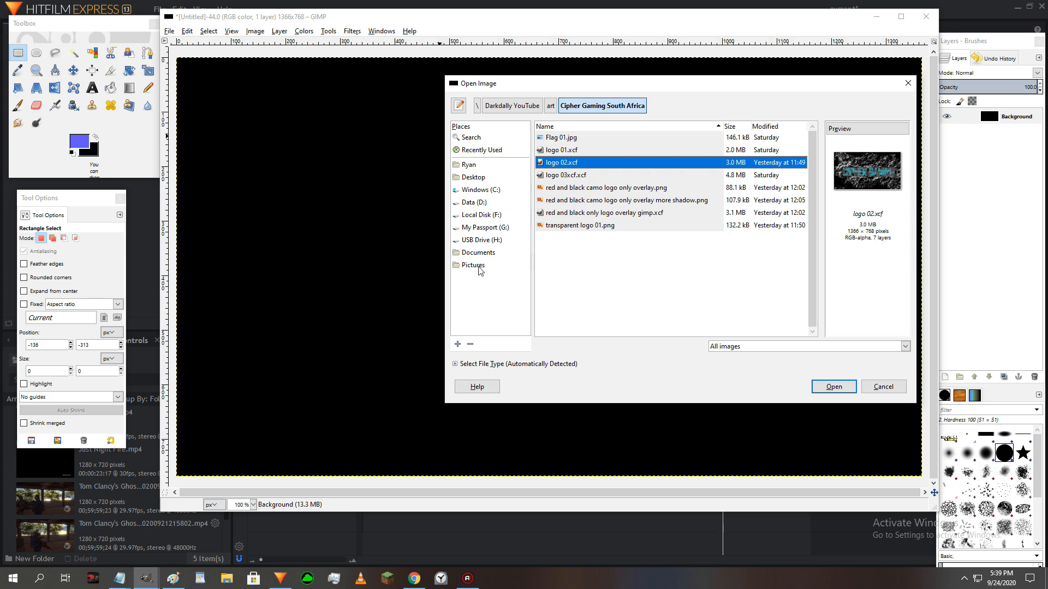
{"action": "left_click", "coordinate": [480, 203]}
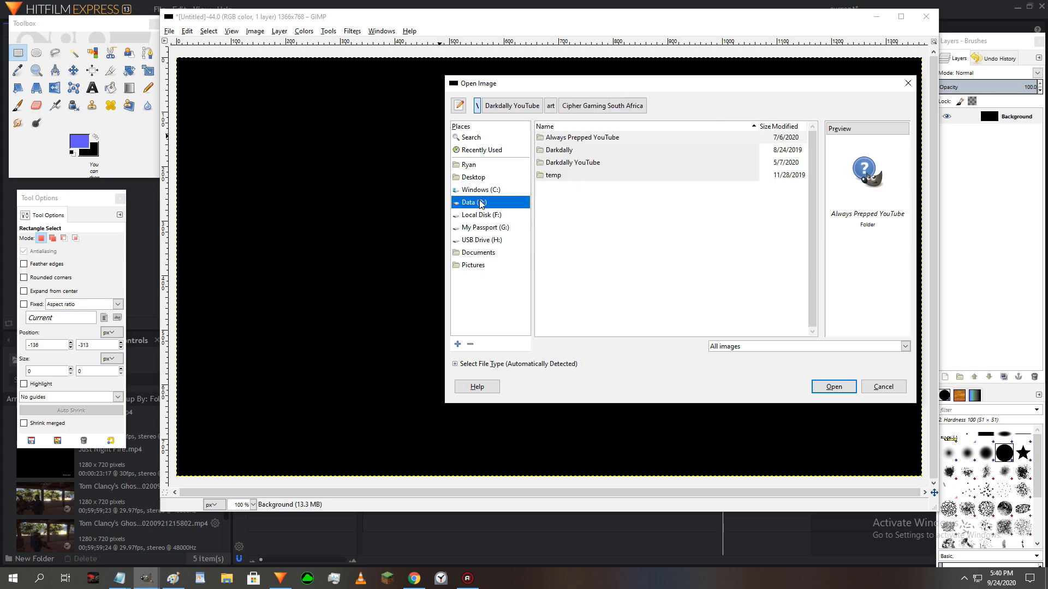
{"action": "double_click", "coordinate": [568, 162]}
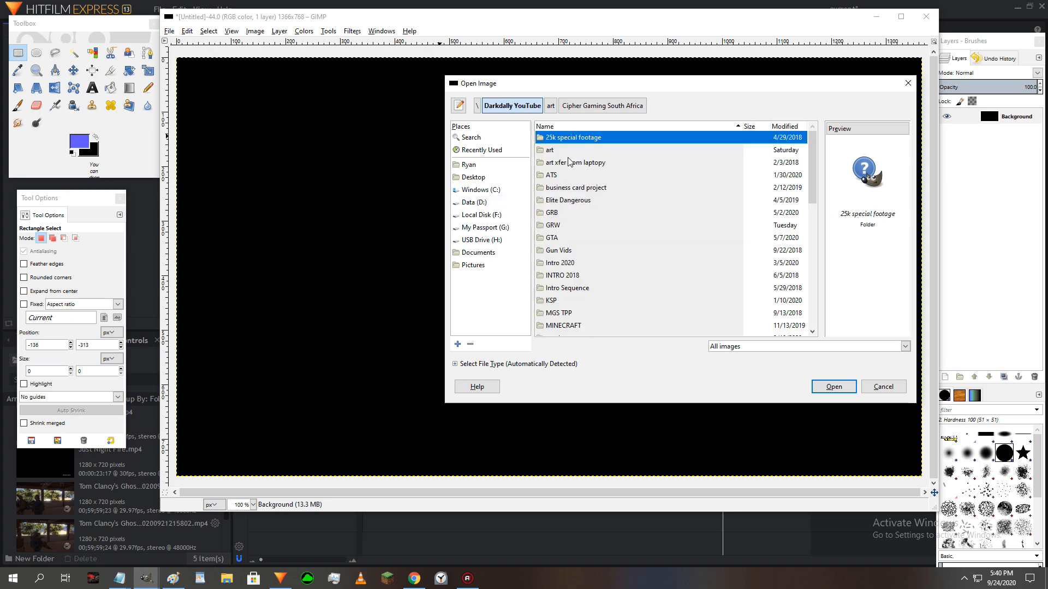
{"action": "double_click", "coordinate": [555, 227]}
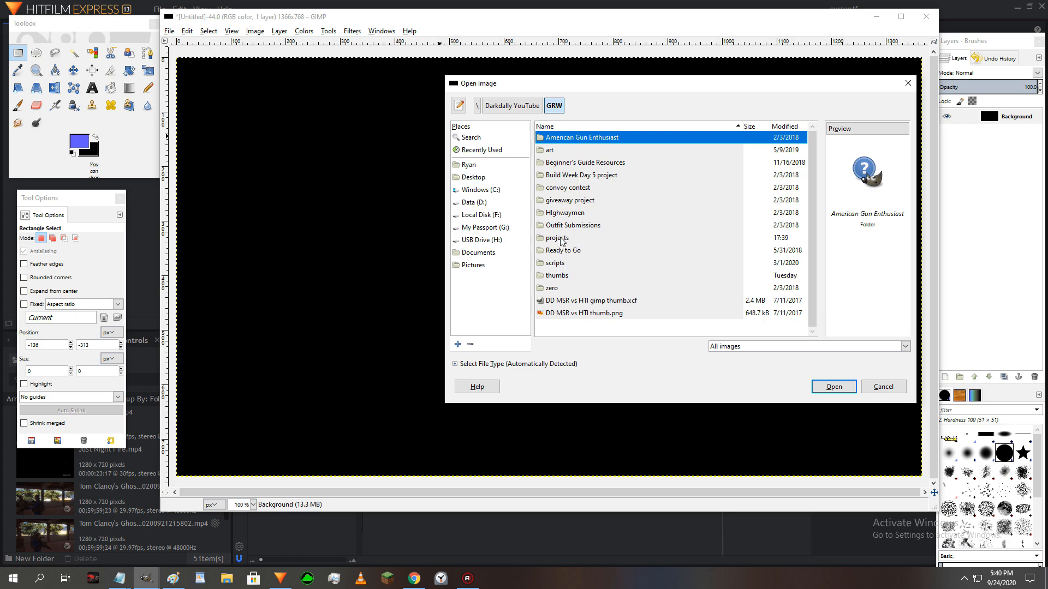
{"action": "double_click", "coordinate": [562, 241]}
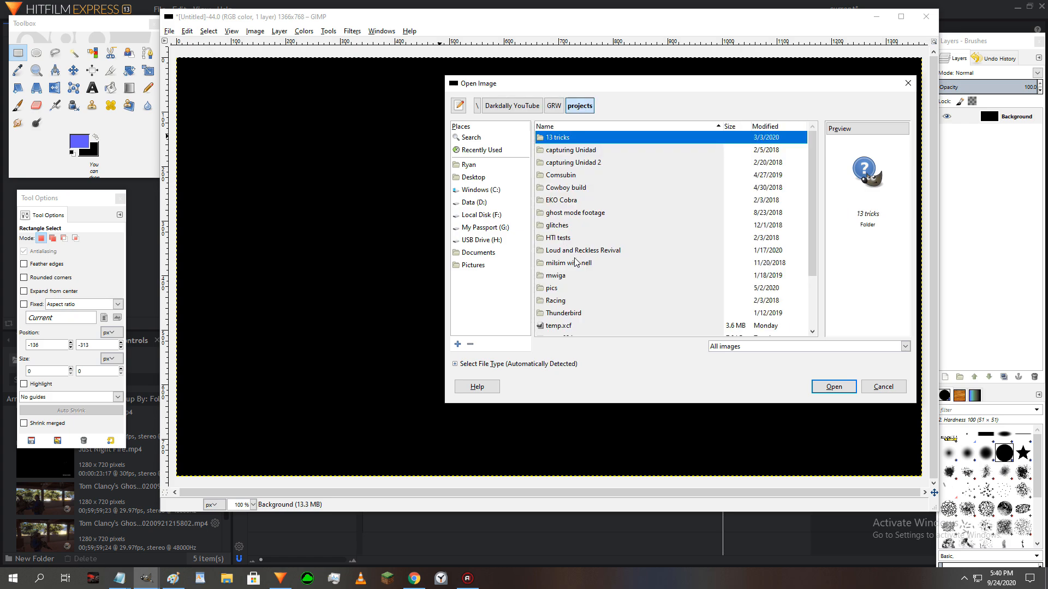
{"action": "scroll", "coordinate": [574, 266], "scroll_direction": "down", "scroll_amount": 2}
{"action": "left_click", "coordinate": [576, 280]}
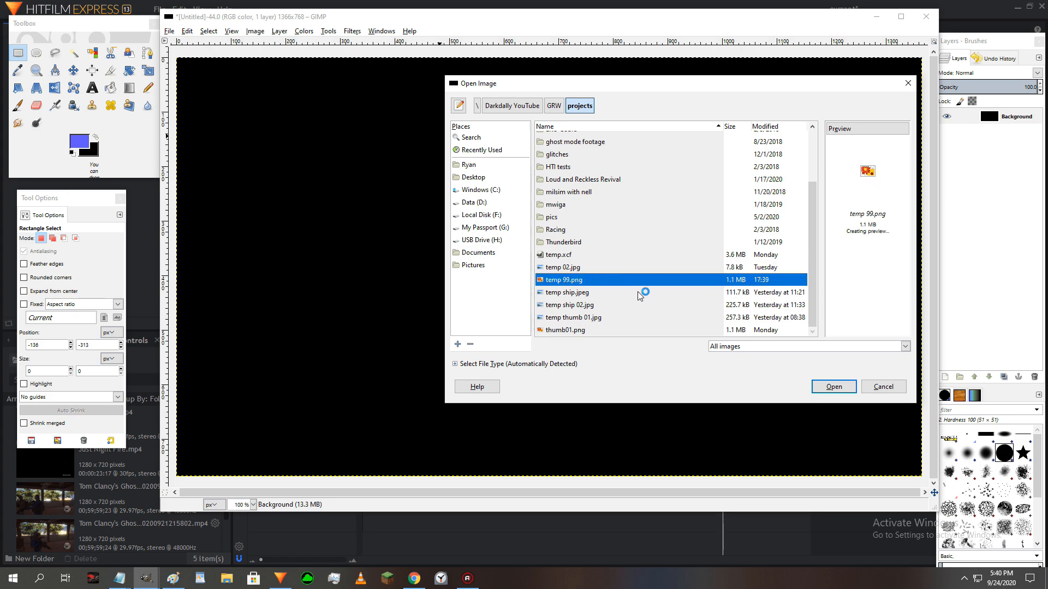
{"action": "left_click", "coordinate": [834, 387]}
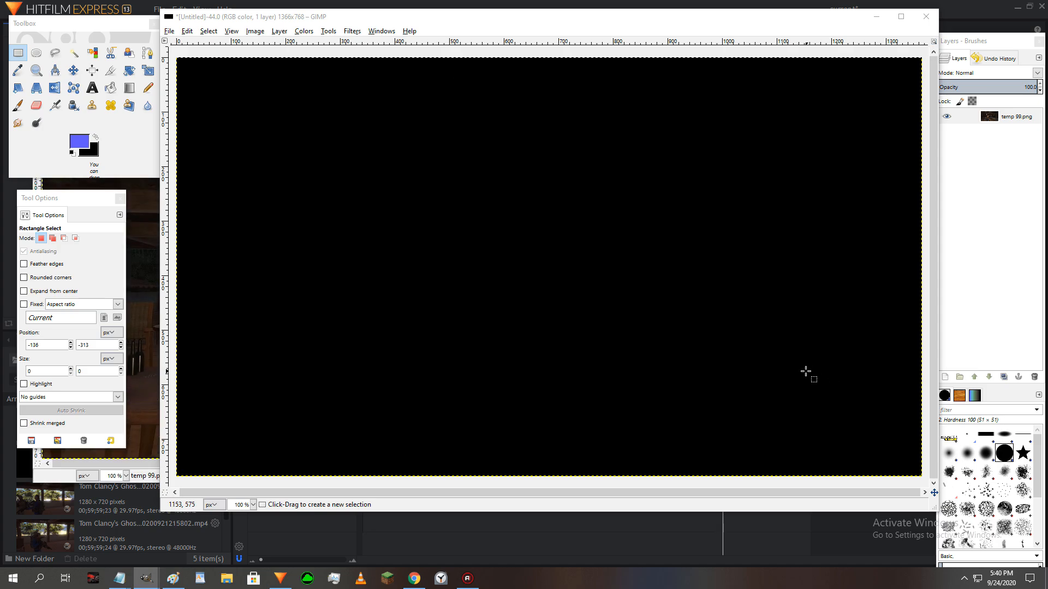
- Bring the temp 99 image window to the front, then reposition and enlarge it to show the whole picture
{"action": "mouse_move", "coordinate": [155, 574]}
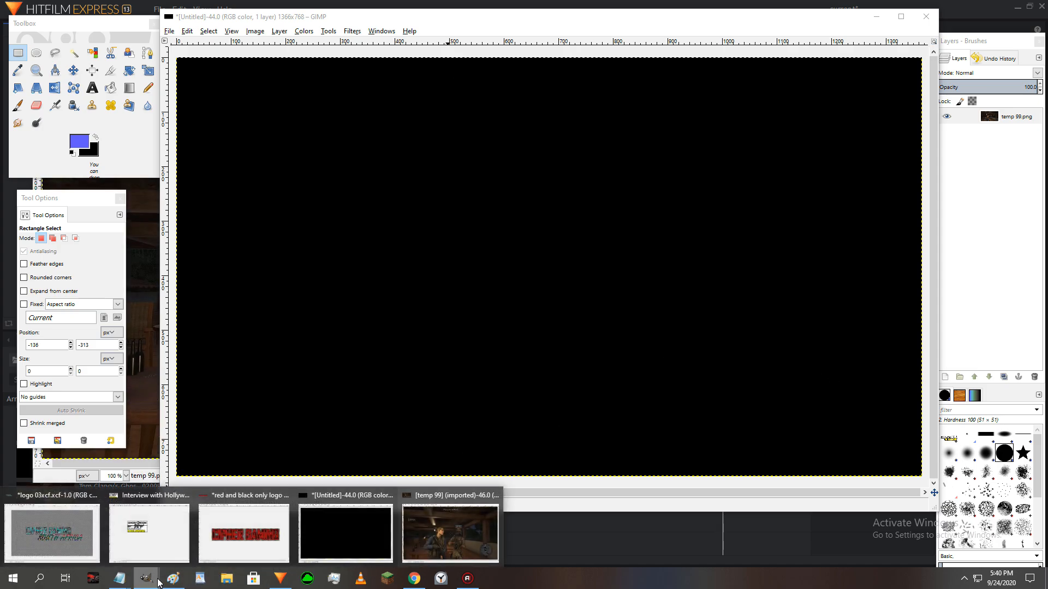
{"action": "left_click", "coordinate": [388, 495]}
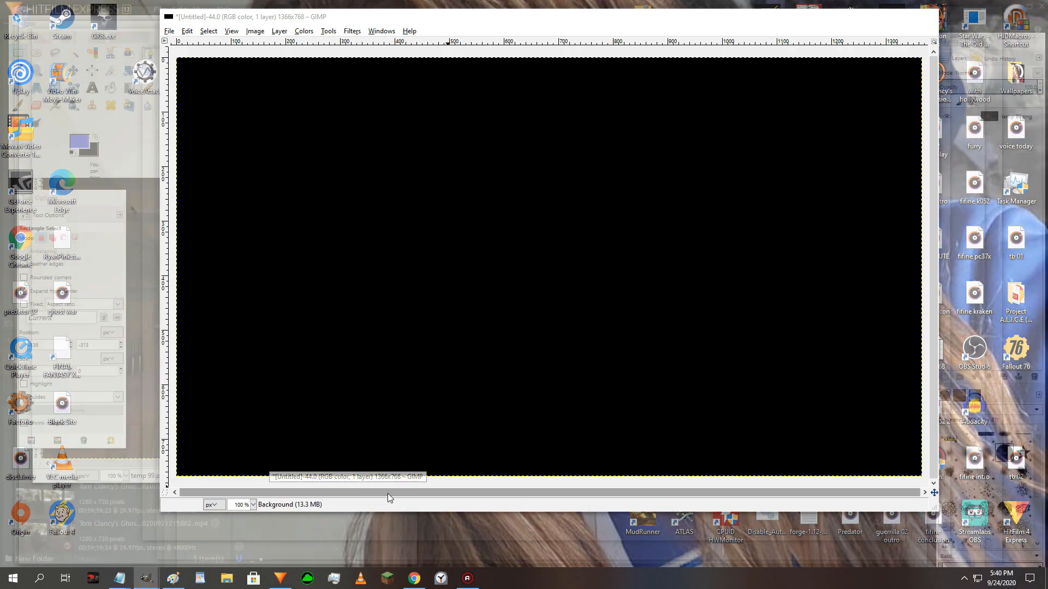
{"action": "left_click", "coordinate": [543, 326]}
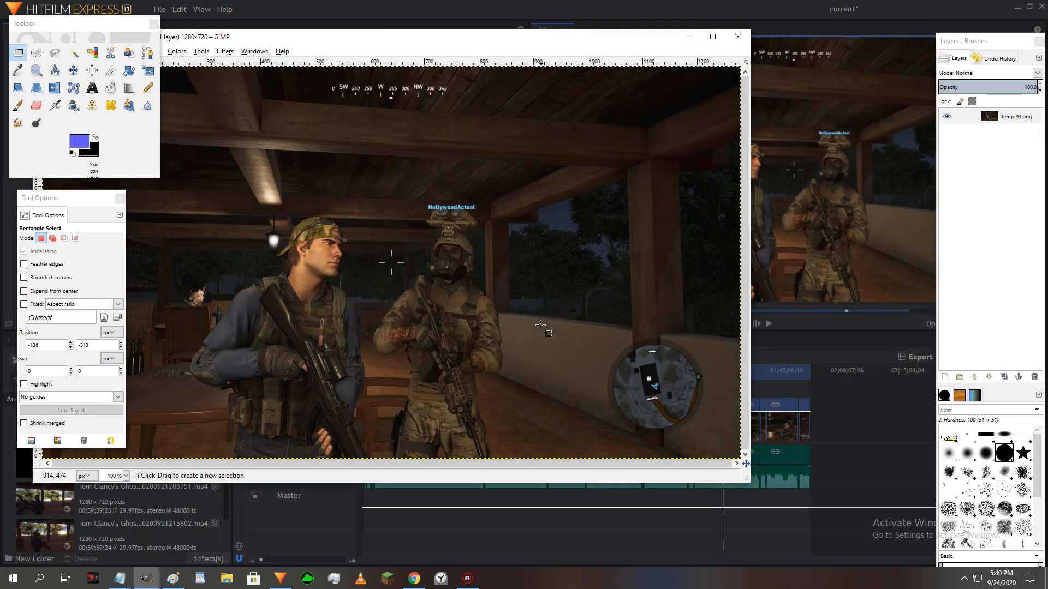
{"action": "left_click_drag", "start_coordinate": [440, 40], "coordinate": [571, 0]}
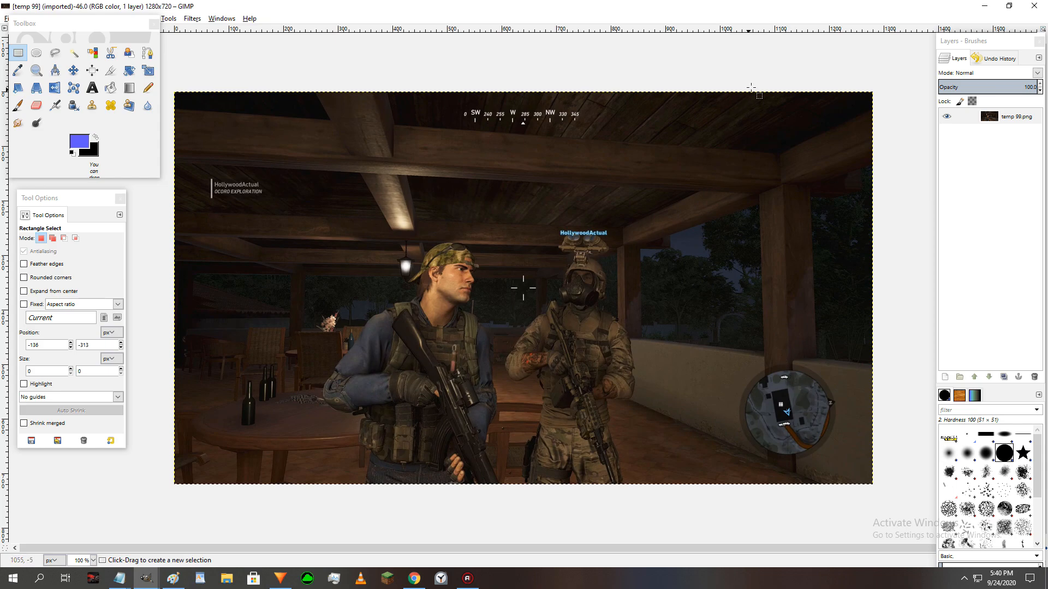
{"action": "left_click_drag", "start_coordinate": [896, 12], "coordinate": [735, 12]}
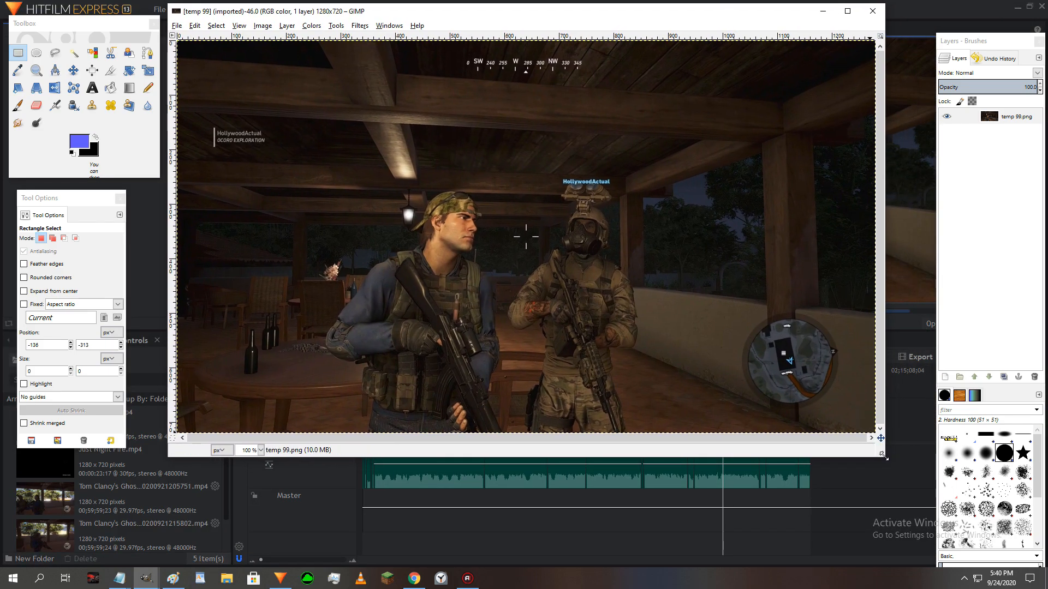
{"action": "left_click_drag", "start_coordinate": [885, 456], "coordinate": [920, 522]}
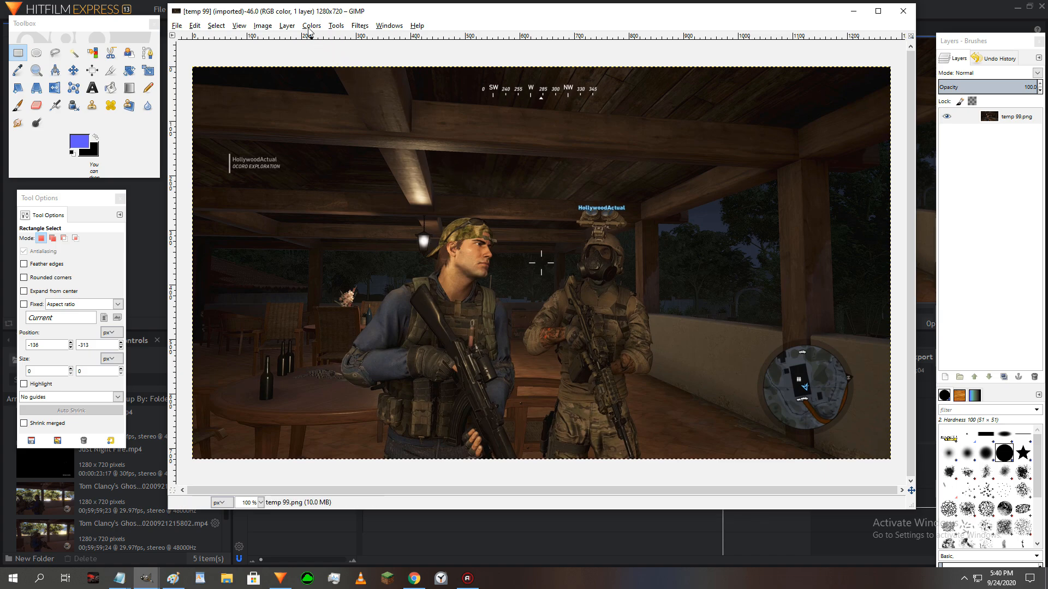
- Scale the temp 99 image to 1366 × 768 pixels and enlarge its window to fit
{"action": "left_click", "coordinate": [262, 26]}
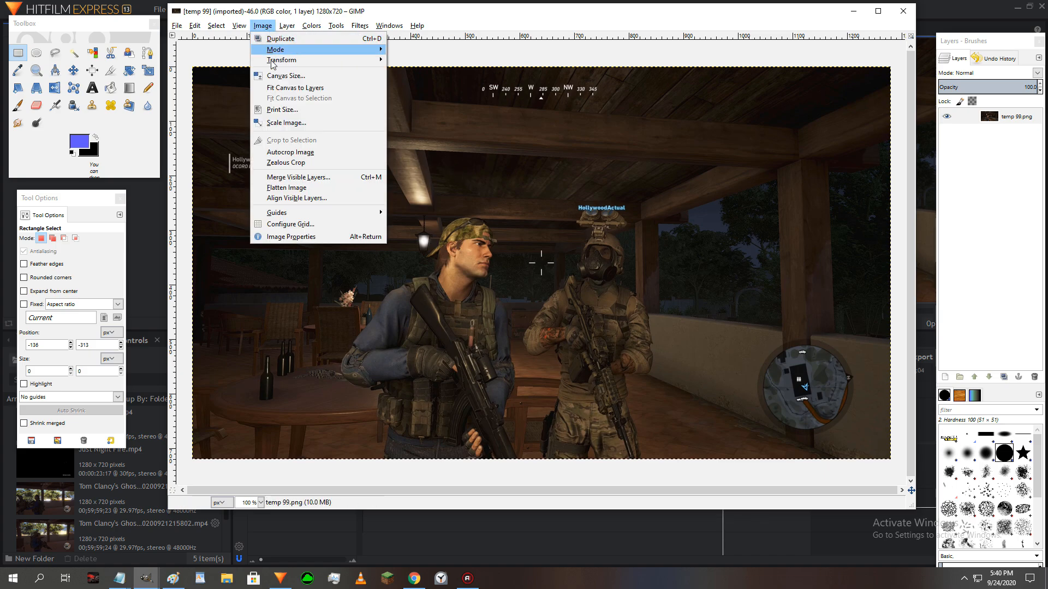
{"action": "left_click", "coordinate": [284, 123]}
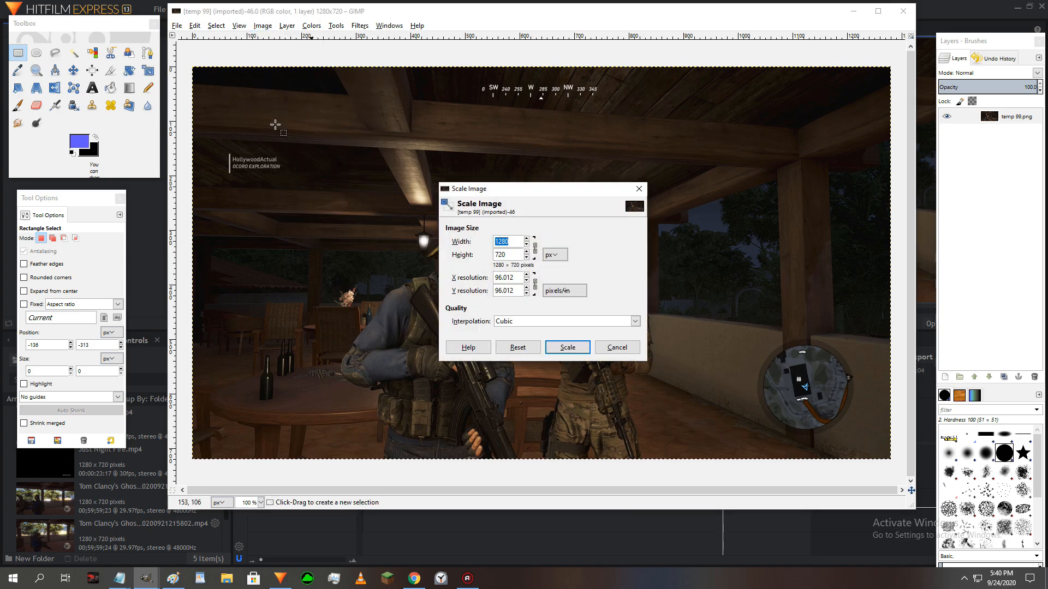
{"action": "type", "text": "1366"}
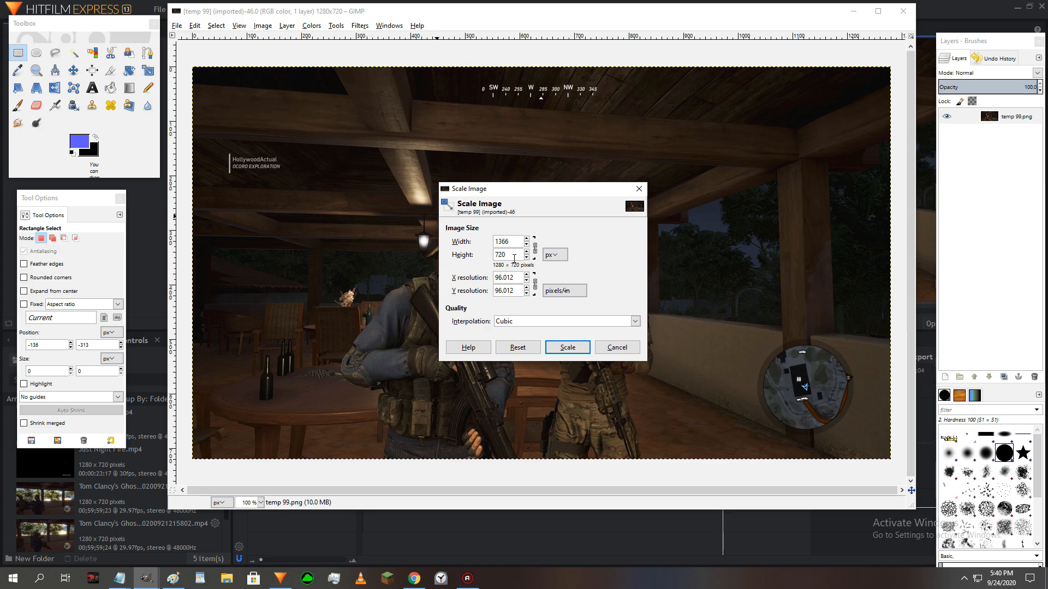
{"action": "left_click", "coordinate": [567, 347]}
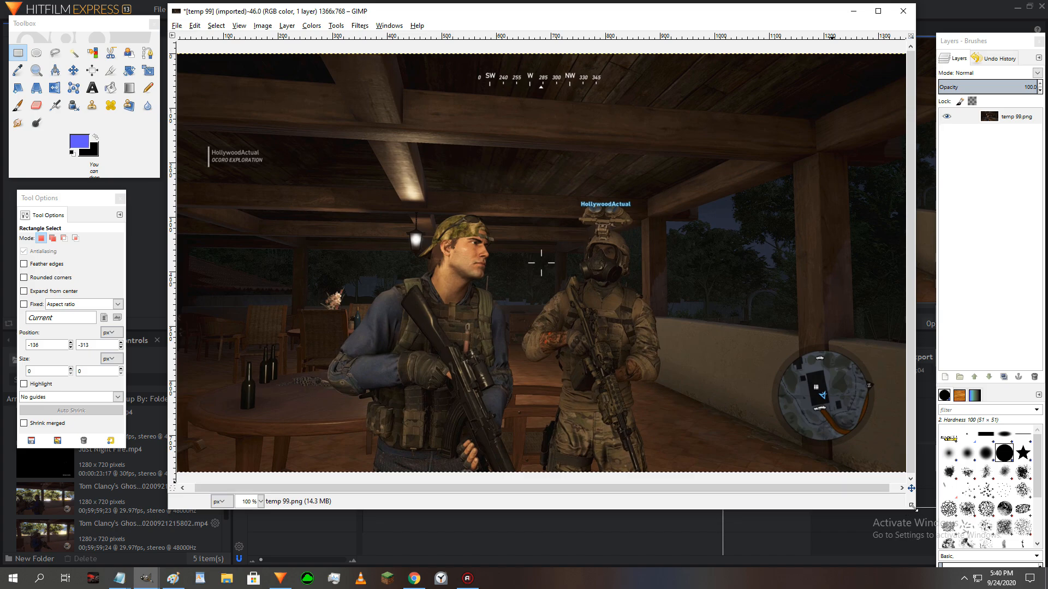
{"action": "left_click_drag", "start_coordinate": [912, 506], "coordinate": [926, 514]}
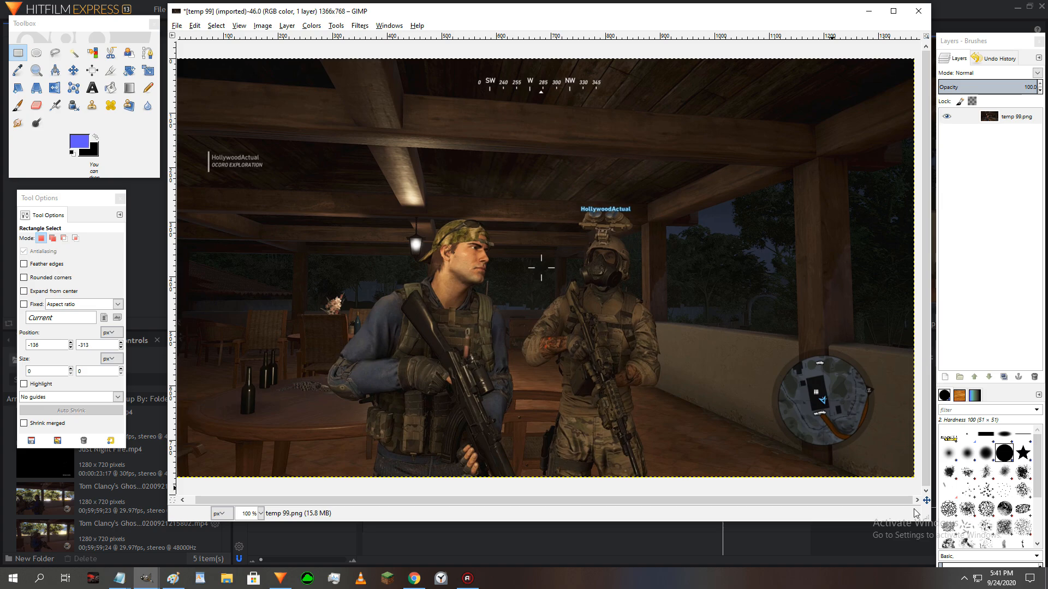
- Add GRW_LOGO.png from the GRW art folder to the temp 99 image as a new layer
{"action": "left_click", "coordinate": [177, 26]}
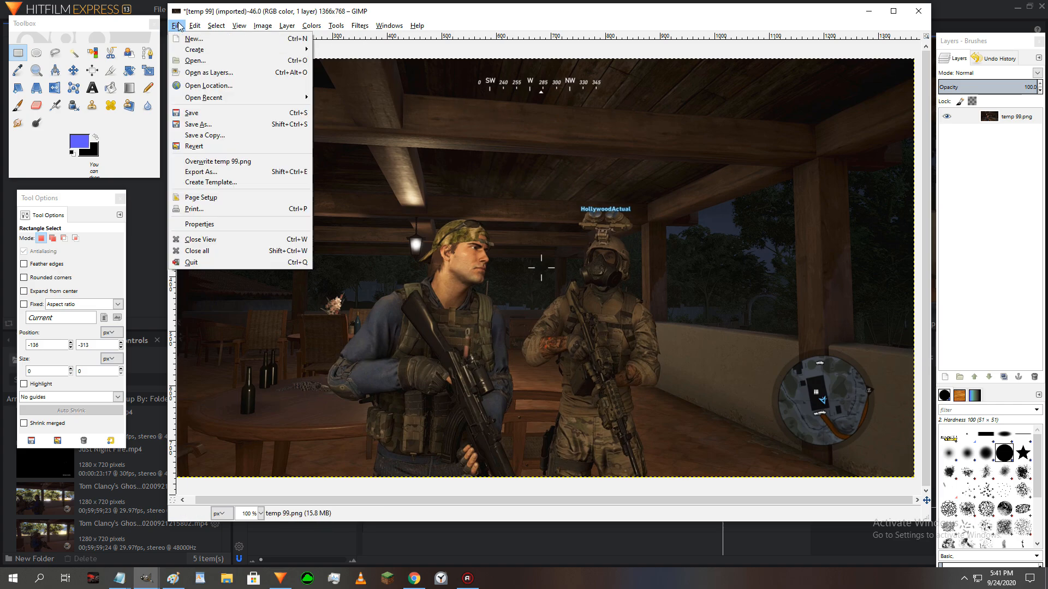
{"action": "left_click", "coordinate": [203, 73]}
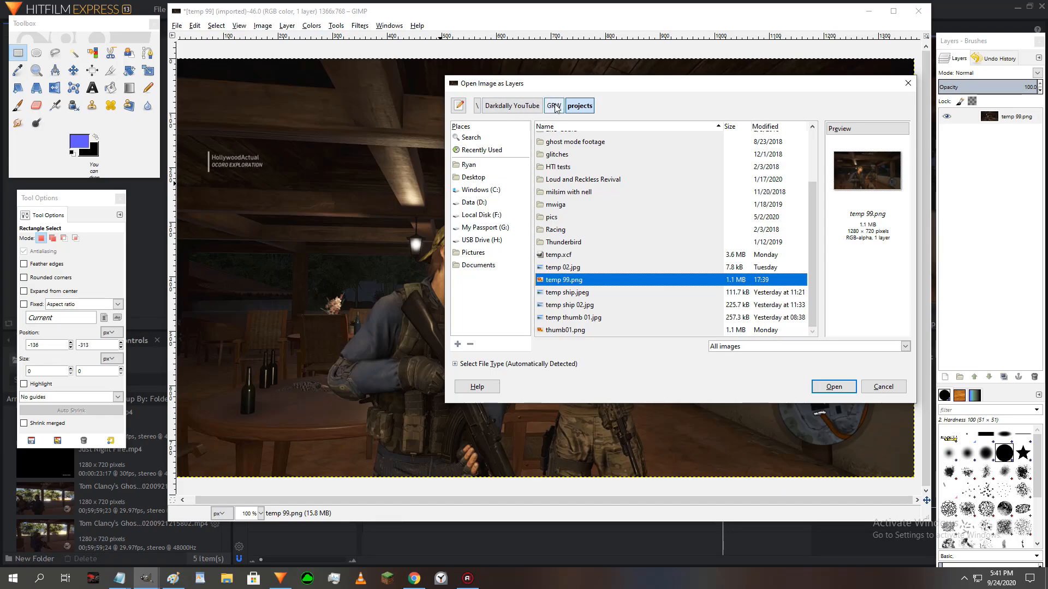
{"action": "left_click", "coordinate": [553, 106]}
{"action": "double_click", "coordinate": [547, 151]}
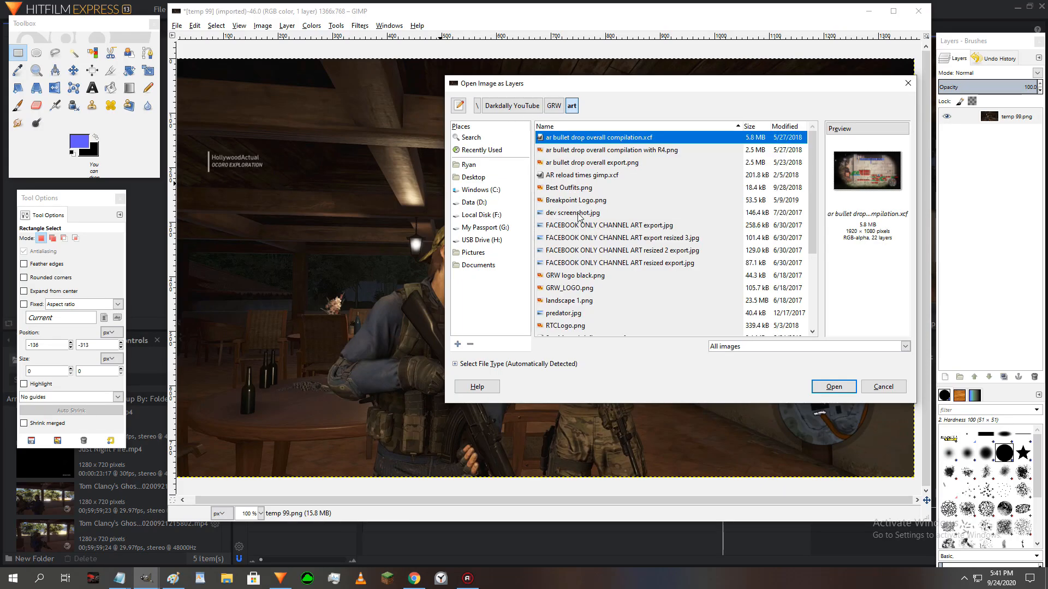
{"action": "left_click", "coordinate": [571, 288]}
{"action": "left_click", "coordinate": [833, 386]}
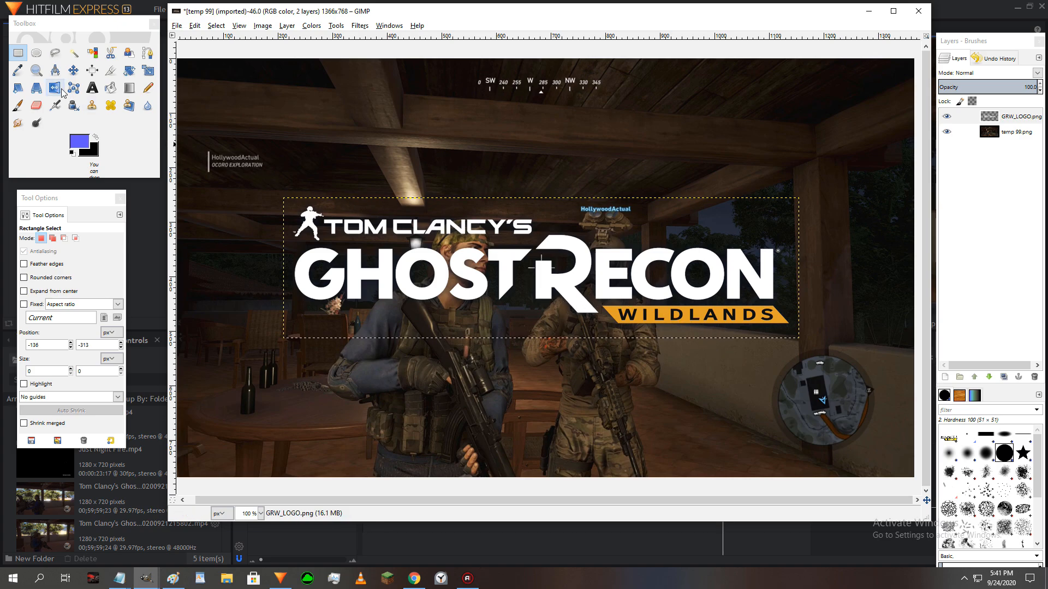
- Erase the TOM CLANCY'S line from the logo layer using a rectangular selection of about 504 × 100 px, and clear the selection
{"action": "left_click_drag", "start_coordinate": [263, 188], "coordinate": [538, 242]}
{"action": "key", "text": "Delete"}
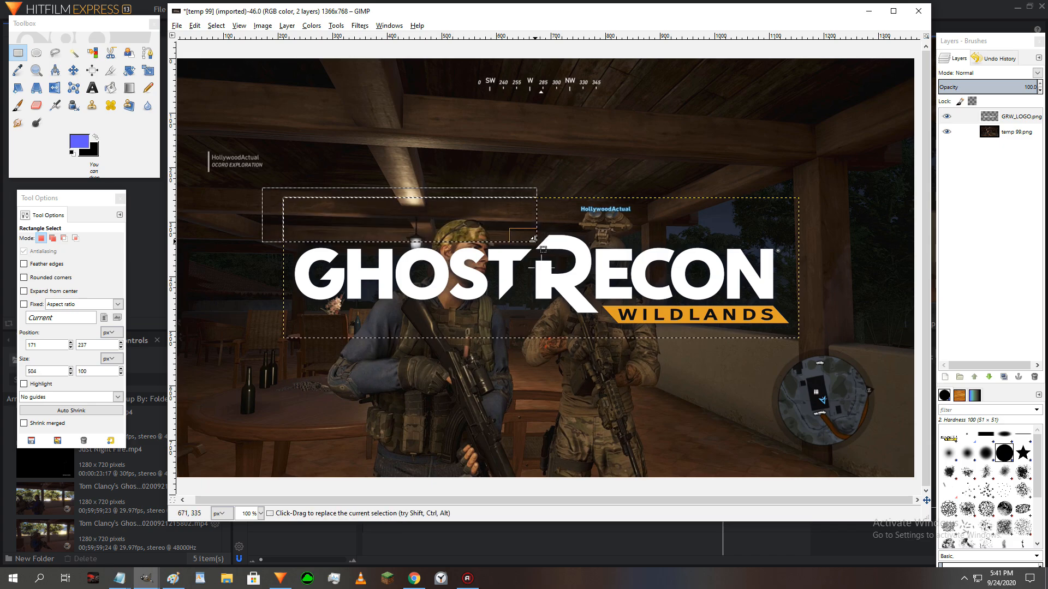
{"action": "left_click", "coordinate": [590, 153]}
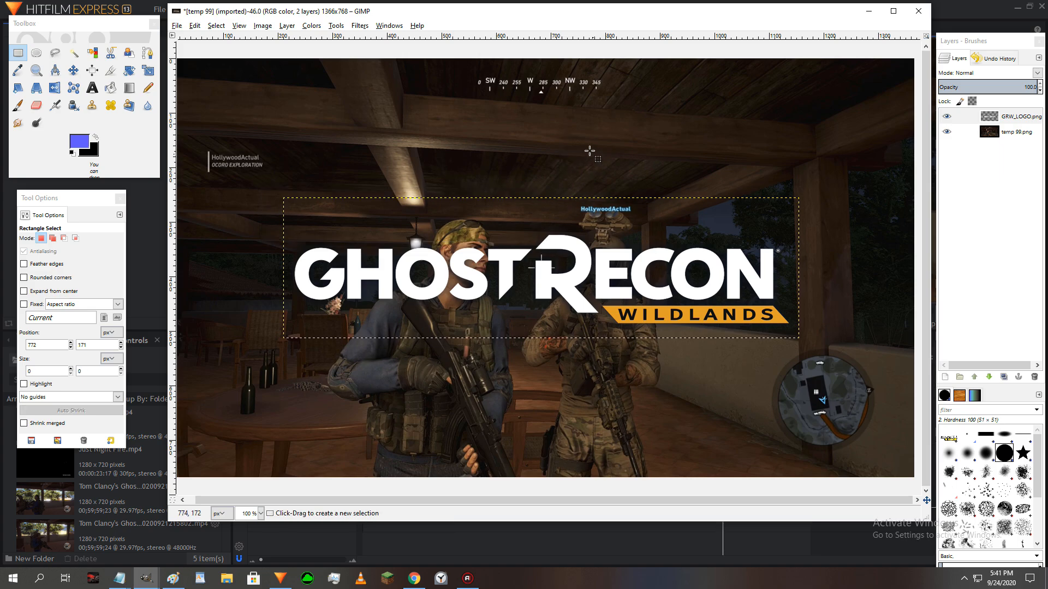
- Scale the Ghost Recon logo proportionally to 1381 × 377 px and position it across the upper part of the image
{"action": "left_click", "coordinate": [74, 76]}
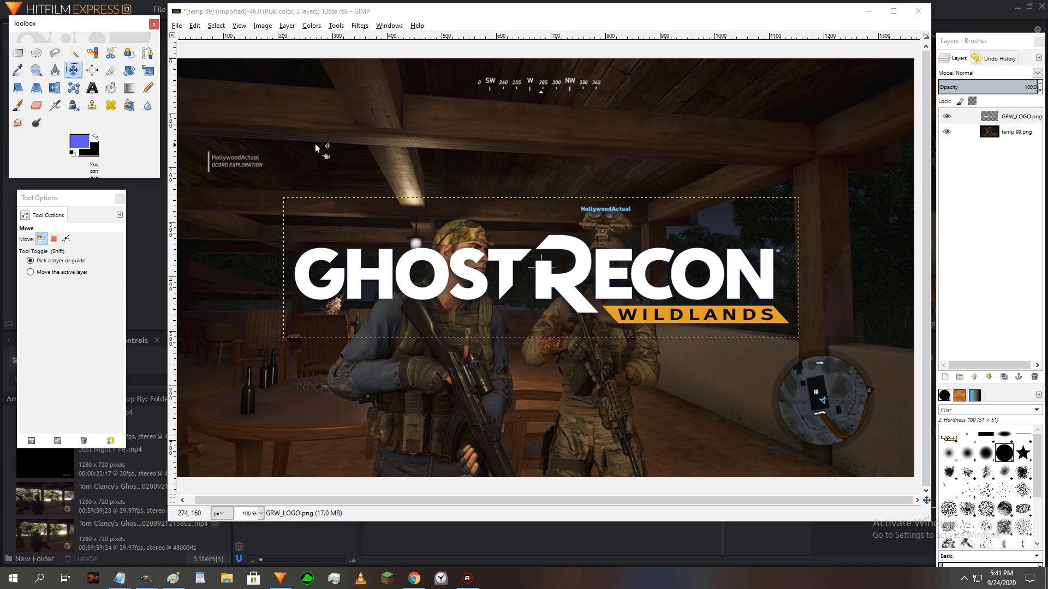
{"action": "left_click_drag", "start_coordinate": [550, 275], "coordinate": [437, 103]}
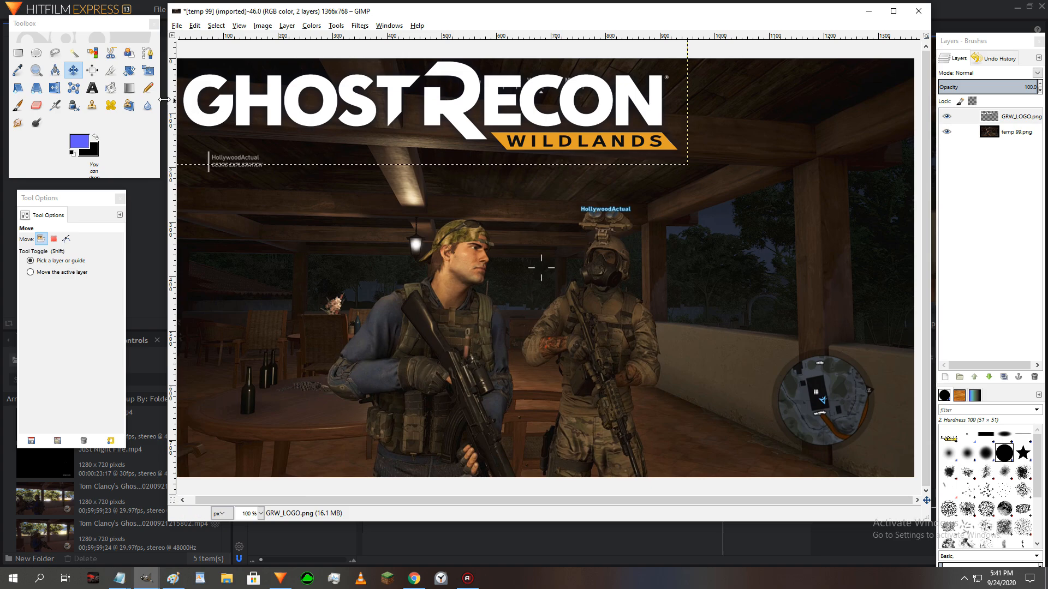
{"action": "left_click", "coordinate": [147, 70]}
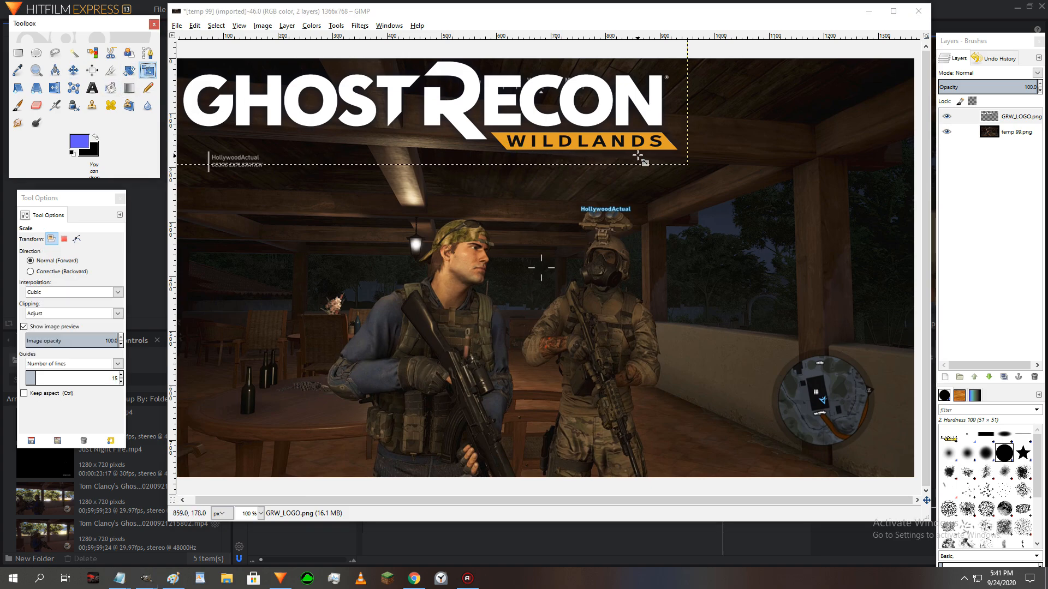
{"action": "left_click_drag", "start_coordinate": [686, 164], "coordinate": [934, 228]}
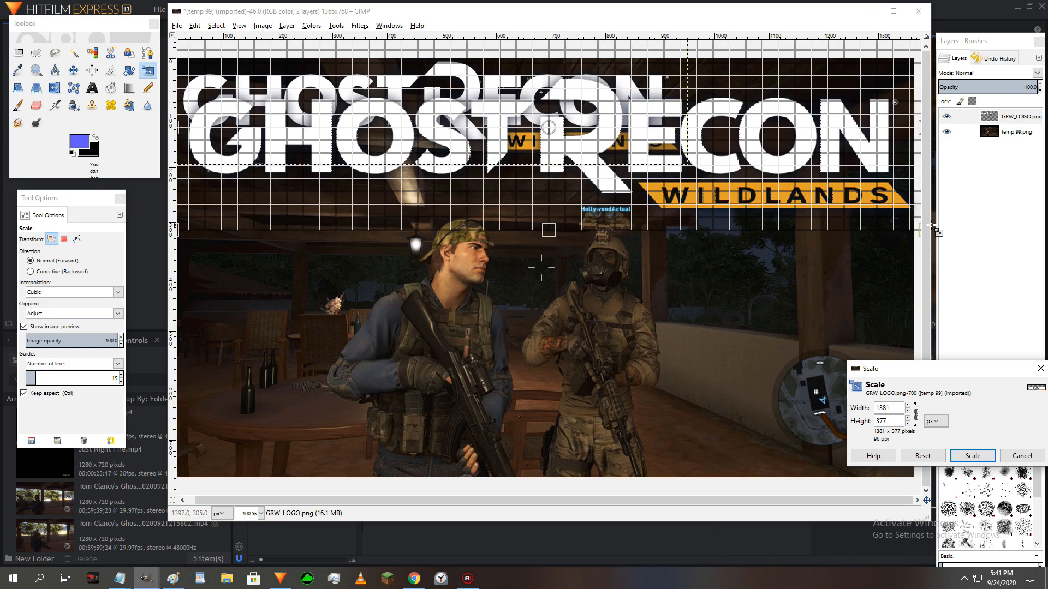
{"action": "left_click", "coordinate": [972, 455]}
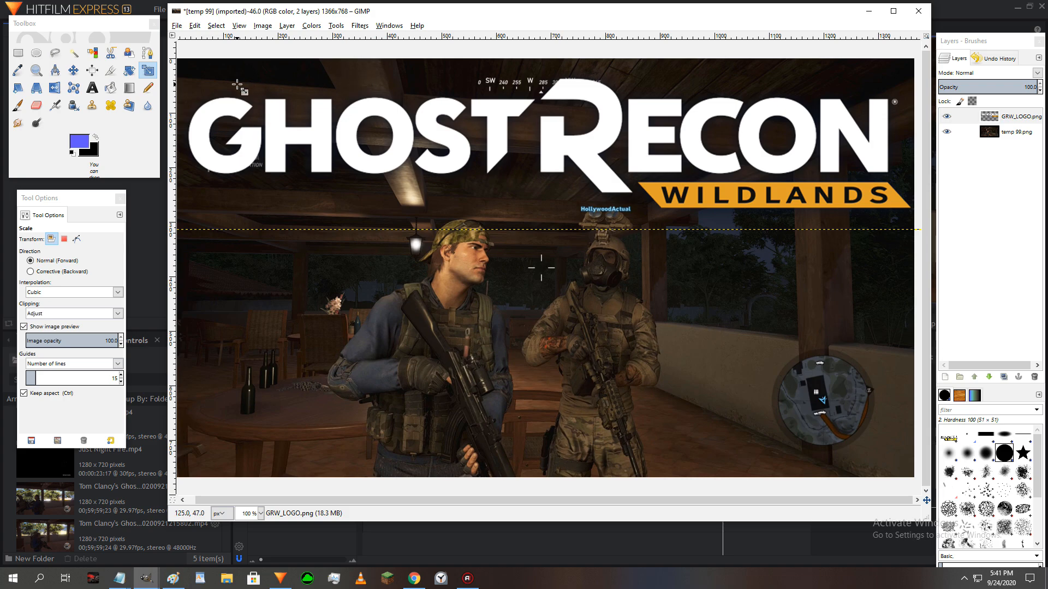
{"action": "left_click", "coordinate": [73, 70]}
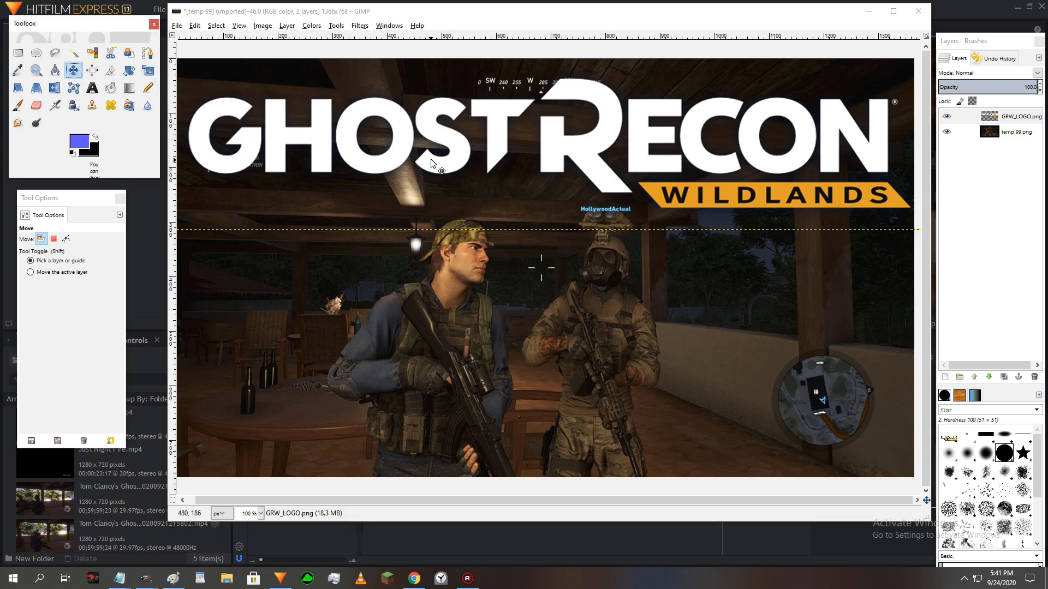
{"action": "left_click_drag", "start_coordinate": [558, 154], "coordinate": [558, 141]}
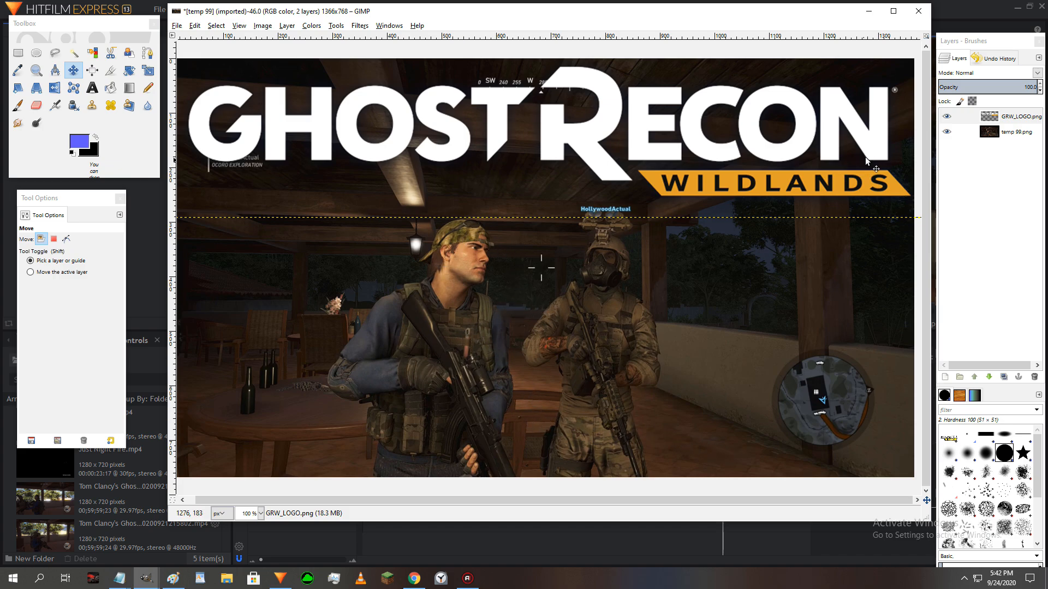
- Hide the Ghost Recon logo layer and scale the temp 99.png layer proportionally to about twice its size
{"action": "left_click", "coordinate": [945, 117]}
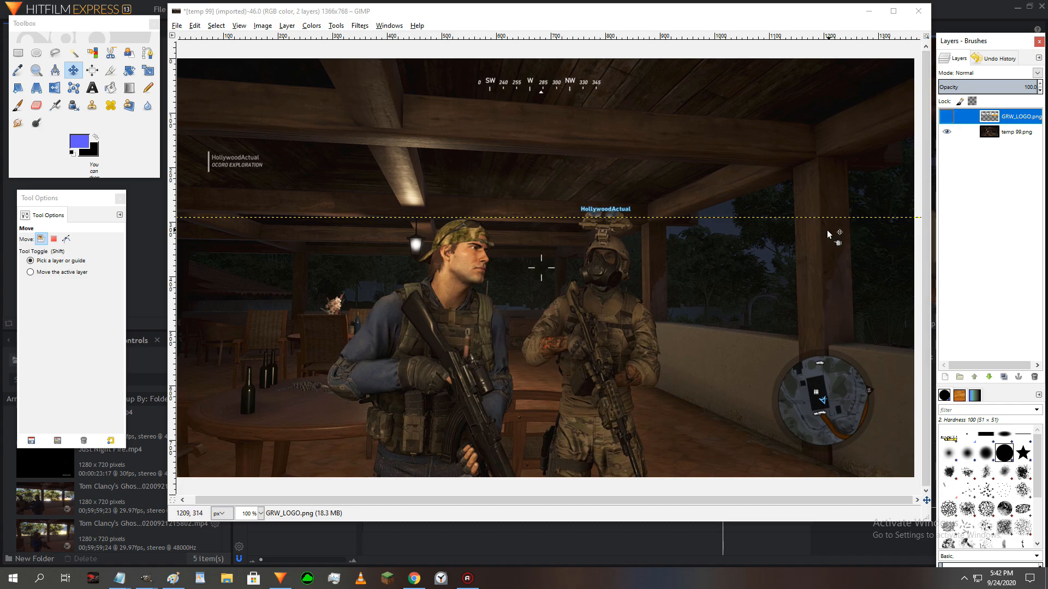
{"action": "left_click", "coordinate": [1000, 133]}
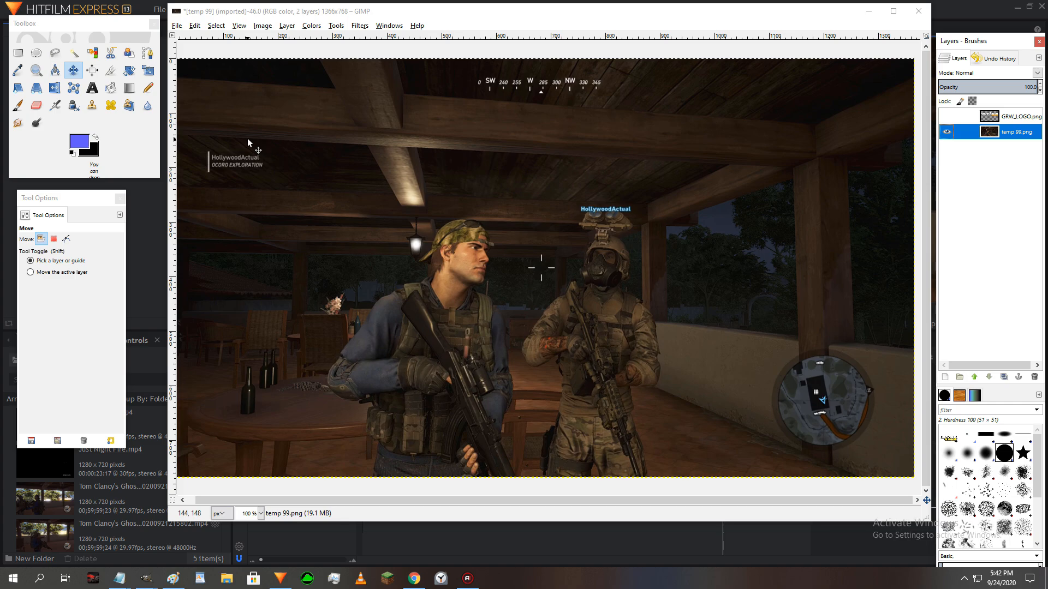
{"action": "left_click", "coordinate": [36, 69]}
{"action": "left_click", "coordinate": [458, 257], "text": "ctrl"}
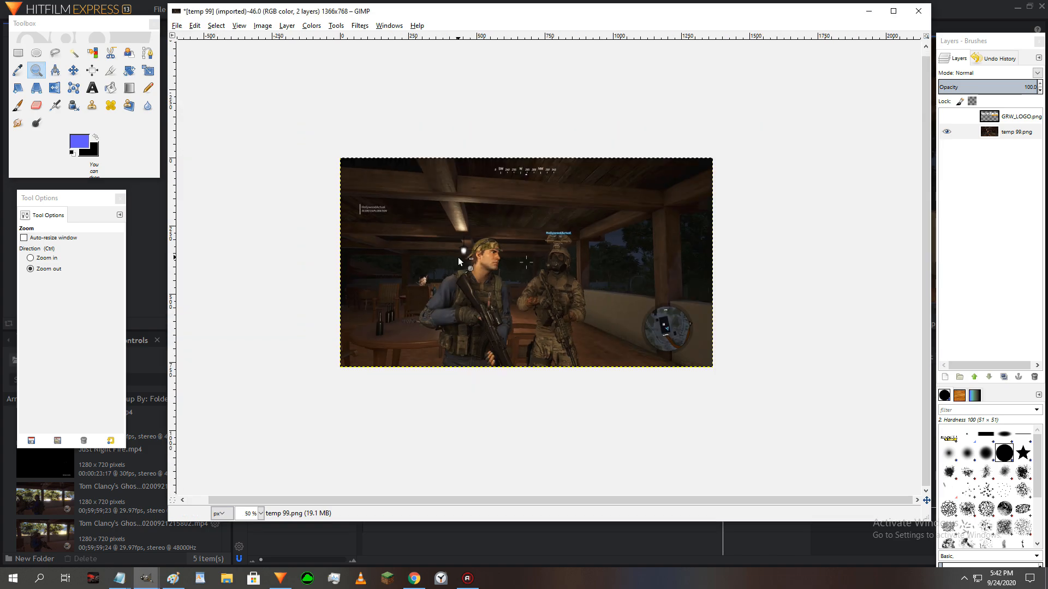
{"action": "left_click", "coordinate": [148, 70]}
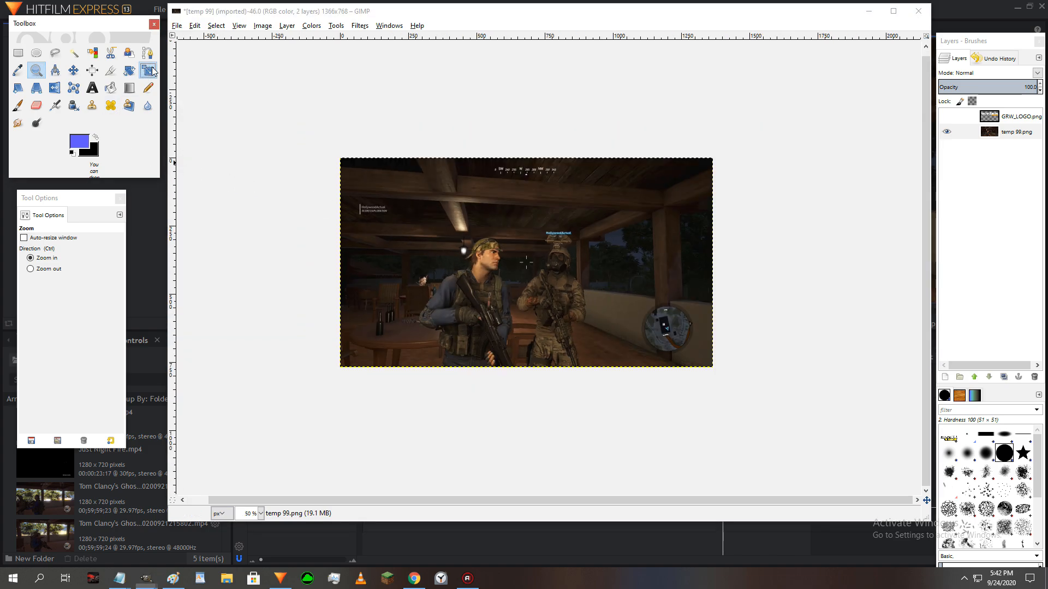
{"action": "left_click", "coordinate": [621, 322]}
{"action": "left_click_drag", "start_coordinate": [621, 322], "coordinate": [908, 512]}
{"action": "left_click", "coordinate": [972, 455]}
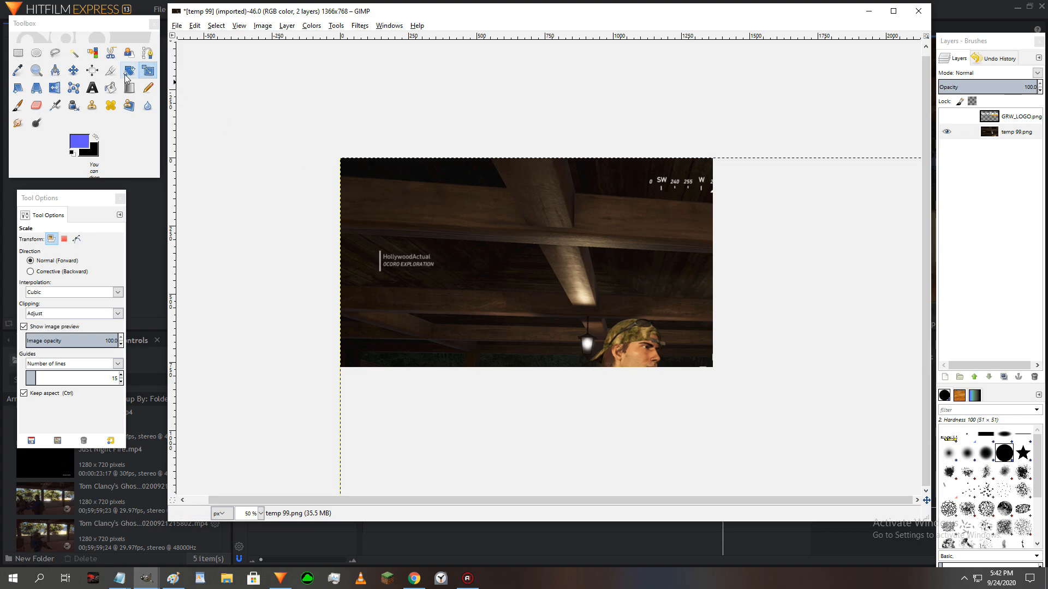
- Move the enlarged temp 99.png layer up and left so the capped soldier is central and the masked soldier stands at the right edge
{"action": "left_click", "coordinate": [73, 70]}
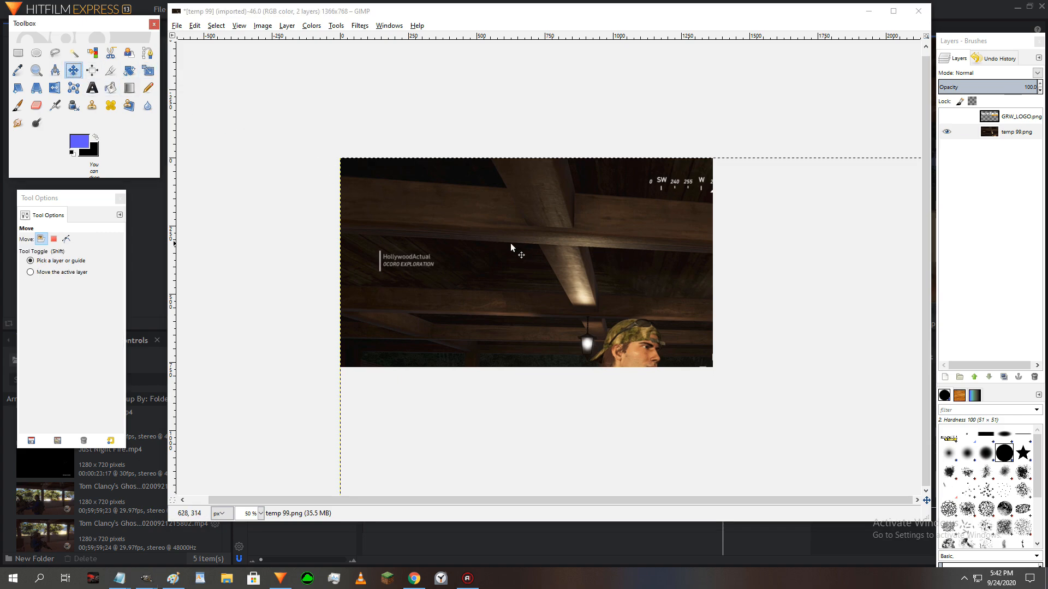
{"action": "left_click_drag", "start_coordinate": [608, 326], "coordinate": [518, 203]}
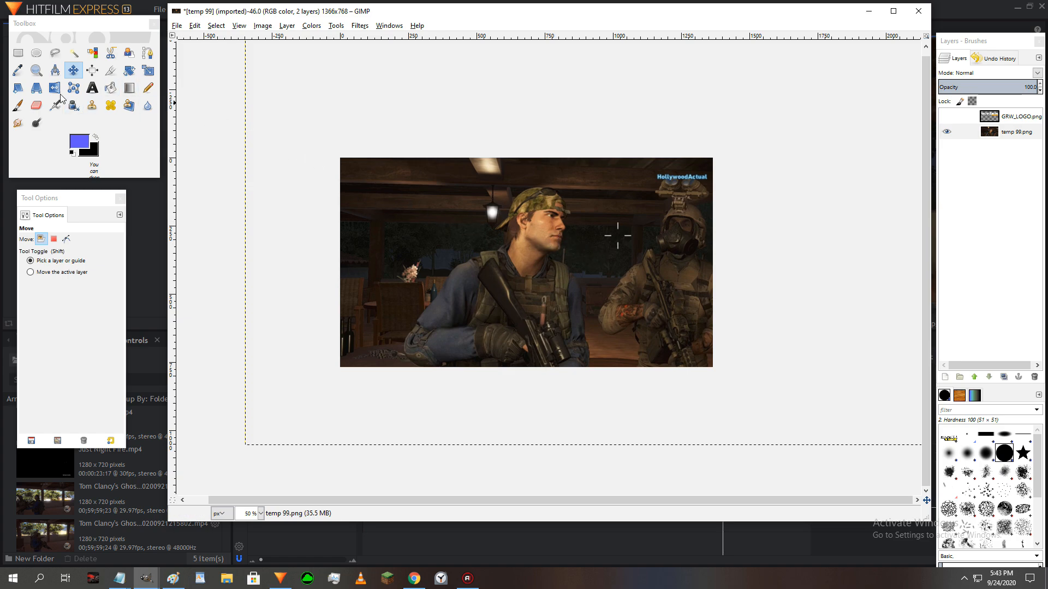
{"action": "left_click", "coordinate": [36, 70]}
{"action": "scroll", "coordinate": [466, 250], "scroll_direction": "down", "scroll_amount": 4}
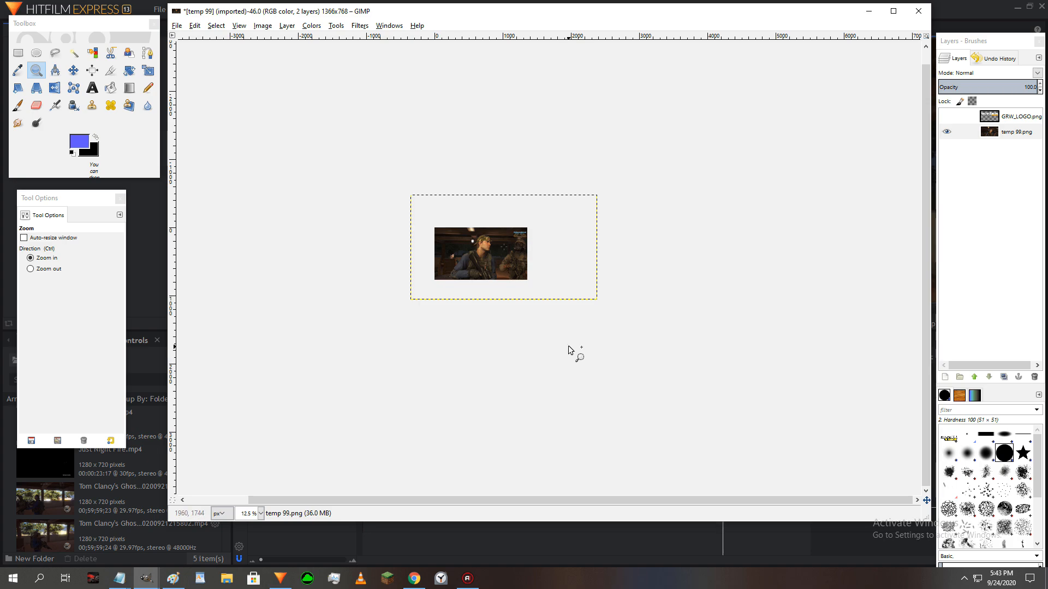
{"action": "left_click", "coordinate": [484, 253]}
{"action": "left_click", "coordinate": [484, 252]}
{"action": "left_click", "coordinate": [484, 253]}
{"action": "left_click", "coordinate": [483, 253]}
{"action": "left_click", "coordinate": [483, 253]}
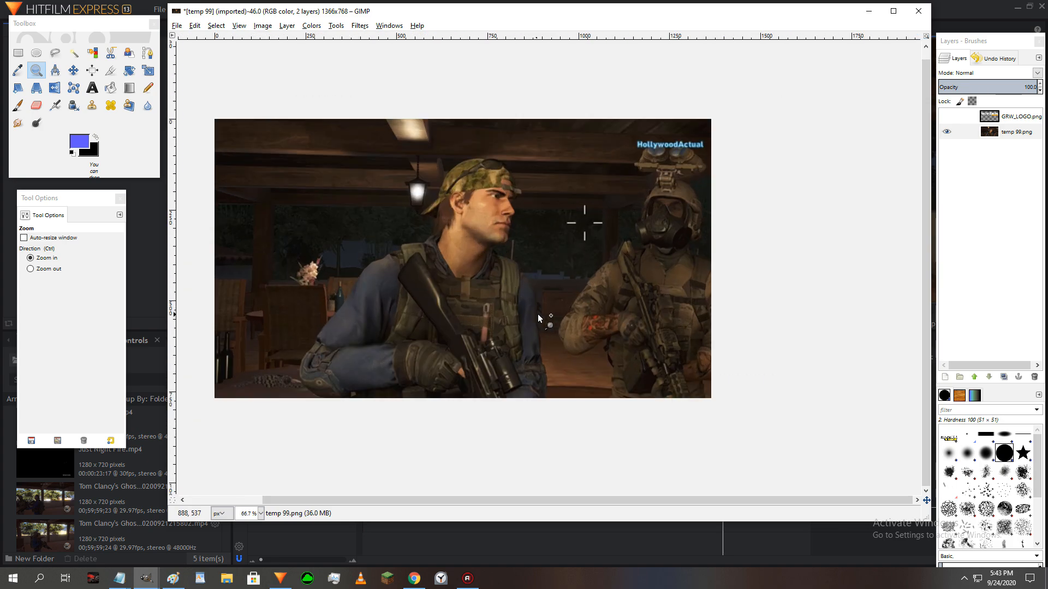
{"action": "left_click_drag", "start_coordinate": [626, 500], "coordinate": [572, 497]}
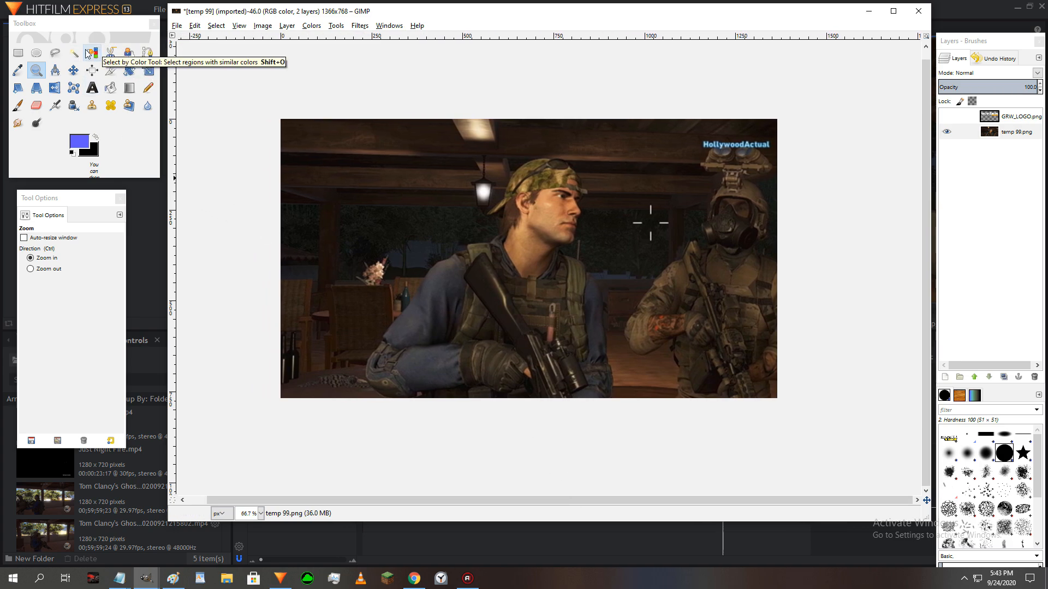
- Start a Scissors Select outline of the capped soldier at his lower-left elbow, following the arm, shoulder and neck to the back of the cap
{"action": "left_click", "coordinate": [512, 263]}
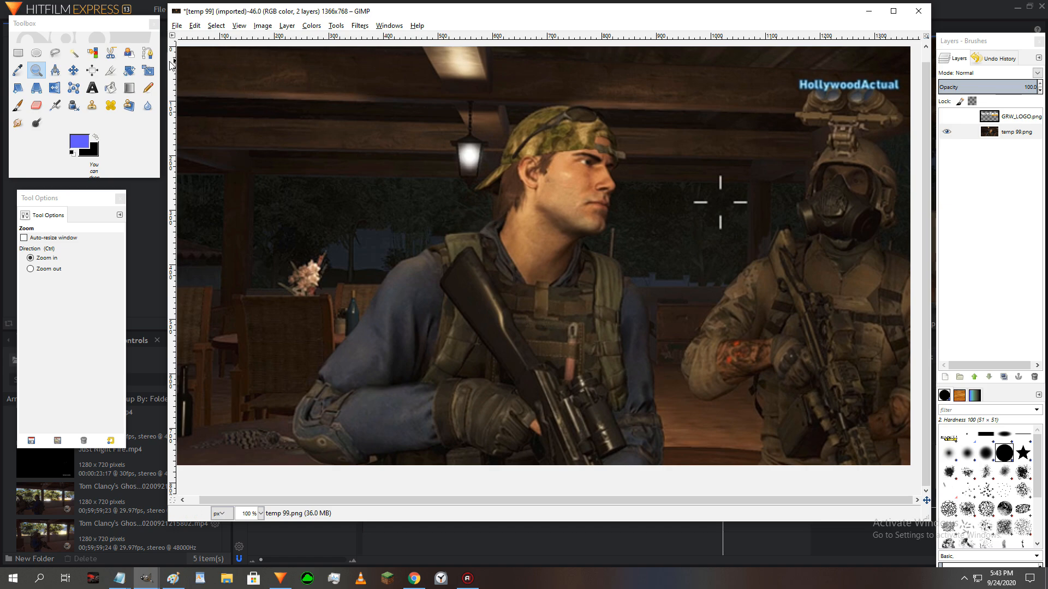
{"action": "left_click", "coordinate": [110, 52]}
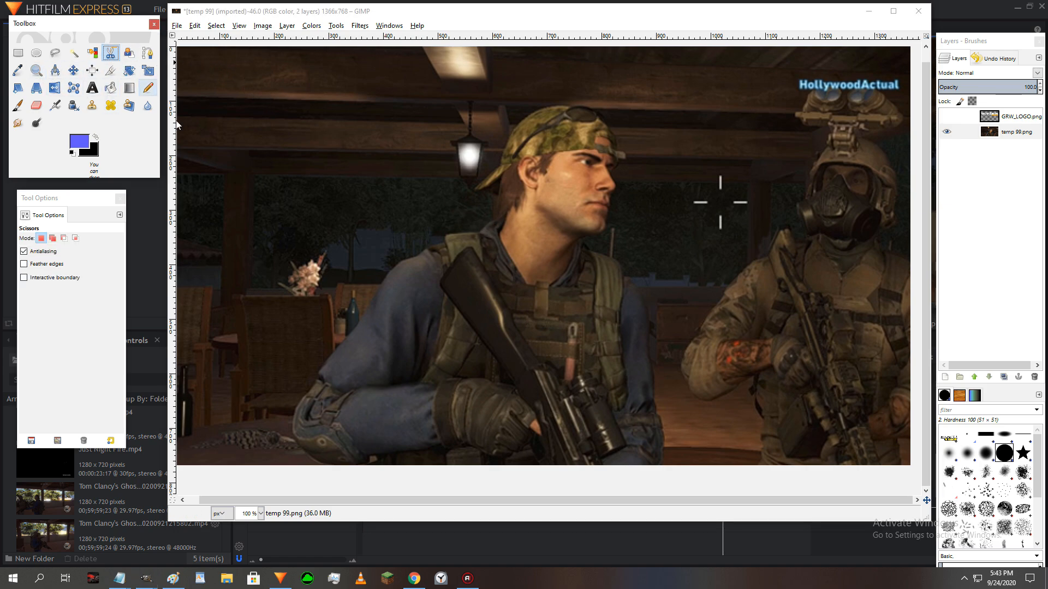
{"action": "left_click", "coordinate": [316, 460]}
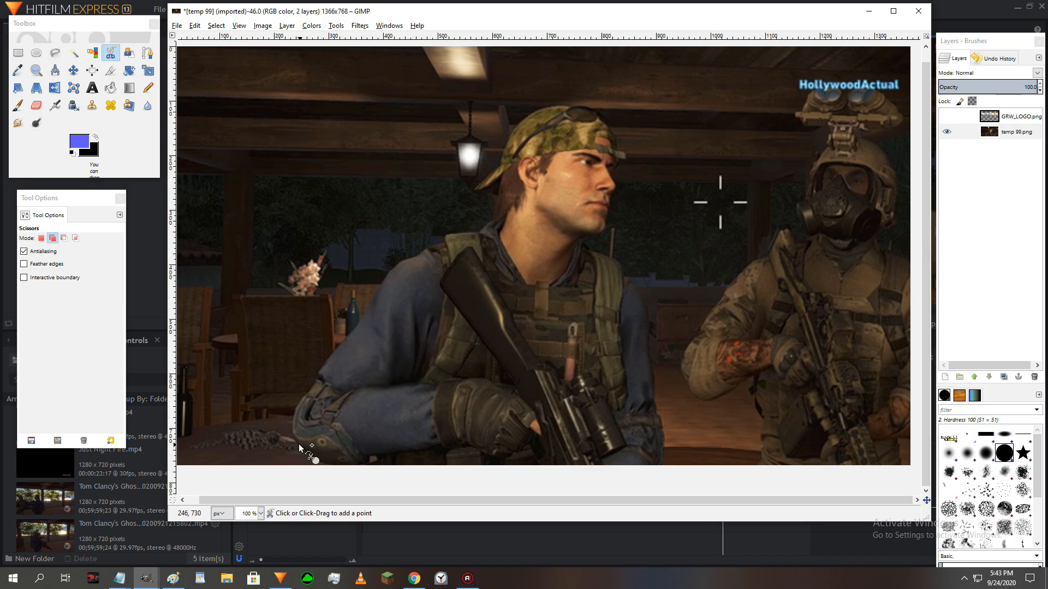
{"action": "left_click", "coordinate": [295, 440]}
{"action": "left_click", "coordinate": [302, 396]}
{"action": "left_click", "coordinate": [345, 343]}
{"action": "left_click", "coordinate": [395, 267]}
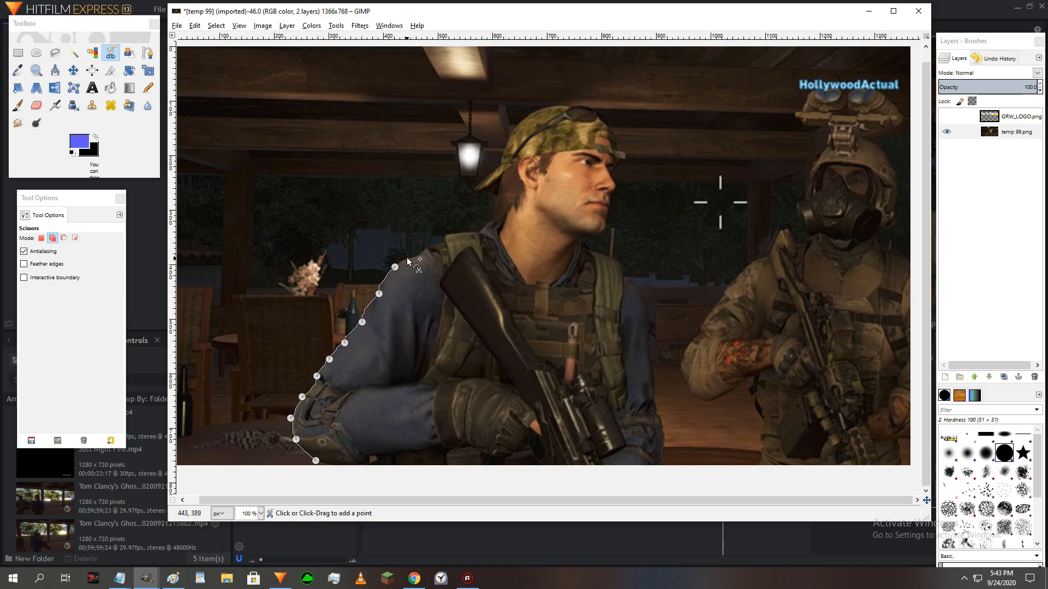
{"action": "left_click", "coordinate": [449, 236]}
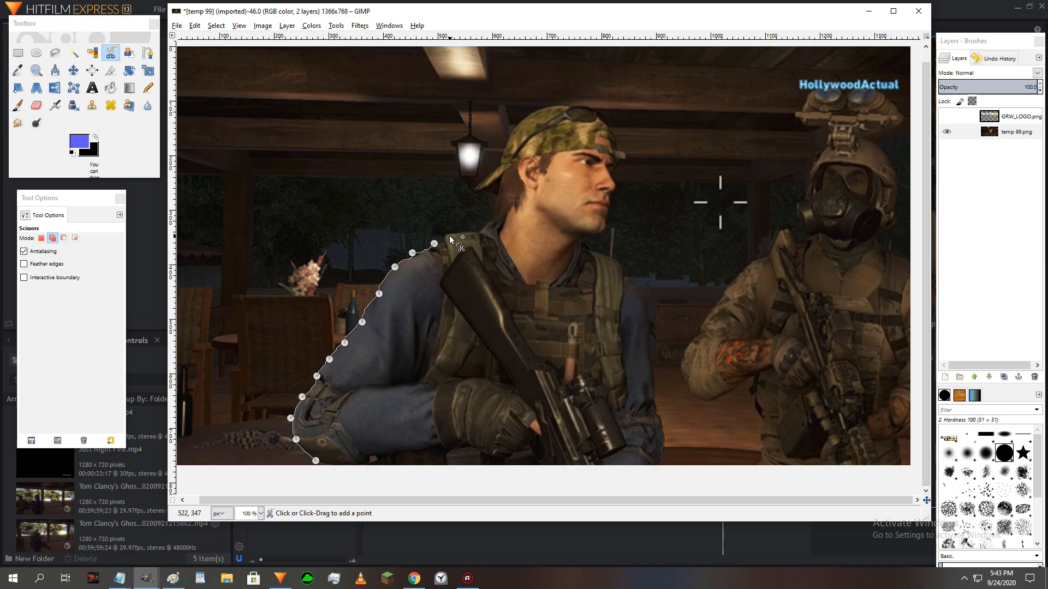
{"action": "left_click", "coordinate": [499, 213]}
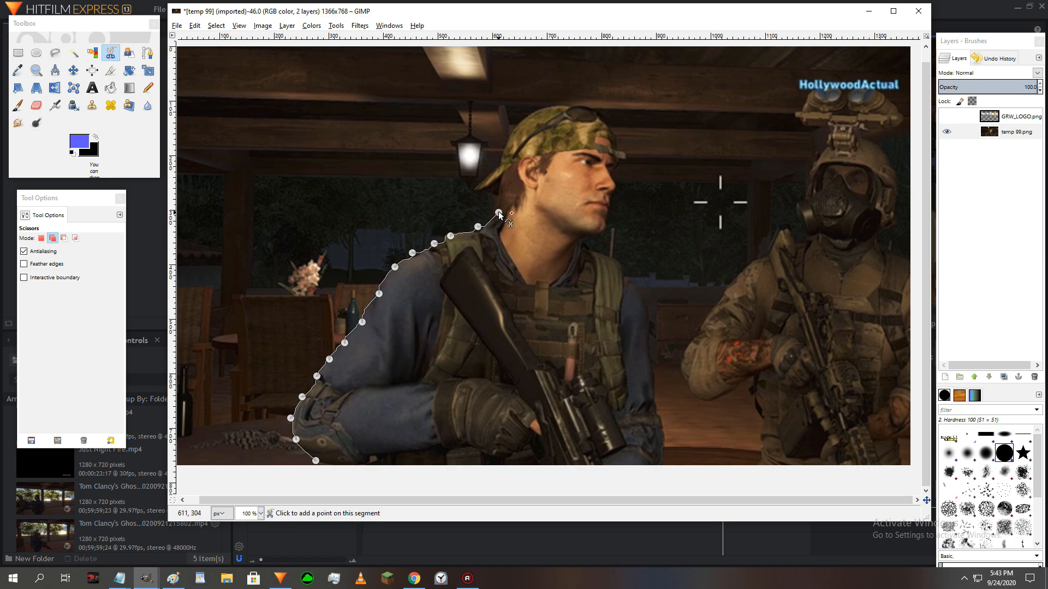
{"action": "left_click", "coordinate": [495, 183]}
{"action": "left_click", "coordinate": [479, 187]}
{"action": "left_click", "coordinate": [490, 175]}
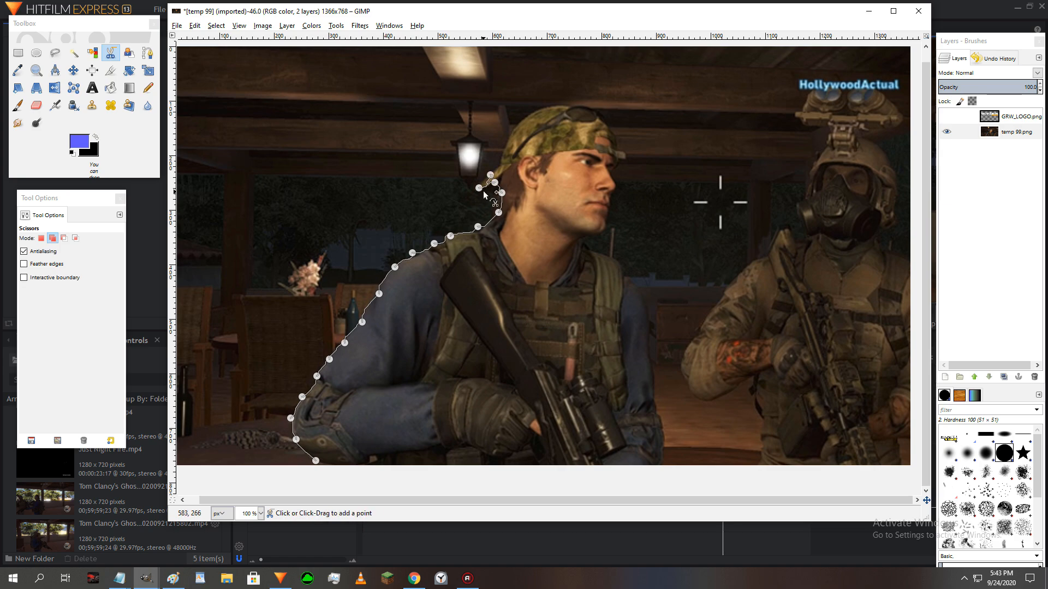
{"action": "left_click", "coordinate": [502, 157]}
- Continue the scissors outline over the top of the cap and down the soldier's face to beneath the chin
{"action": "left_click", "coordinate": [536, 110]}
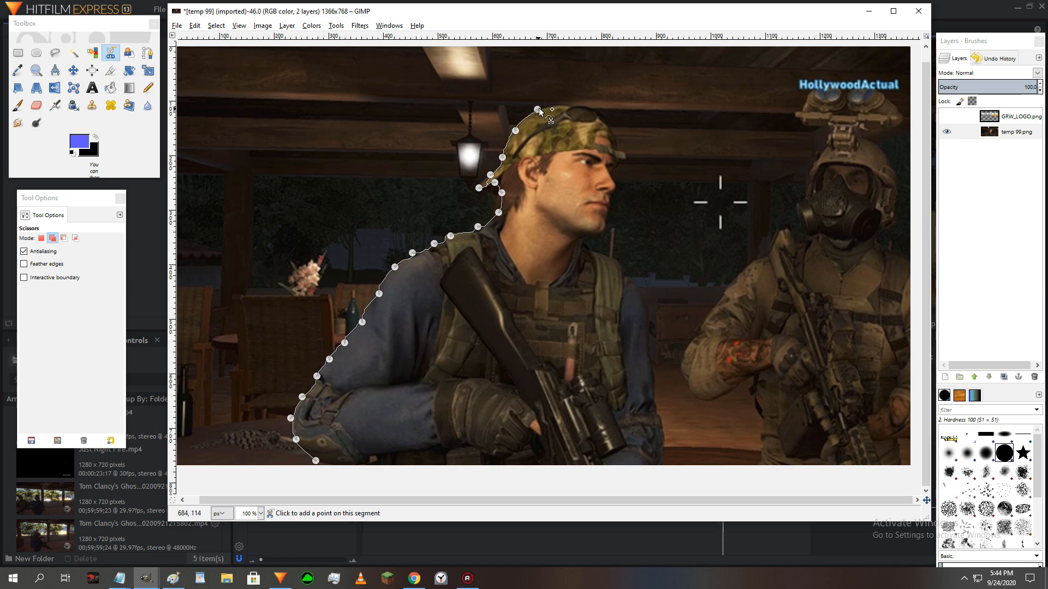
{"action": "left_click", "coordinate": [584, 108]}
{"action": "left_click", "coordinate": [607, 124]}
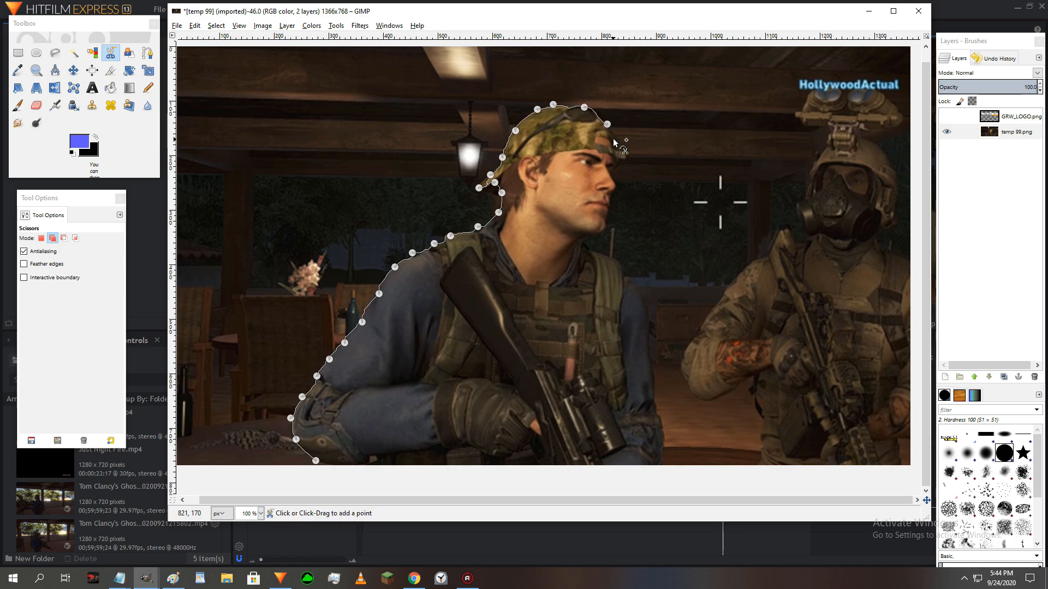
{"action": "left_click", "coordinate": [613, 143]}
{"action": "left_click", "coordinate": [610, 163]}
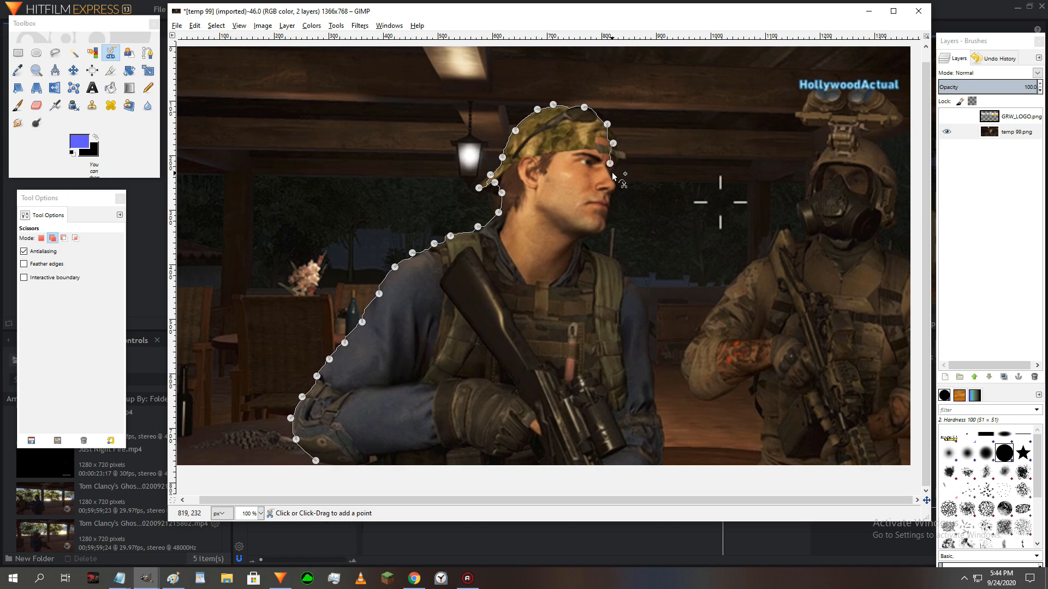
{"action": "left_click", "coordinate": [611, 178]}
{"action": "left_click", "coordinate": [616, 186]}
{"action": "left_click", "coordinate": [610, 198]}
{"action": "left_click", "coordinate": [609, 210]}
{"action": "left_click", "coordinate": [606, 222]}
{"action": "left_click", "coordinate": [601, 230]}
{"action": "left_click", "coordinate": [587, 233]}
- Trace the soldier's right-hand shoulder and arm, close the outline along the image's bottom edge, and convert it to a selection
{"action": "left_click", "coordinate": [593, 252]}
{"action": "left_click", "coordinate": [610, 259]}
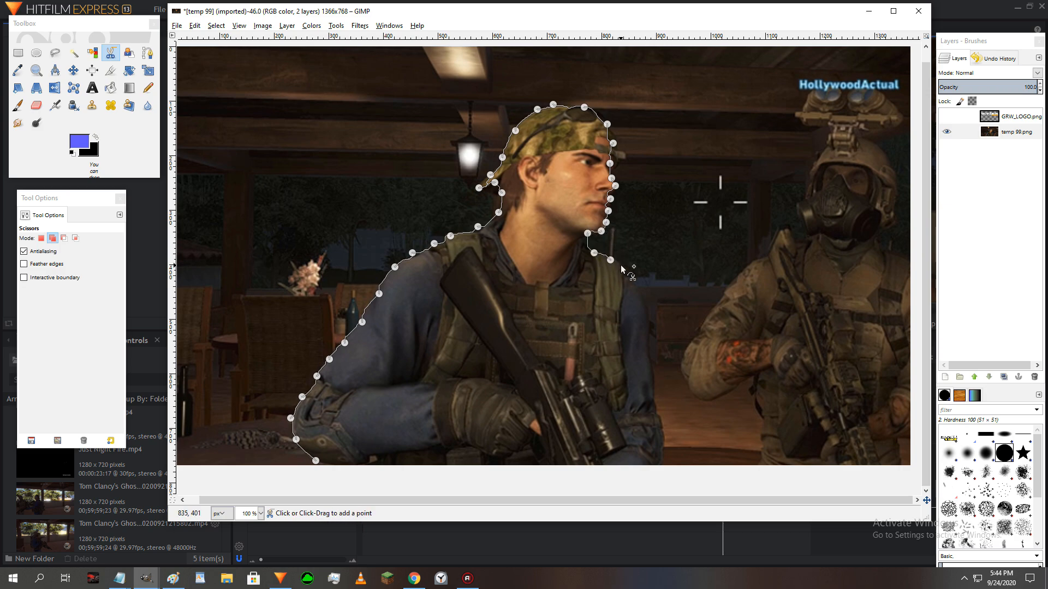
{"action": "left_click", "coordinate": [628, 273]}
{"action": "left_click", "coordinate": [643, 288]}
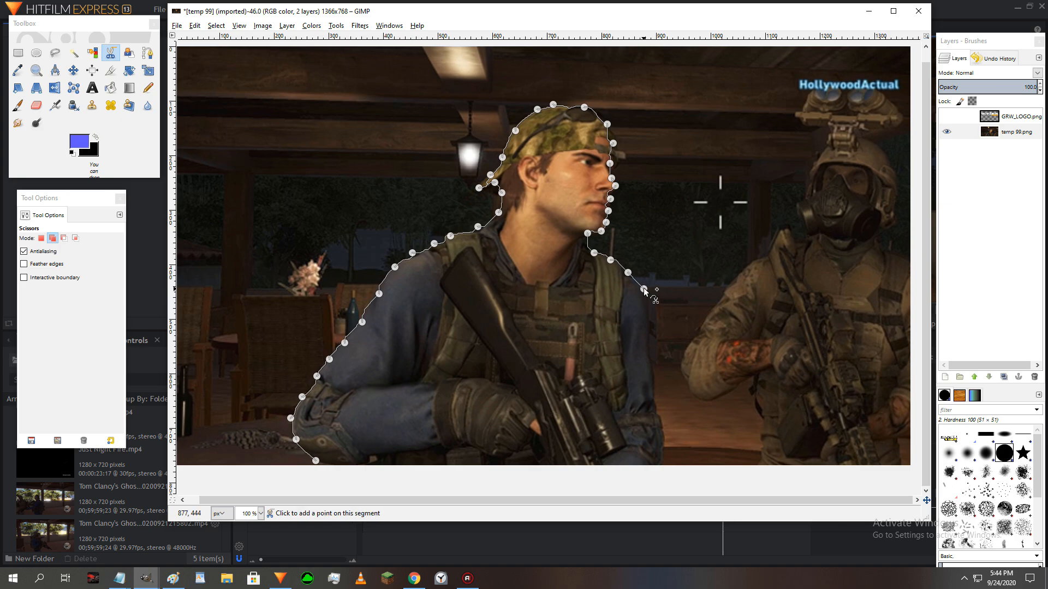
{"action": "left_click", "coordinate": [653, 367]}
{"action": "left_click", "coordinate": [660, 442]}
{"action": "left_click", "coordinate": [657, 462]}
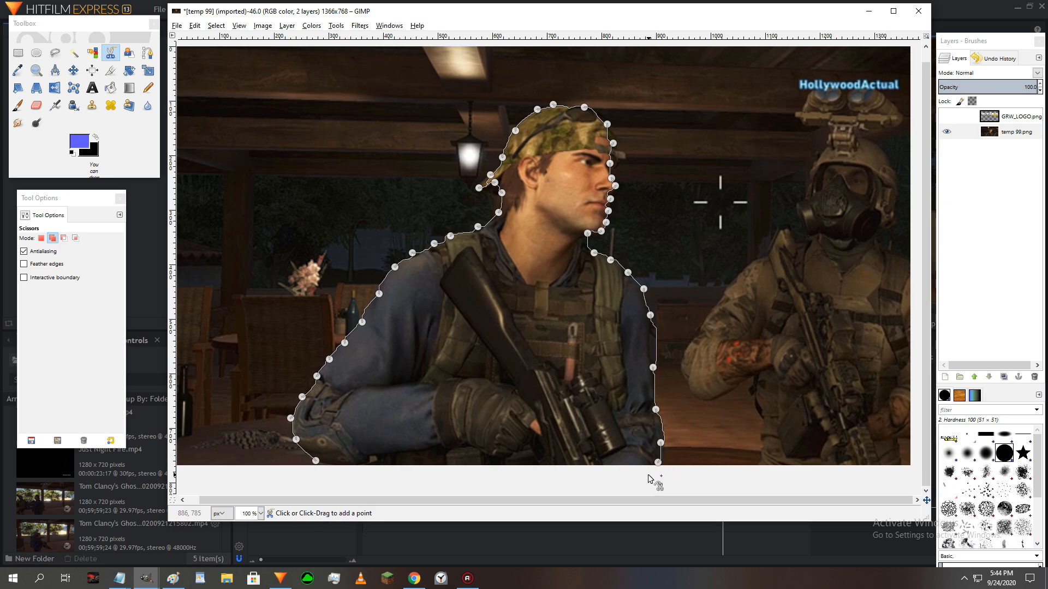
{"action": "left_click", "coordinate": [619, 465]}
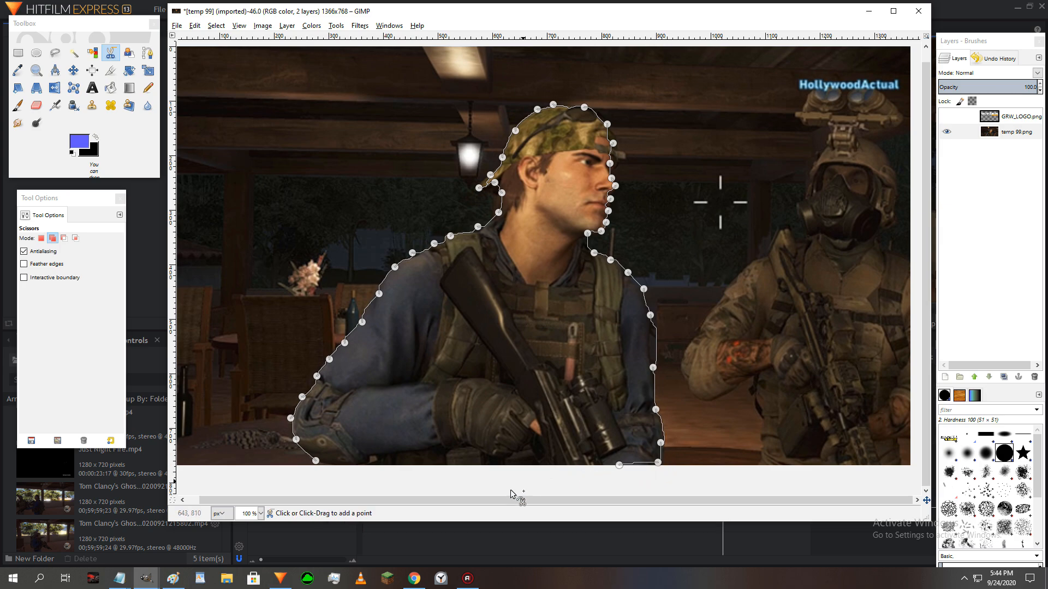
{"action": "left_click", "coordinate": [315, 462]}
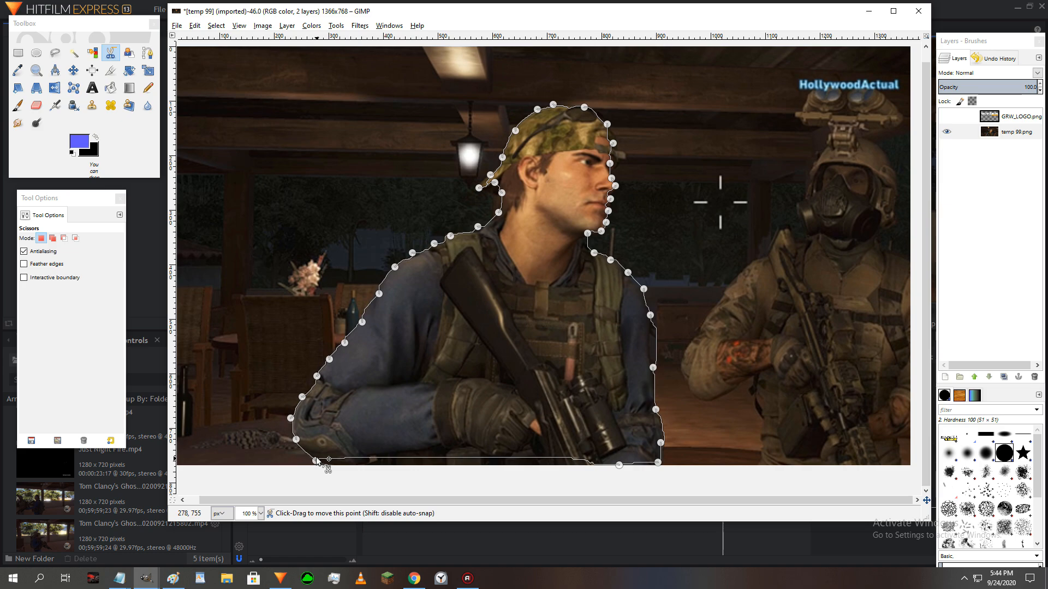
{"action": "left_click", "coordinate": [370, 409]}
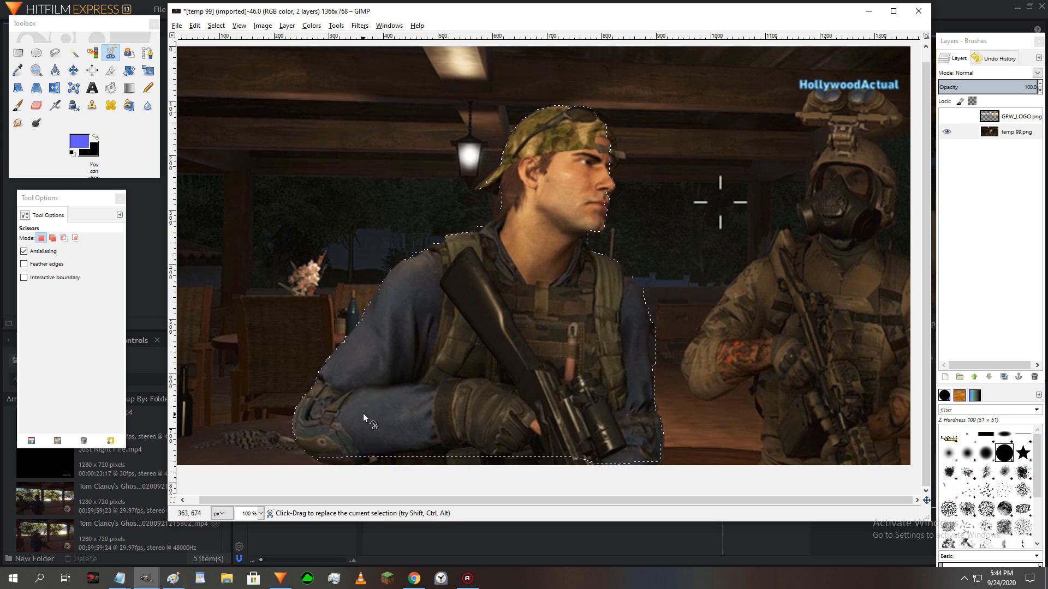
- Float the selected soldier onto a new layer and expand that layer to the image size
{"action": "left_click", "coordinate": [35, 74]}
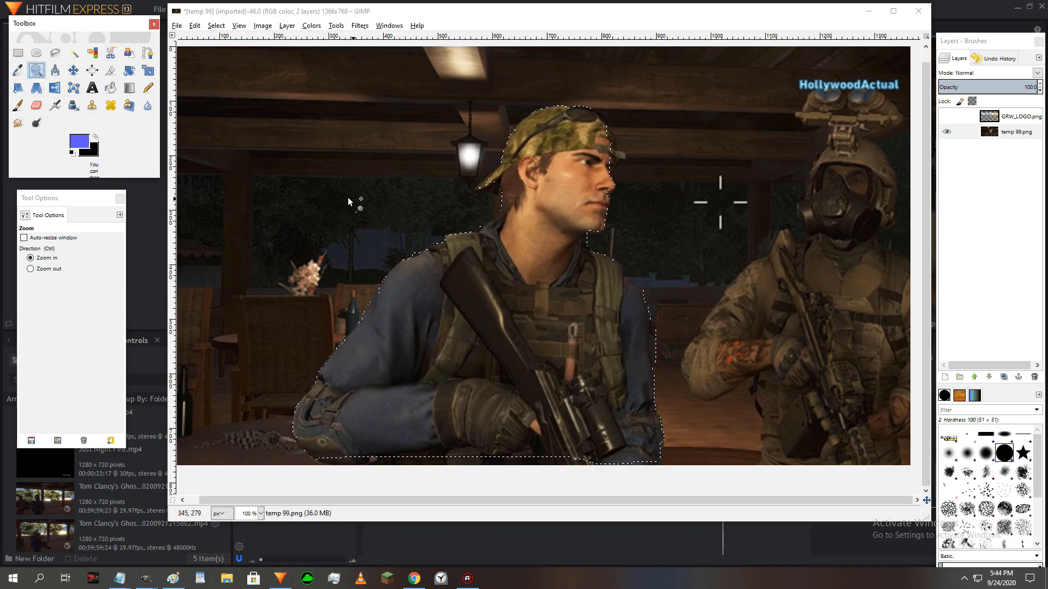
{"action": "left_click", "coordinate": [452, 223], "text": "ctrl"}
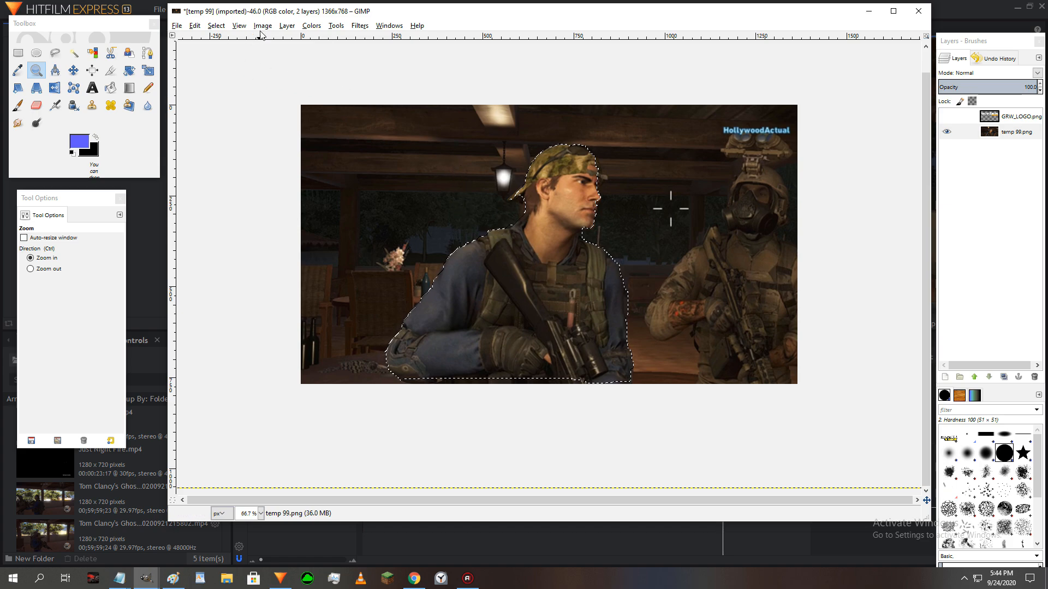
{"action": "left_click", "coordinate": [221, 25]}
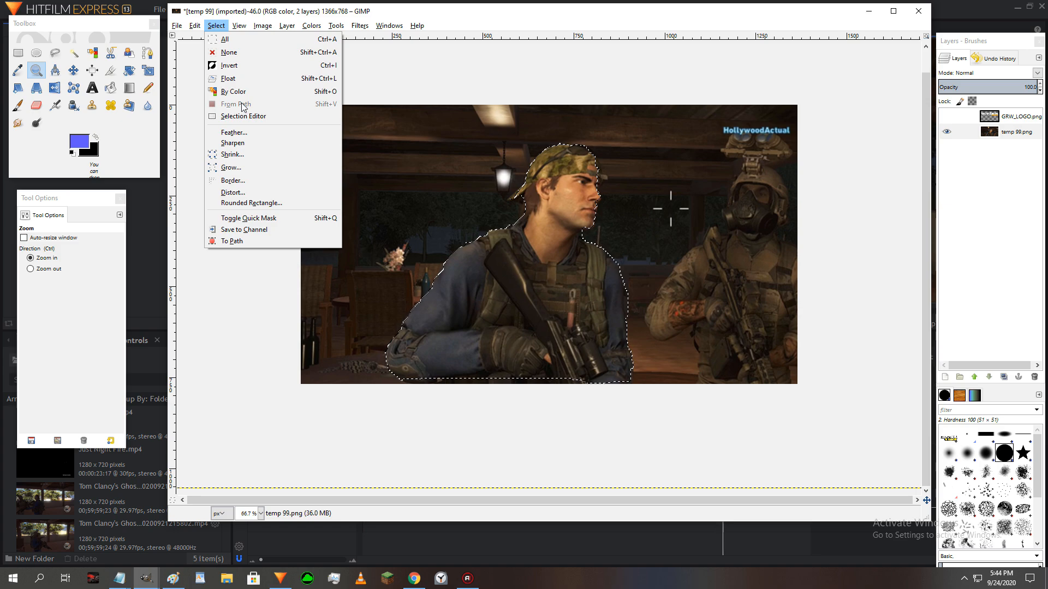
{"action": "left_click", "coordinate": [240, 78]}
{"action": "left_click", "coordinate": [284, 27]}
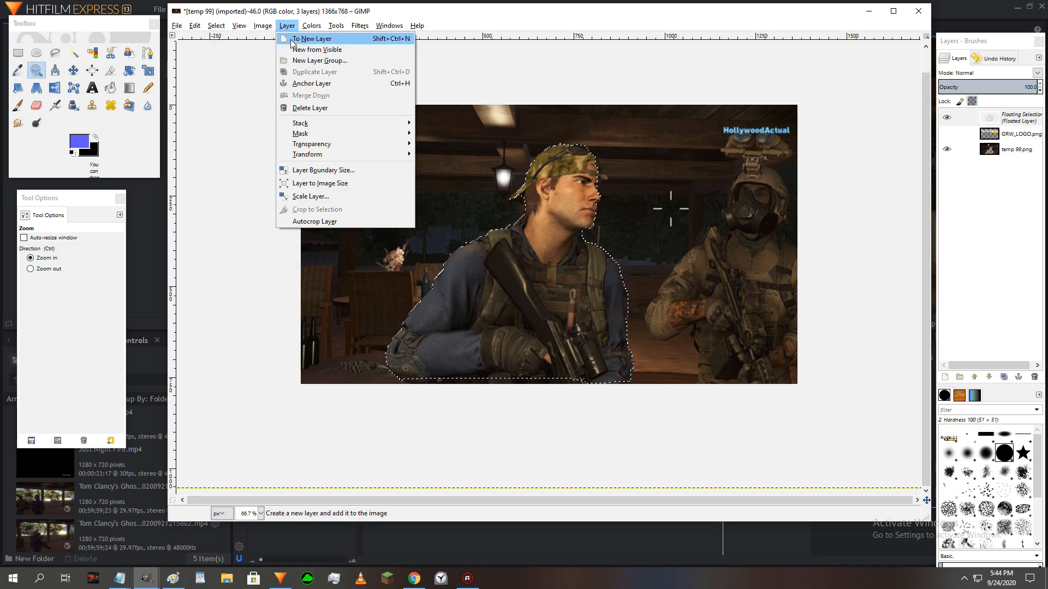
{"action": "left_click", "coordinate": [312, 39]}
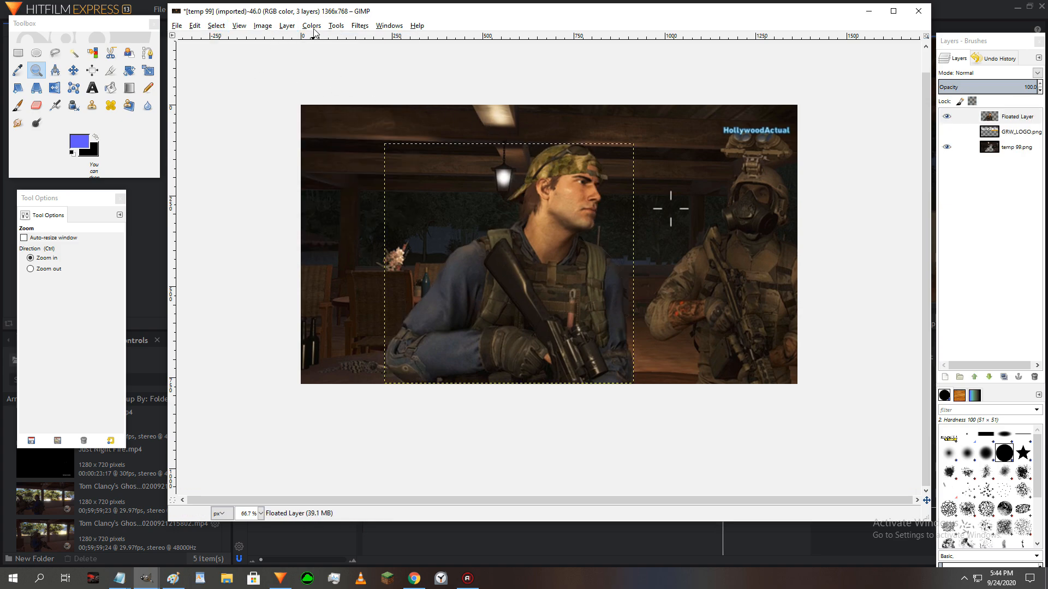
{"action": "left_click", "coordinate": [286, 26]}
{"action": "left_click", "coordinate": [331, 182]}
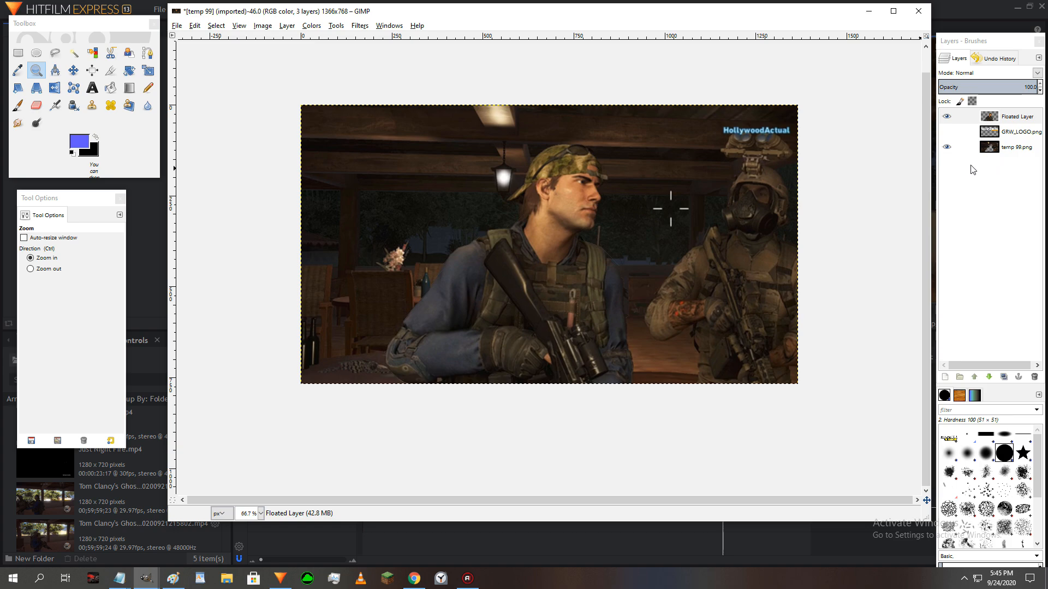
- Toggle the temp 99.png layer's visibility to check the soldier cutout against transparency, leaving the layer shown
{"action": "left_click", "coordinate": [952, 149]}
{"action": "left_click", "coordinate": [952, 149]}
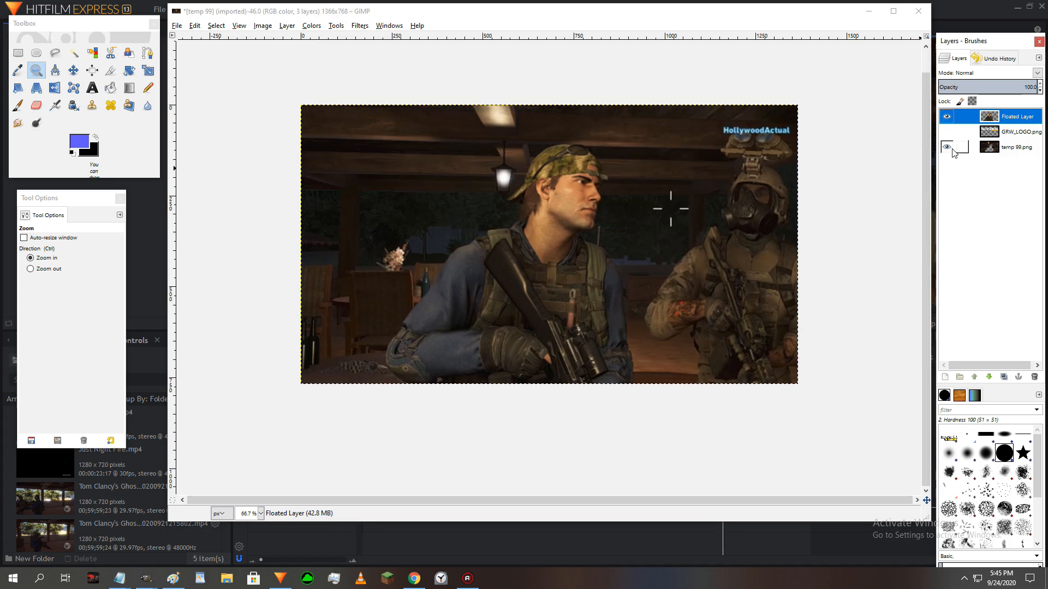
{"action": "left_click", "coordinate": [952, 148]}
{"action": "left_click", "coordinate": [951, 149]}
{"action": "left_click", "coordinate": [951, 148]}
{"action": "left_click", "coordinate": [953, 150]}
{"action": "left_click", "coordinate": [952, 151]}
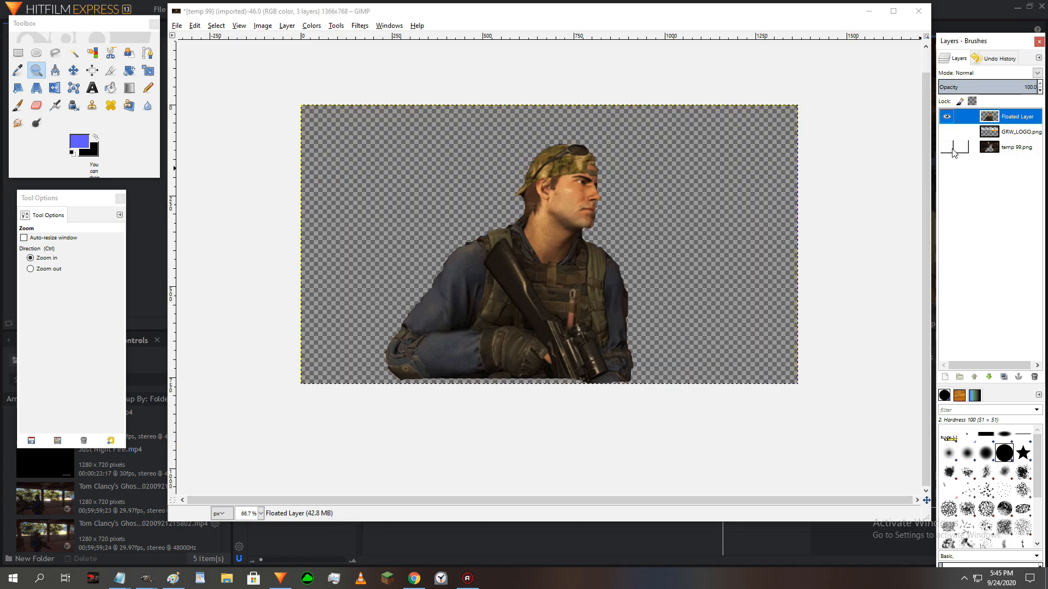
{"action": "left_click", "coordinate": [951, 150]}
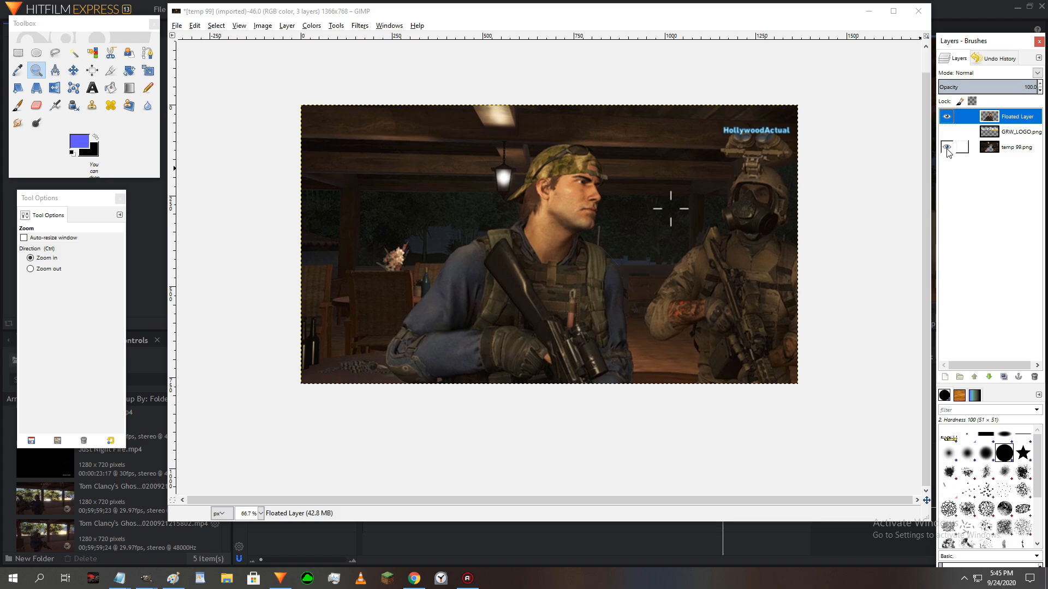
- Show the GRW_LOGO.png layer between the soldier cutout and the background, and check the whole composition
{"action": "left_click", "coordinate": [947, 133]}
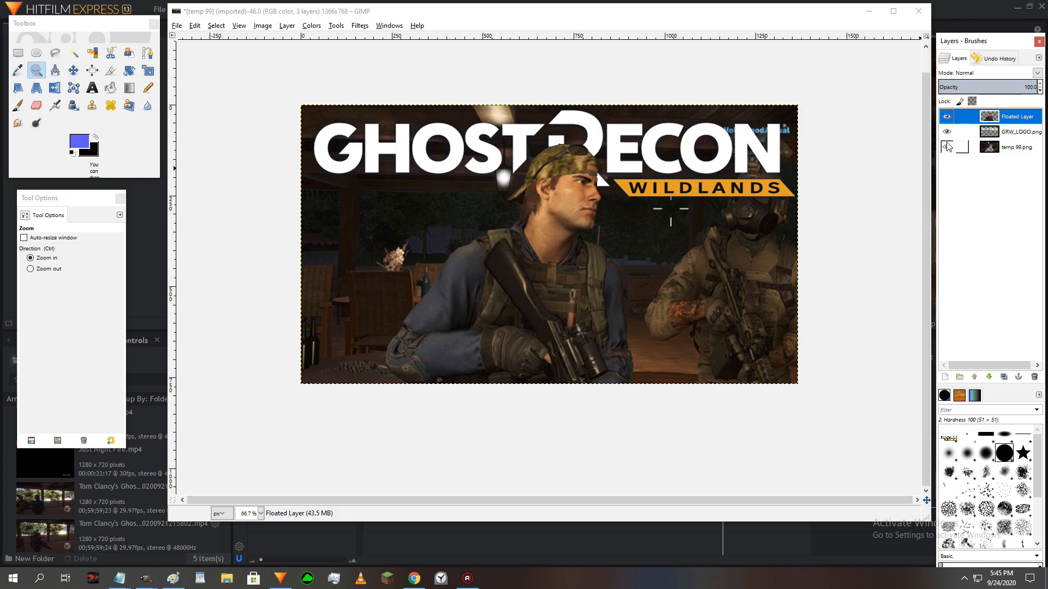
{"action": "left_click", "coordinate": [947, 146]}
{"action": "left_click", "coordinate": [463, 227], "text": "ctrl"}
{"action": "left_click", "coordinate": [462, 227], "text": "ctrl"}
{"action": "left_click", "coordinate": [463, 227], "text": "ctrl"}
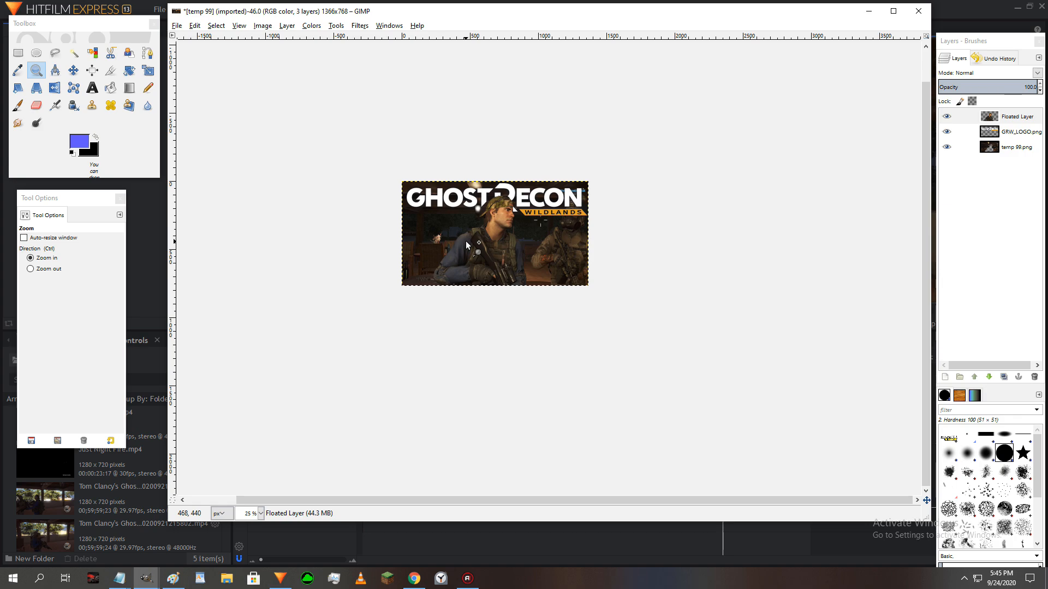
{"action": "left_click", "coordinate": [498, 238]}
{"action": "left_click", "coordinate": [498, 238]}
{"action": "left_click", "coordinate": [498, 238]}
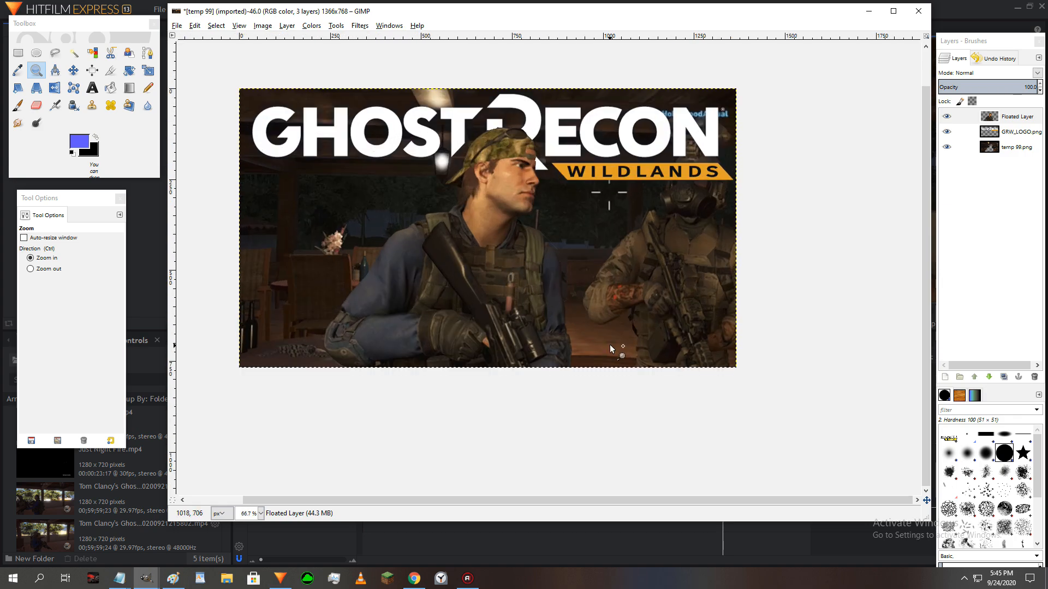
{"action": "left_click_drag", "start_coordinate": [767, 503], "coordinate": [683, 503]}
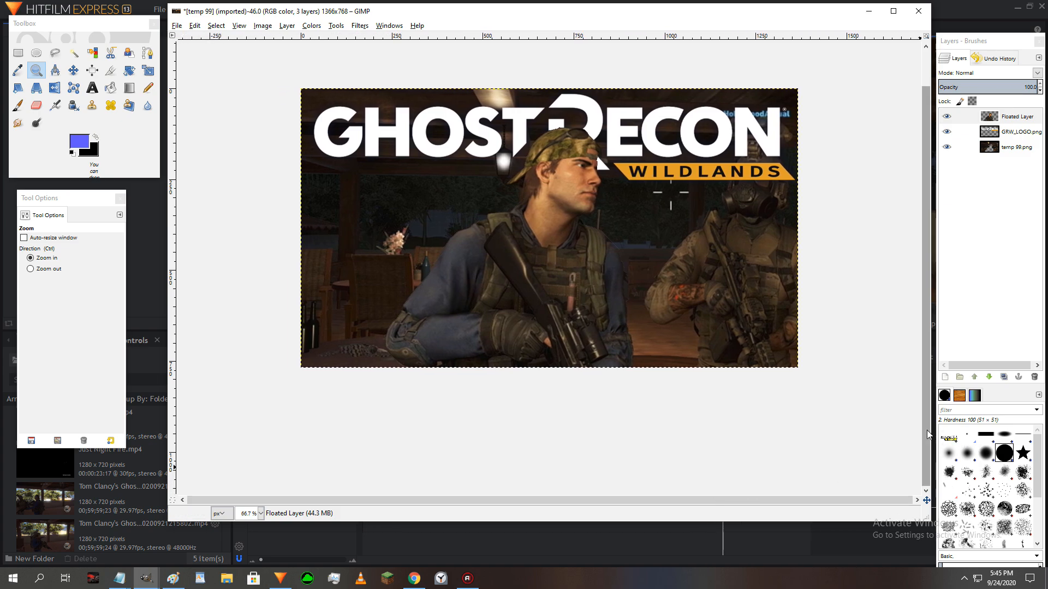
{"action": "left_click_drag", "start_coordinate": [927, 435], "coordinate": [926, 383]}
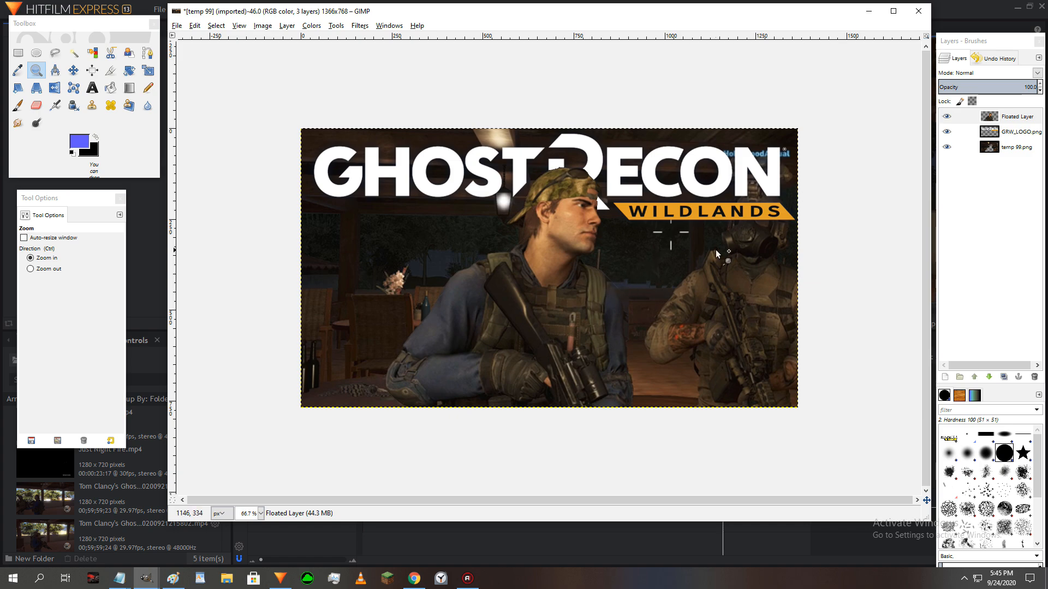
- Toggle the Floated Layer's visibility to compare the logo with and without the soldier cutout in front of it
{"action": "left_click", "coordinate": [950, 121]}
{"action": "left_click", "coordinate": [949, 121]}
{"action": "left_click", "coordinate": [950, 121]}
{"action": "left_click", "coordinate": [949, 121]}
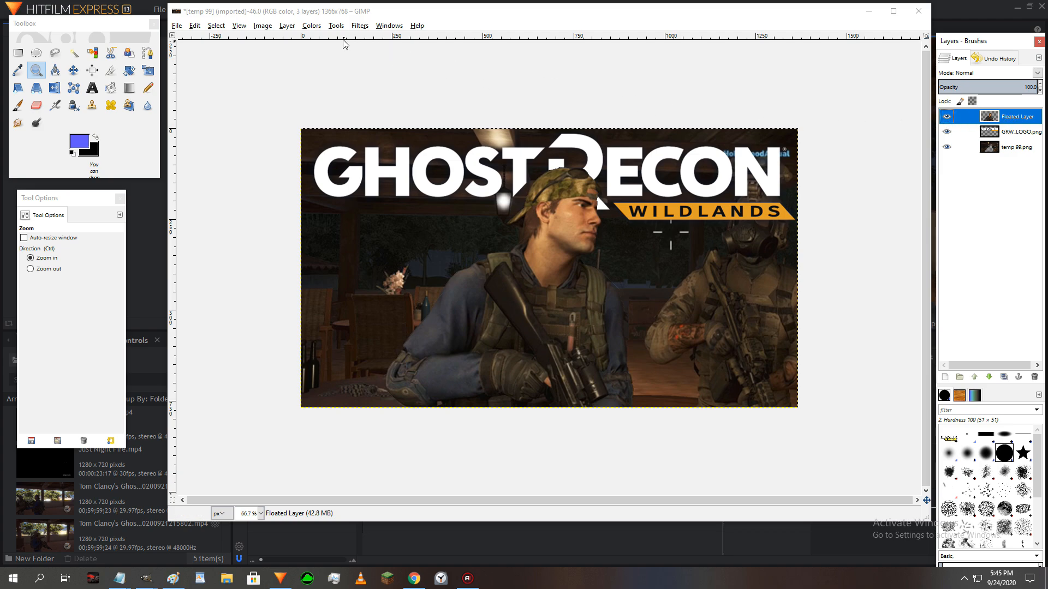
- Apply Brightness-Contrast to the soldier's Floated Layer with brightness 44 and contrast 31
{"action": "left_click", "coordinate": [309, 27]}
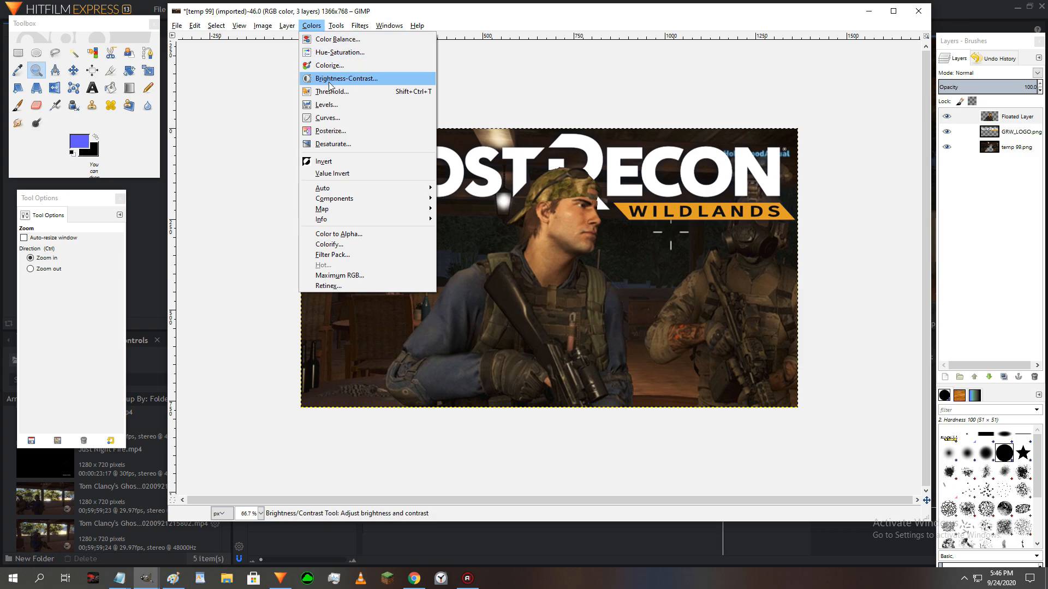
{"action": "left_click", "coordinate": [343, 83]}
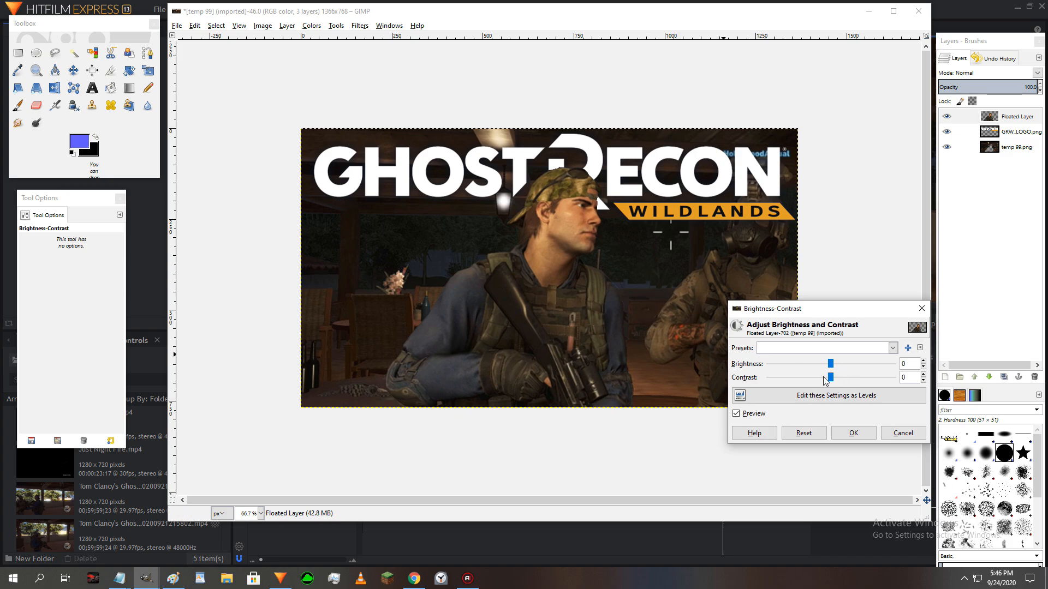
{"action": "left_click_drag", "start_coordinate": [831, 364], "coordinate": [854, 368]}
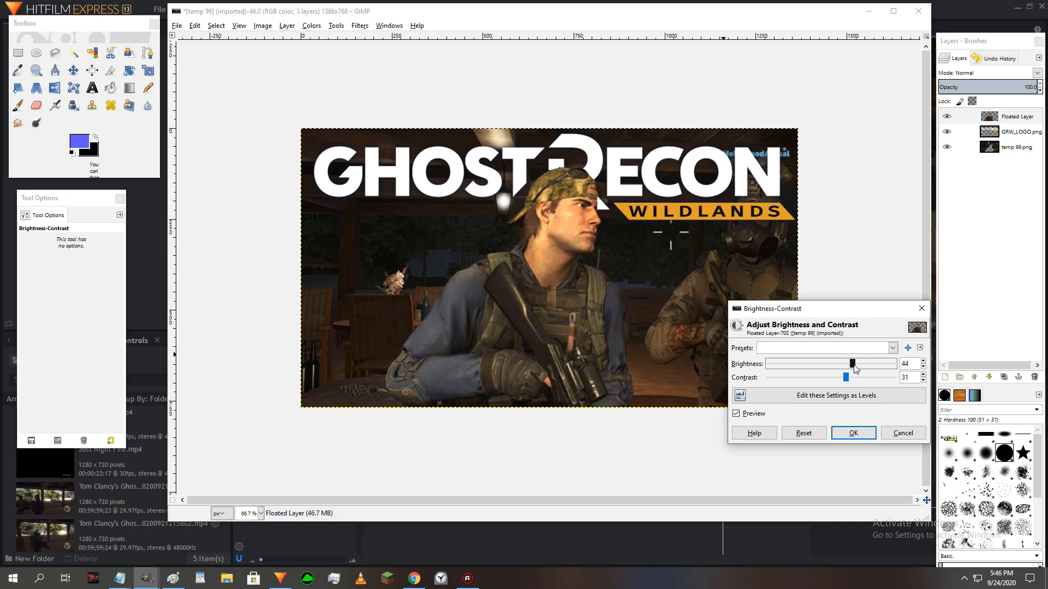
{"action": "left_click", "coordinate": [854, 434]}
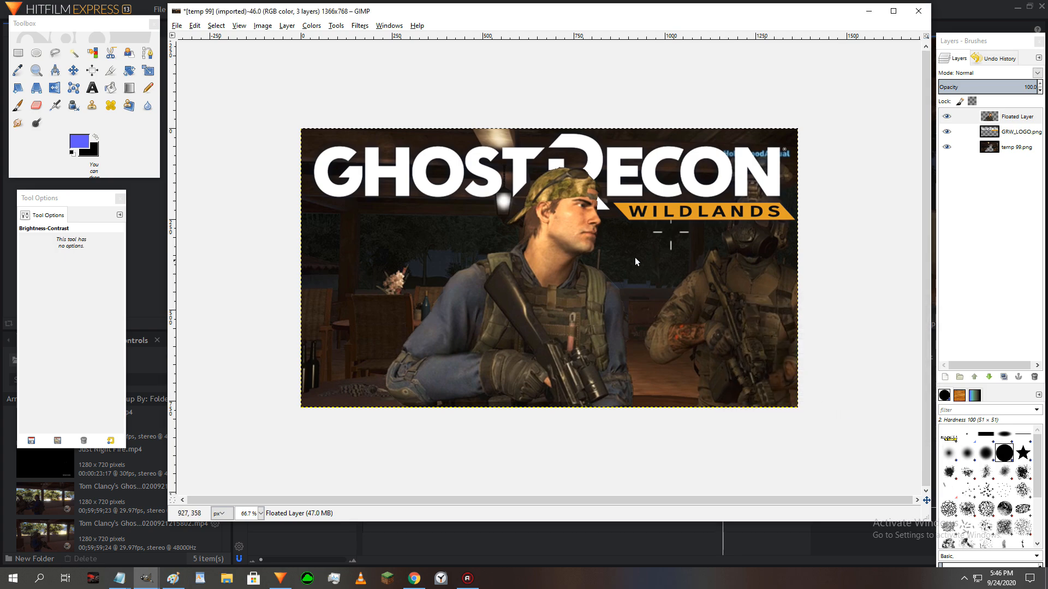
- Apply Hue-Saturation to the soldier's Floated Layer with the master saturation set to 27
{"action": "left_click", "coordinate": [321, 27]}
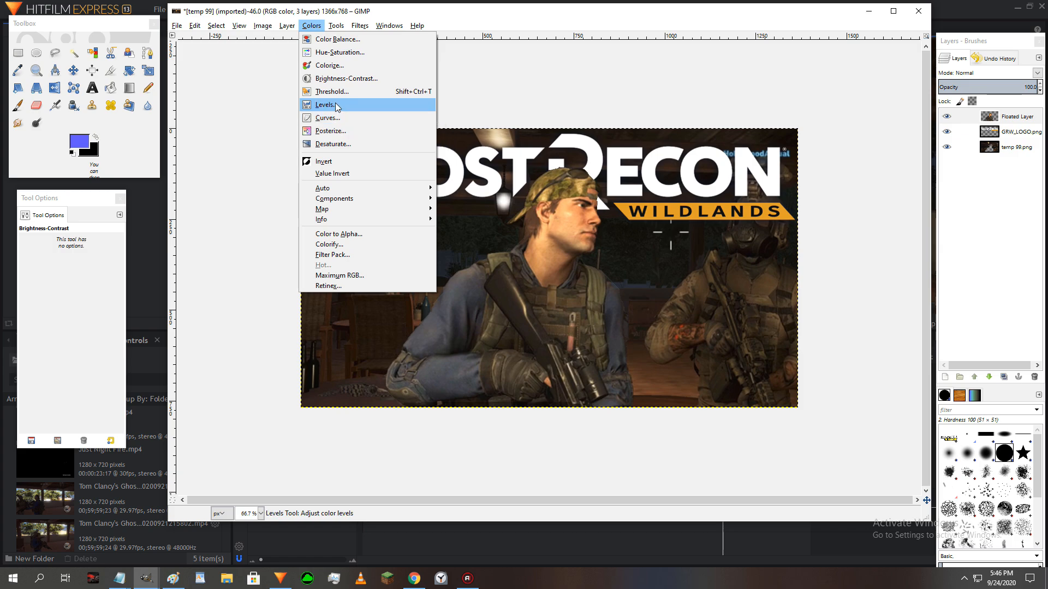
{"action": "left_click", "coordinate": [339, 51]}
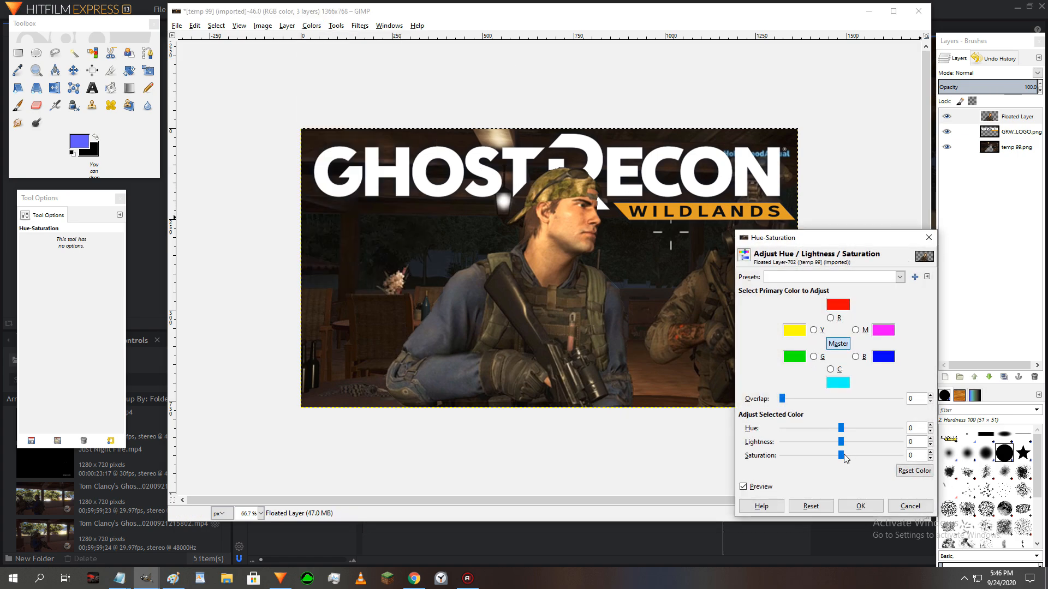
{"action": "mouse_move", "coordinate": [840, 456]}
{"action": "left_mouse_down"}
{"action": "mouse_move", "coordinate": [859, 461]}
{"action": "mouse_move", "coordinate": [839, 442]}
{"action": "mouse_move", "coordinate": [824, 446]}
{"action": "mouse_move", "coordinate": [841, 449]}
{"action": "left_mouse_up"}
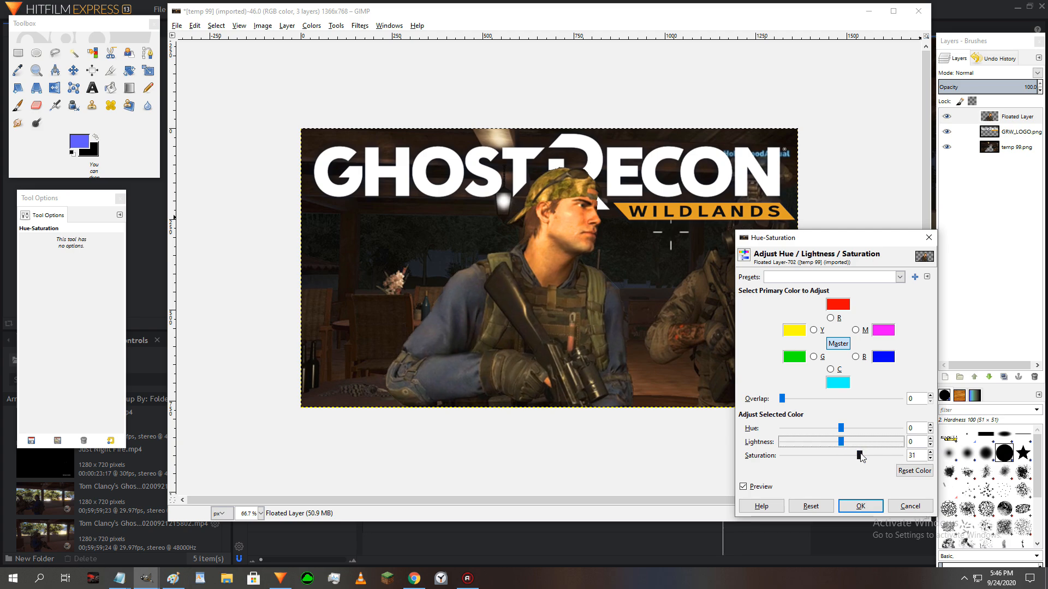
{"action": "left_click", "coordinate": [861, 457]}
{"action": "left_click_drag", "start_coordinate": [860, 457], "coordinate": [858, 458]}
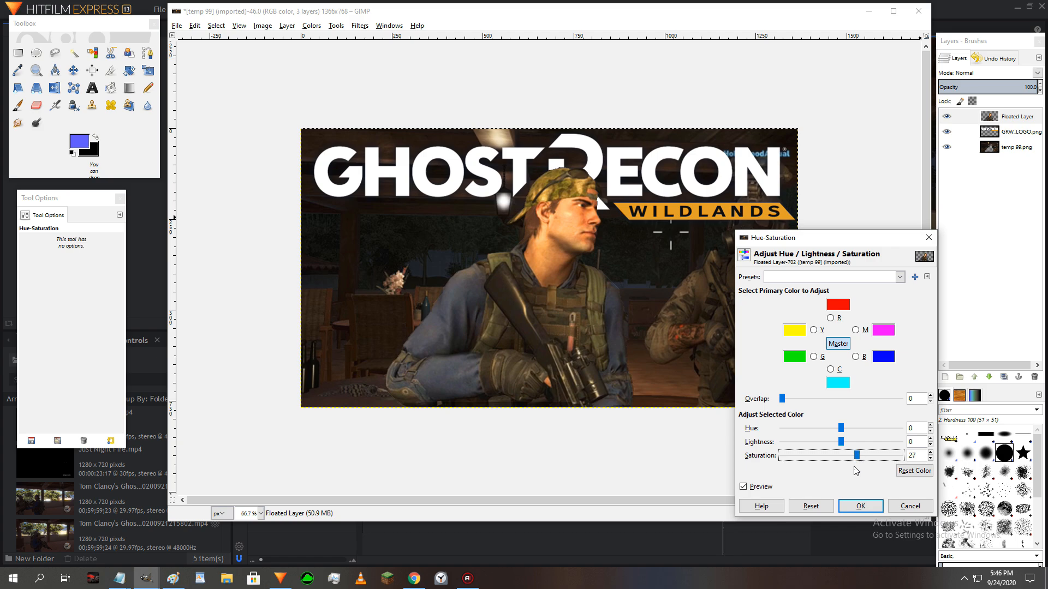
{"action": "left_click", "coordinate": [845, 507]}
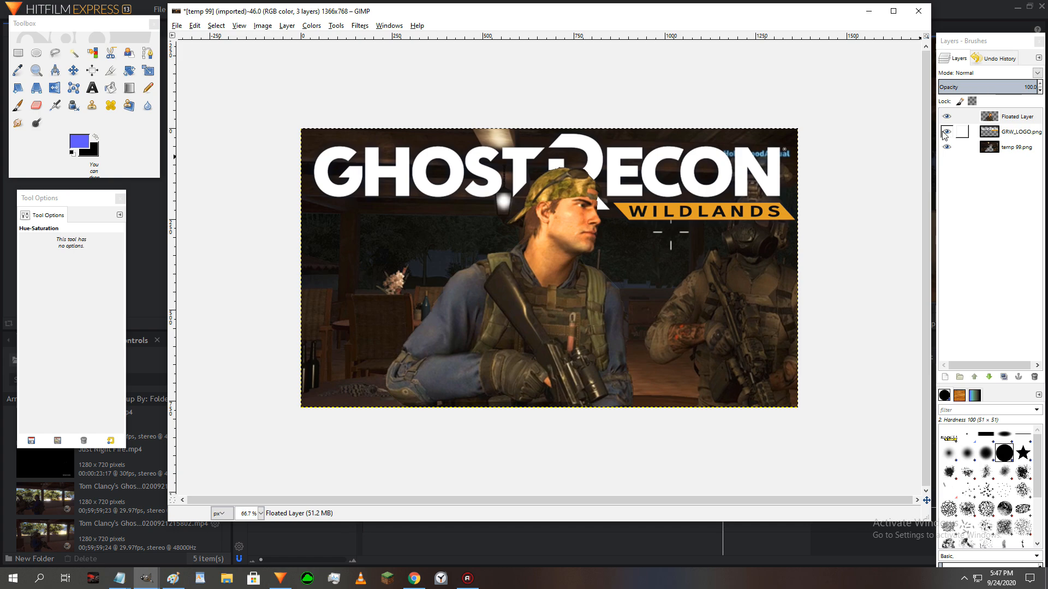
- Toggle the temp 99.png layer's visibility repeatedly to check the color-adjusted soldier and logo against transparency
{"action": "left_click", "coordinate": [947, 147]}
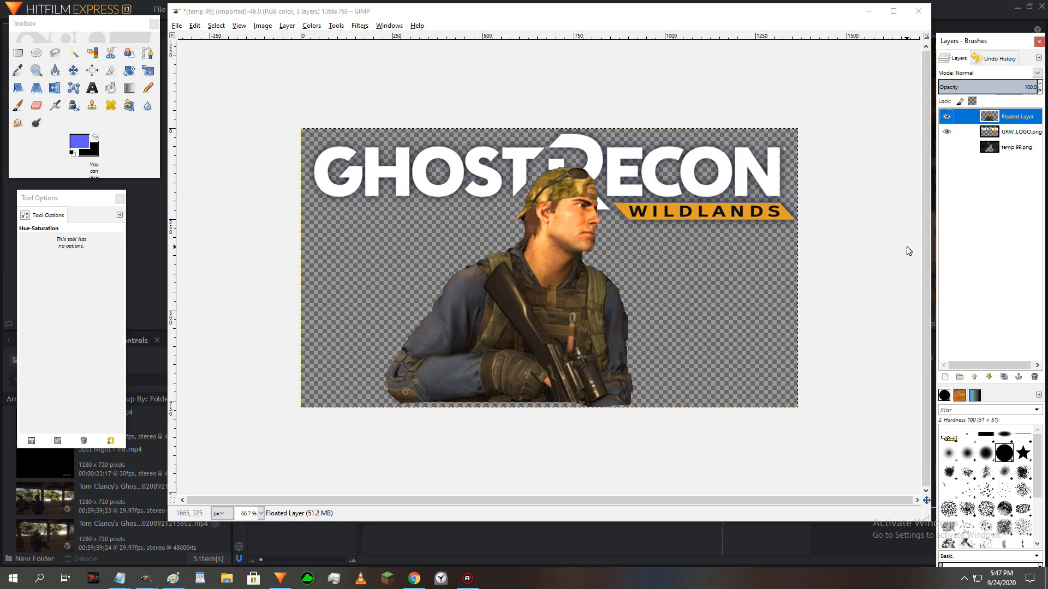
{"action": "left_click", "coordinate": [946, 147]}
{"action": "left_click", "coordinate": [946, 147]}
{"action": "left_click", "coordinate": [946, 147]}
{"action": "left_click", "coordinate": [946, 148]}
{"action": "left_click", "coordinate": [946, 147]}
{"action": "left_click", "coordinate": [946, 147]}
{"action": "left_click", "coordinate": [946, 147]}
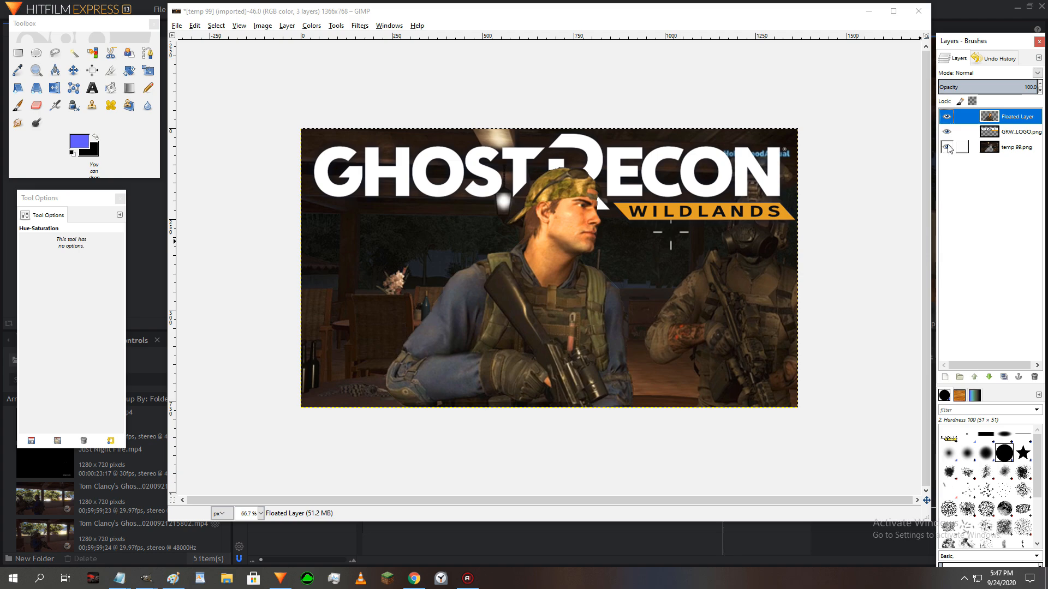
- Hide the temp 99.png layer and add a white, image-sized layer directly below GRW_LOGO.png
{"action": "left_click", "coordinate": [947, 147]}
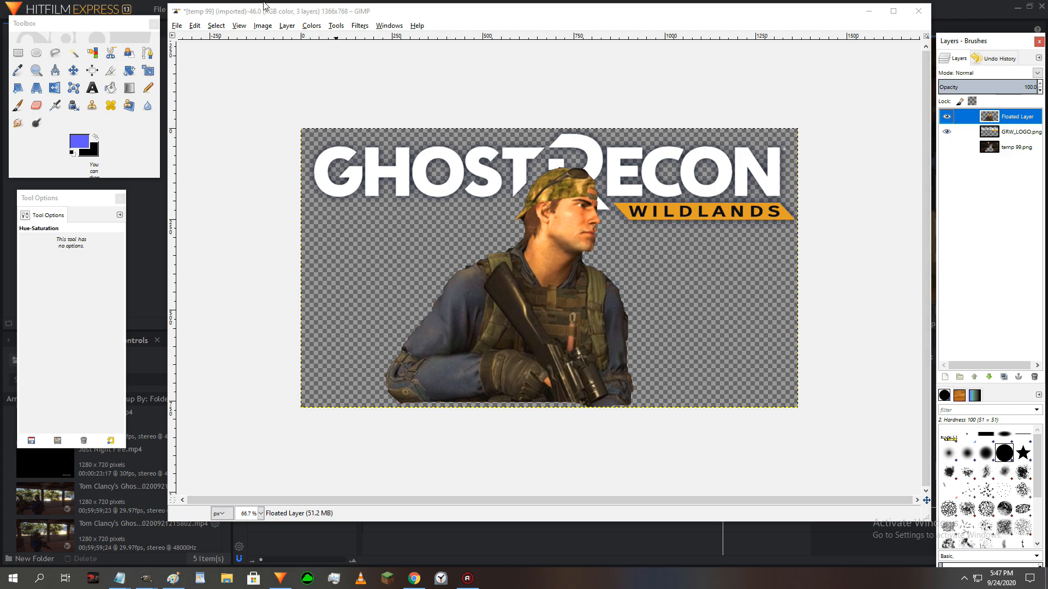
{"action": "left_click", "coordinate": [287, 26]}
{"action": "left_click", "coordinate": [295, 37]}
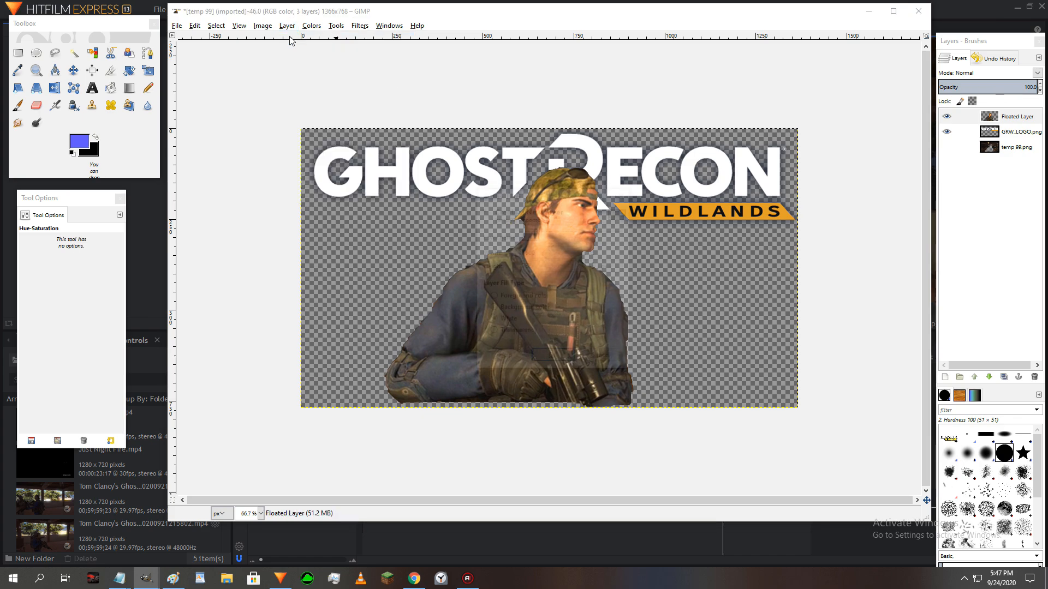
{"action": "left_click", "coordinate": [547, 359]}
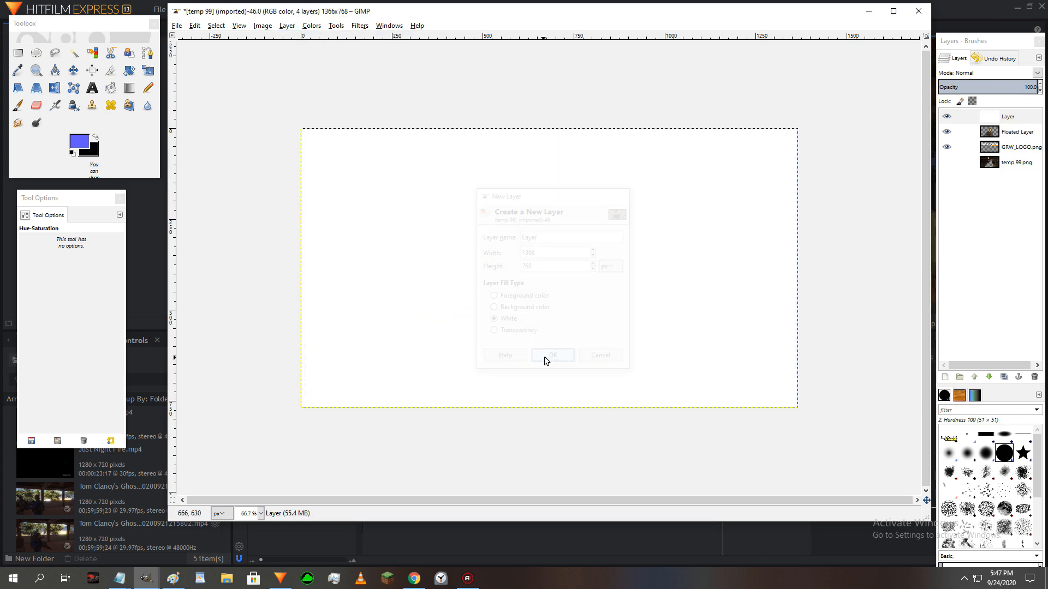
{"action": "left_click_drag", "start_coordinate": [999, 118], "coordinate": [994, 159]}
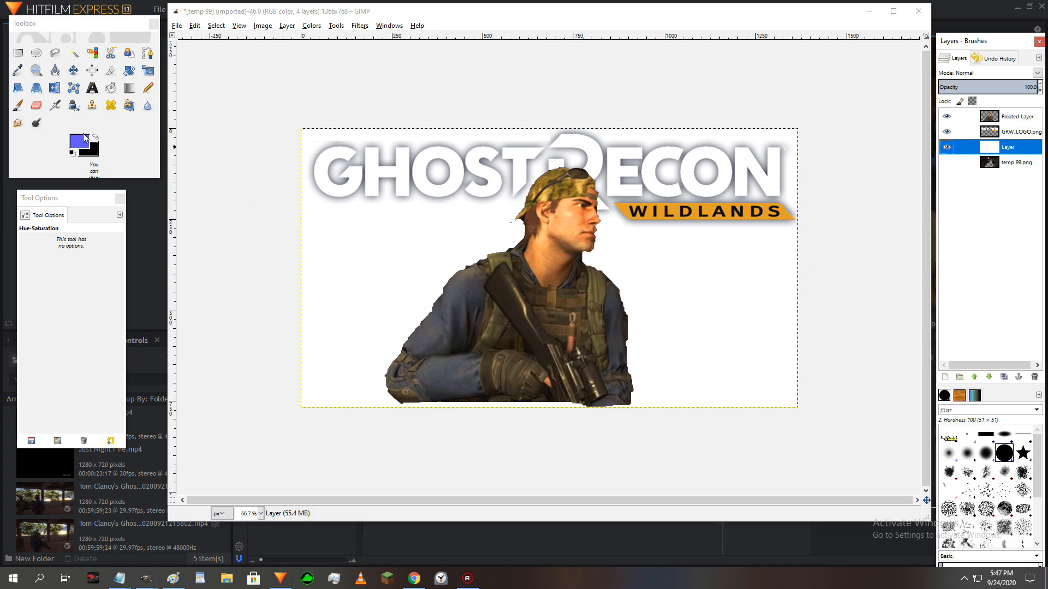
- Paint the gap beneath the soldier black with a 78.94 px Pencil on the white layer, and move that layer above GRW_LOGO.png
{"action": "left_click", "coordinate": [148, 88]}
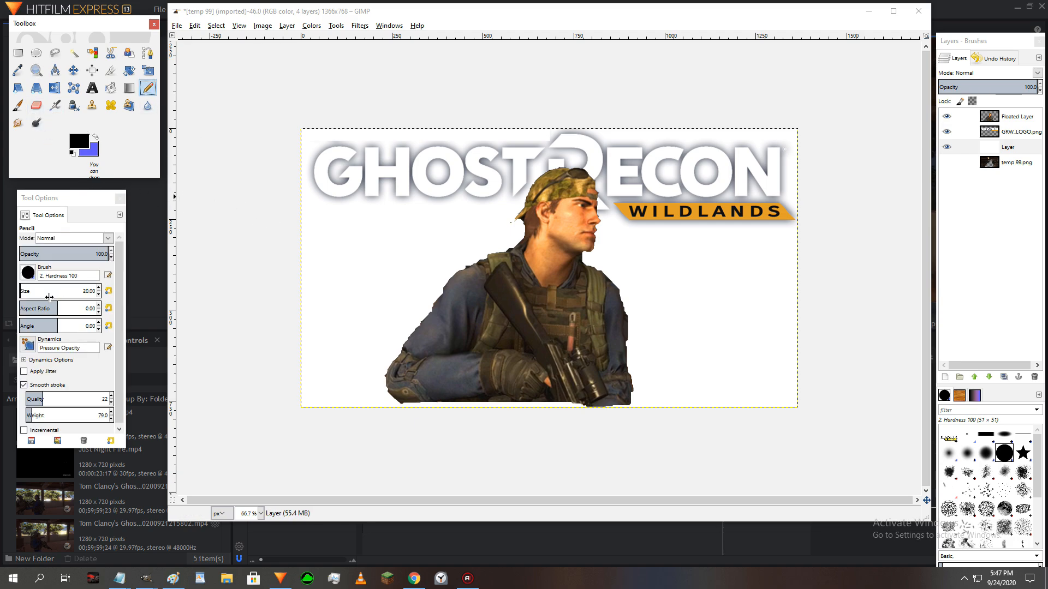
{"action": "left_click", "coordinate": [24, 289]}
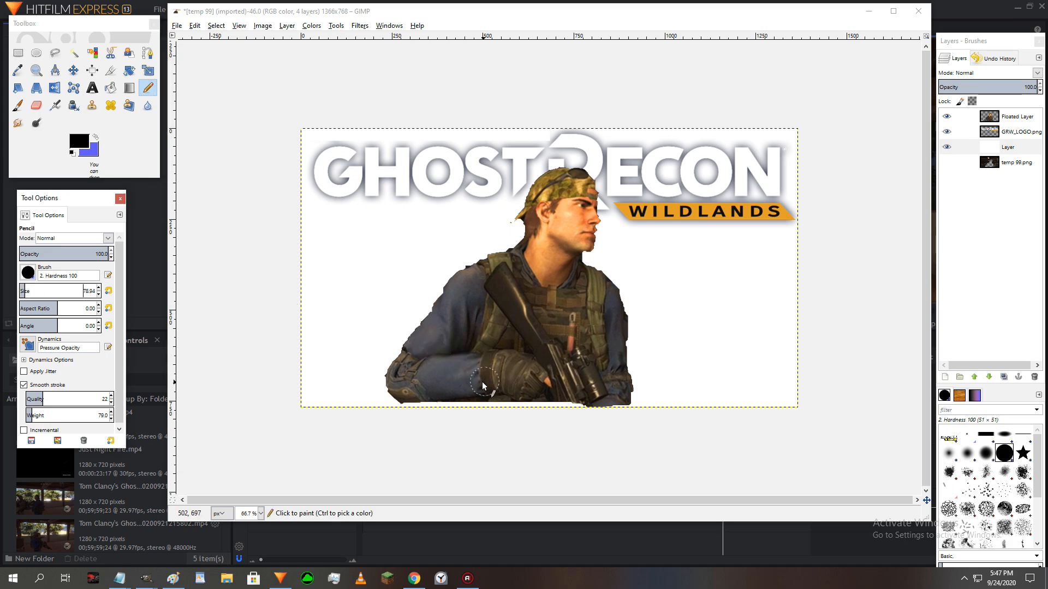
{"action": "mouse_move", "coordinate": [475, 402]}
{"action": "left_mouse_down"}
{"action": "mouse_move", "coordinate": [409, 409]}
{"action": "mouse_move", "coordinate": [619, 408]}
{"action": "left_mouse_up"}
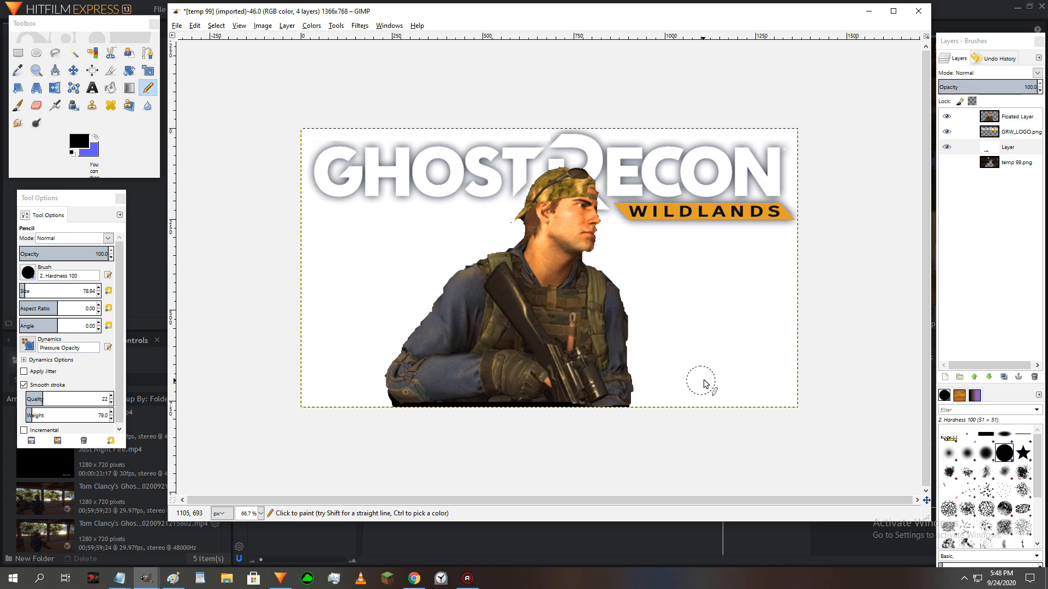
{"action": "left_click_drag", "start_coordinate": [1004, 147], "coordinate": [1005, 131]}
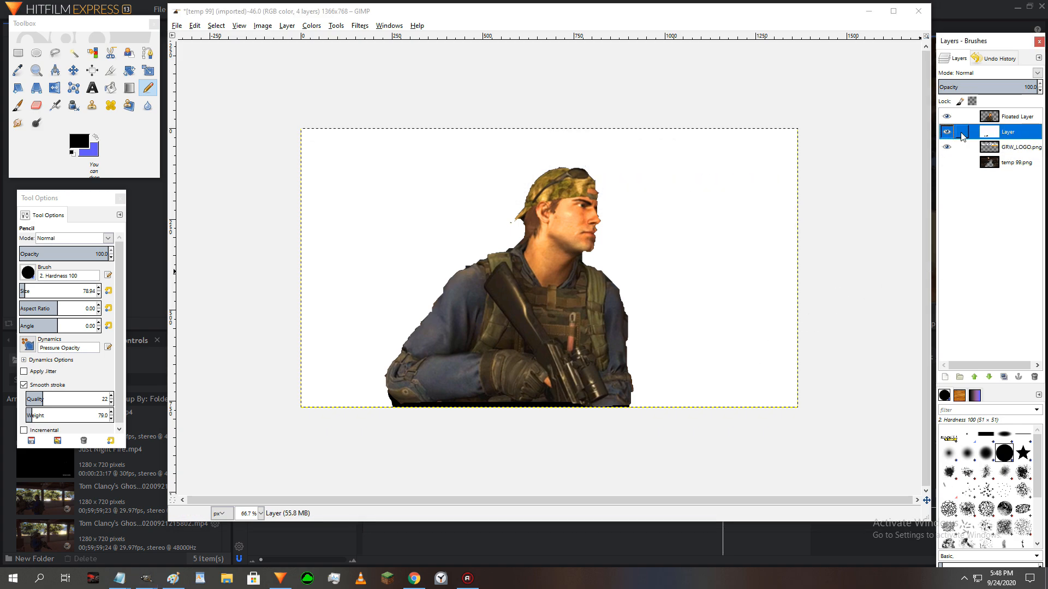
- Try merging the soldier's Floated Layer down into the white painted layer, and undo the merge
{"action": "left_click", "coordinate": [1016, 115]}
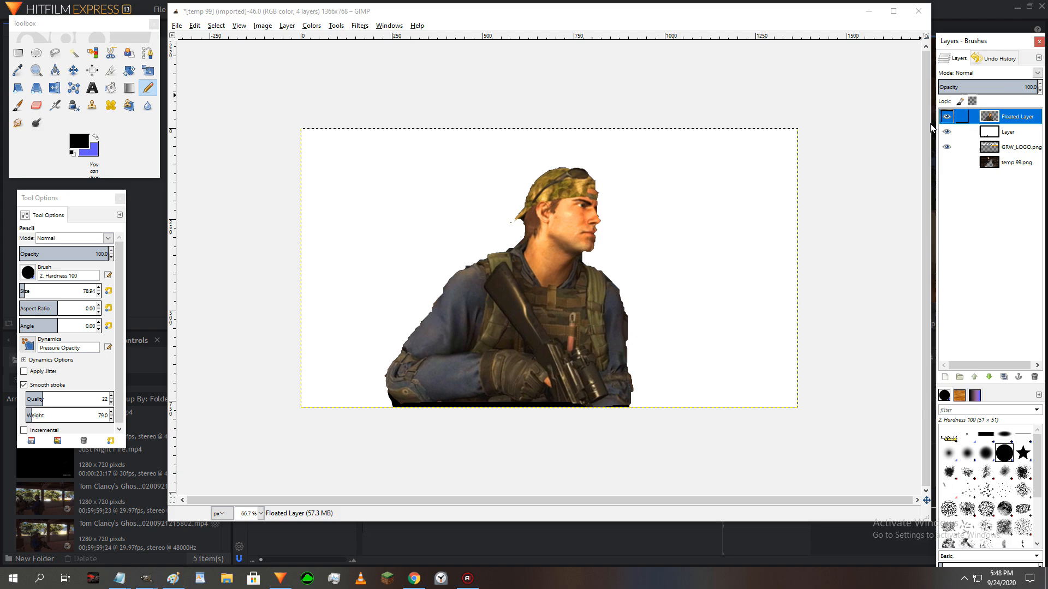
{"action": "left_click", "coordinate": [312, 25]}
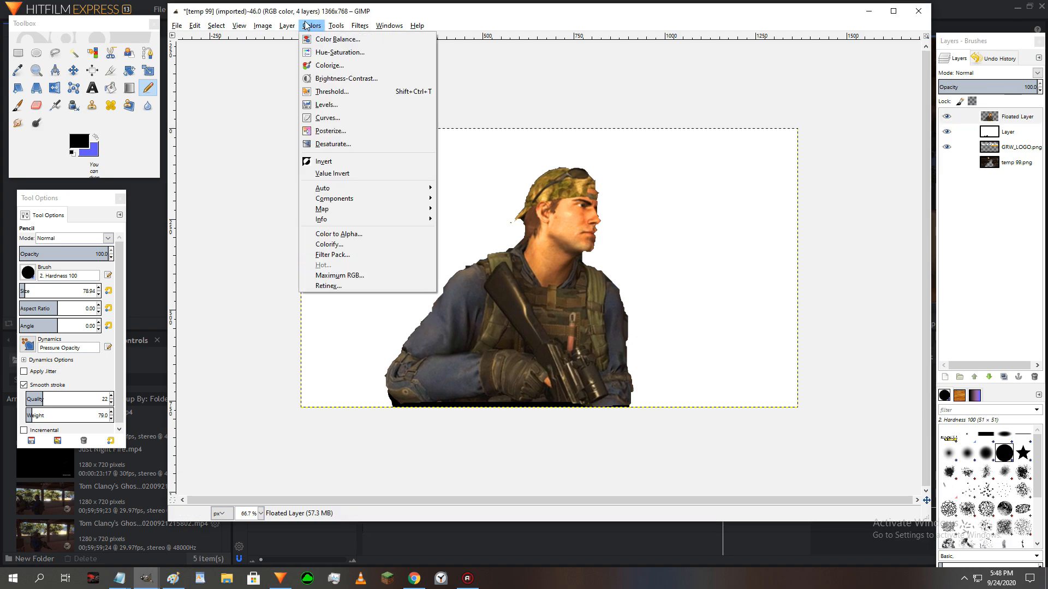
{"action": "mouse_move", "coordinate": [287, 26]}
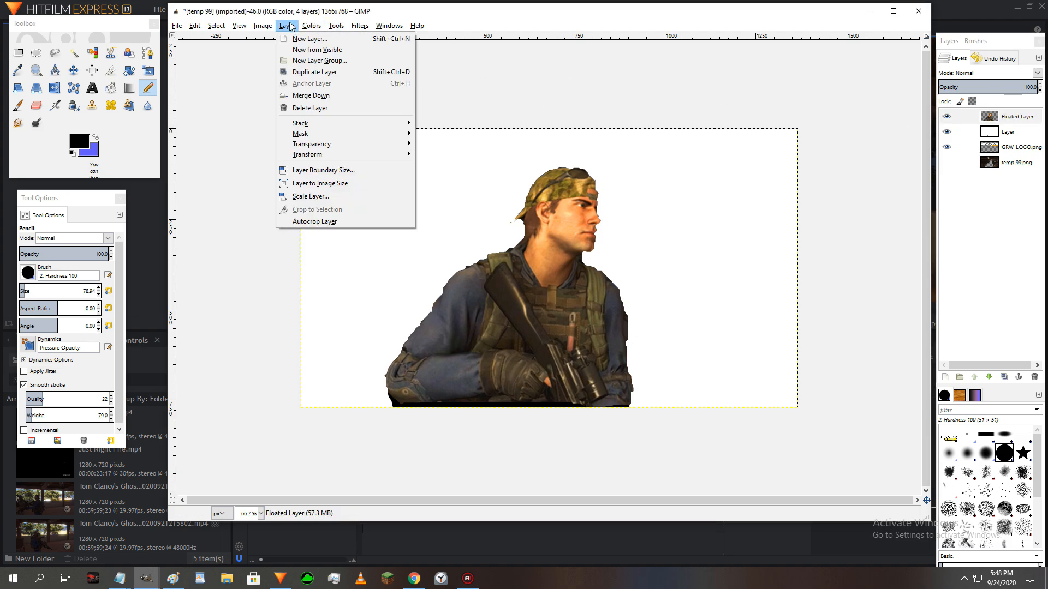
{"action": "left_click", "coordinate": [305, 95]}
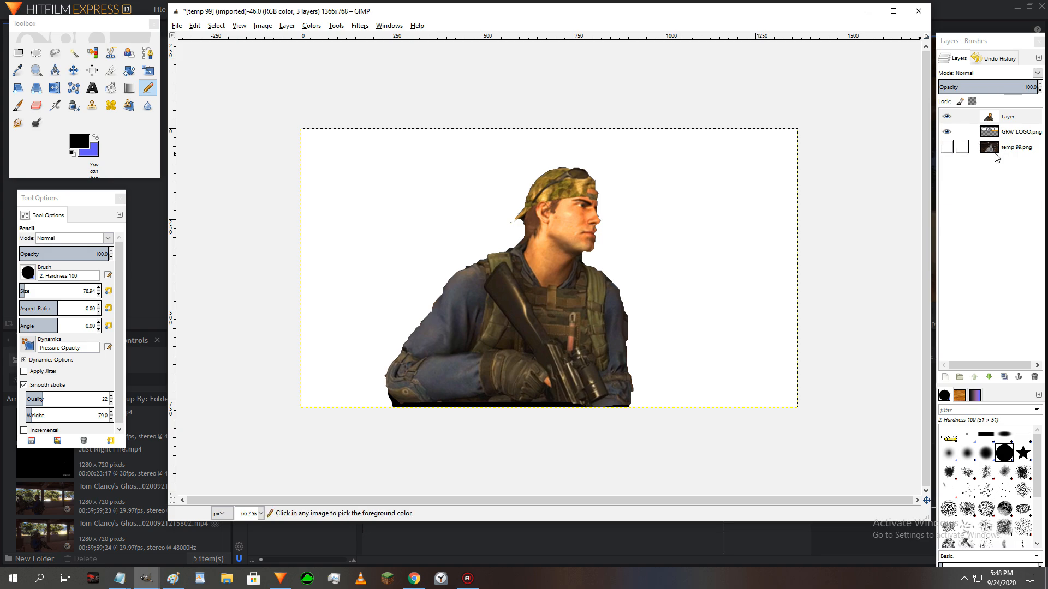
{"action": "key", "text": "ctrl+z"}
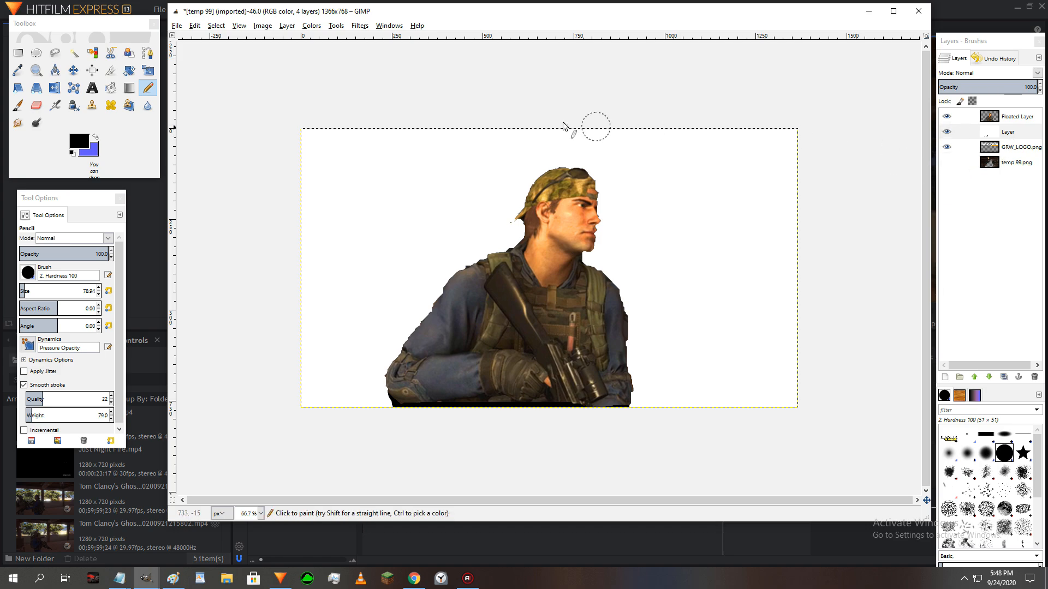
{"action": "left_click", "coordinate": [312, 25]}
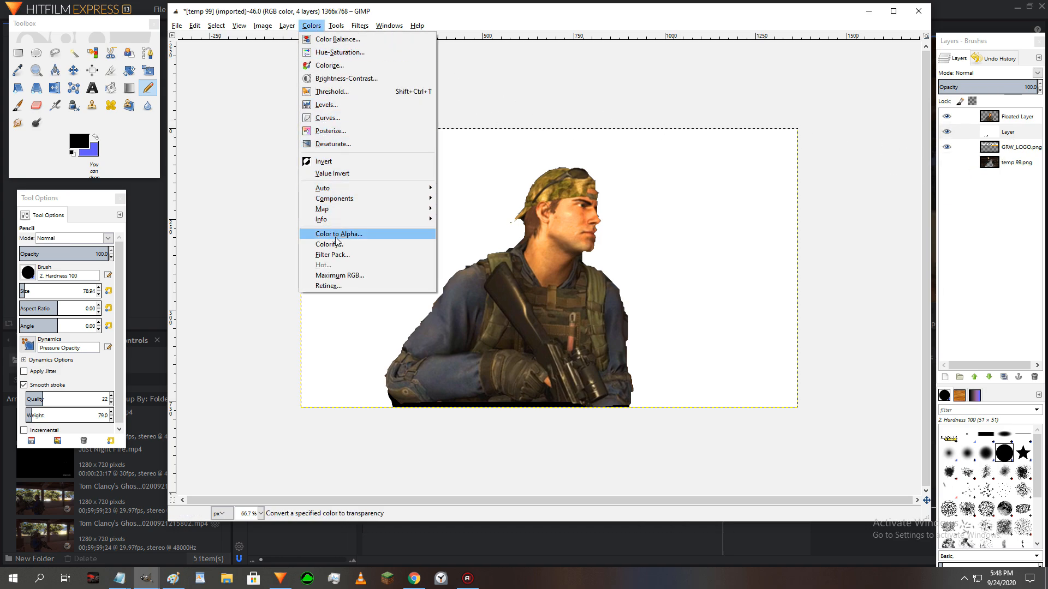
{"action": "mouse_move", "coordinate": [355, 200]}
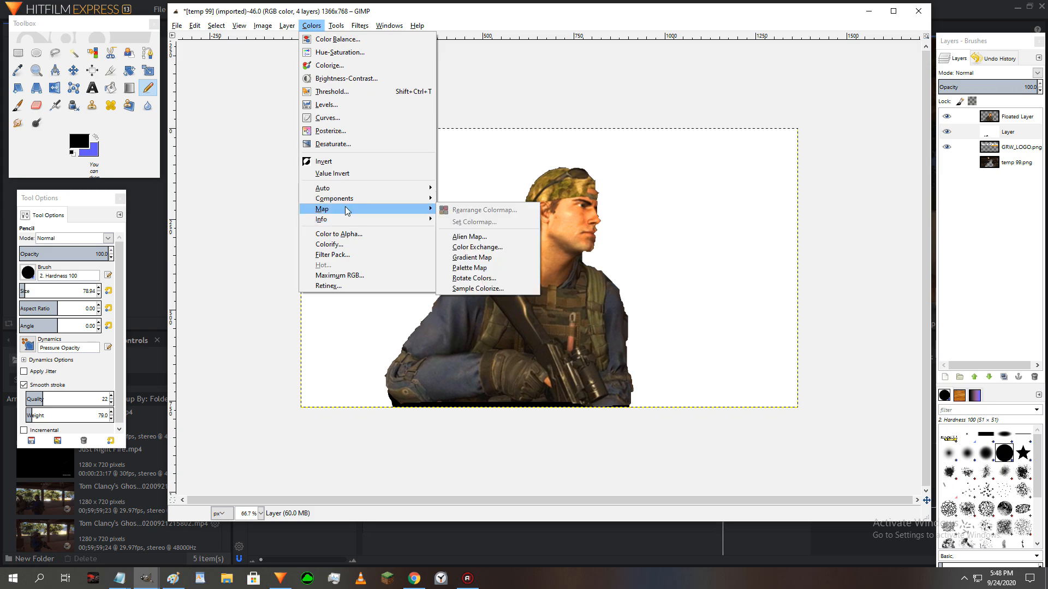
{"action": "mouse_move", "coordinate": [295, 28]}
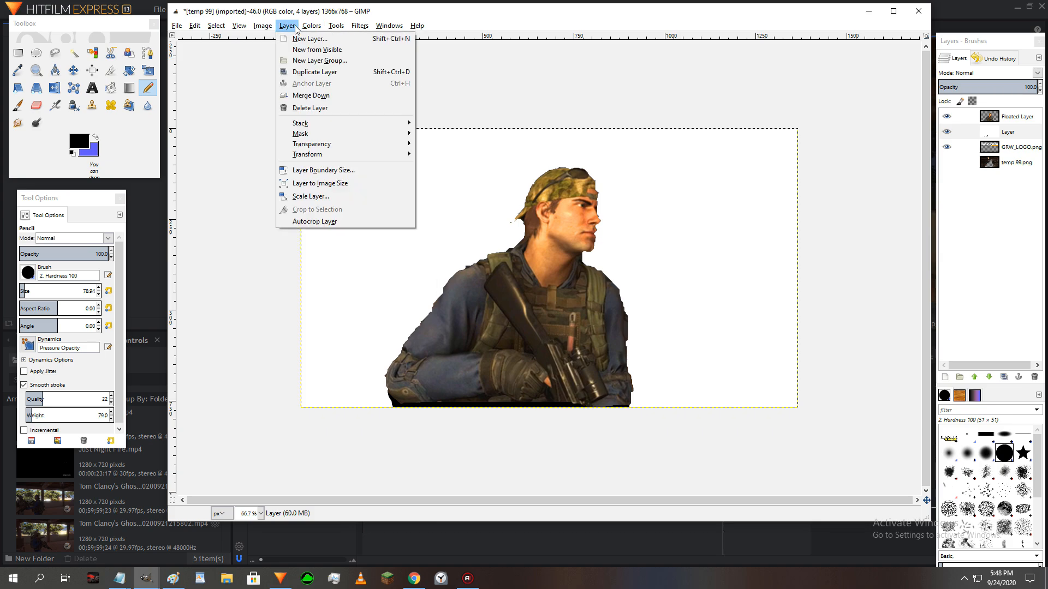
{"action": "mouse_move", "coordinate": [330, 144]}
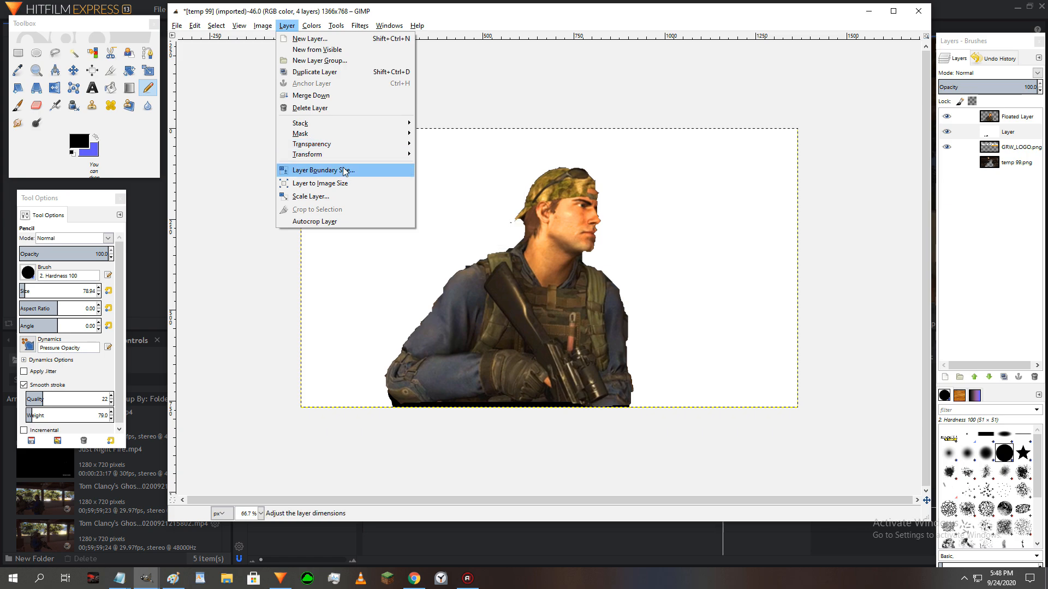
{"action": "mouse_move", "coordinate": [372, 148]}
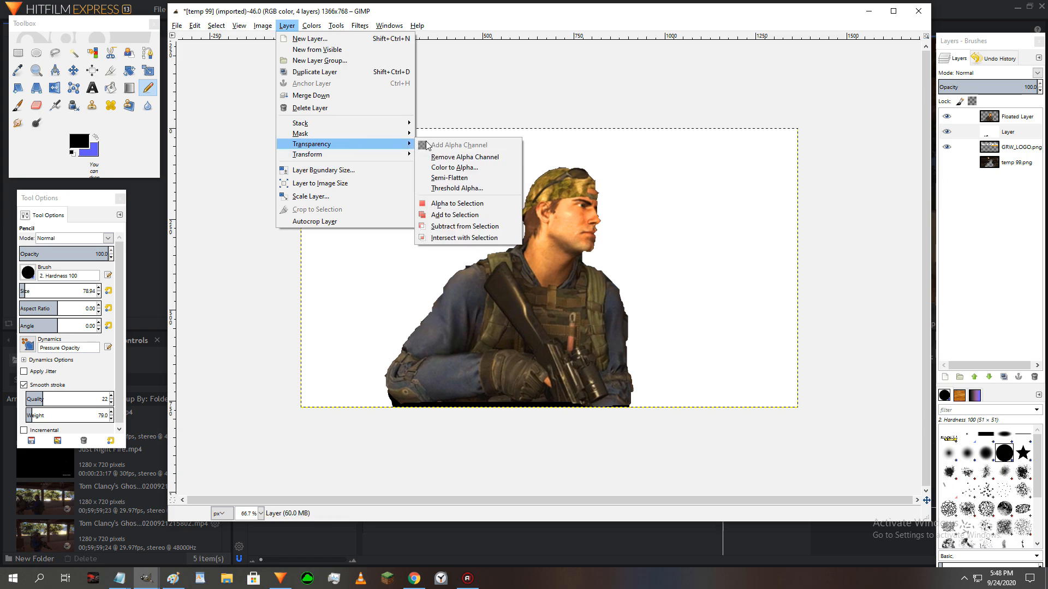
{"action": "left_click", "coordinate": [291, 27]}
- Fuzzy-select the white area around the soldier, delete it from the painted layer, and clear the selection
{"action": "left_click", "coordinate": [77, 50]}
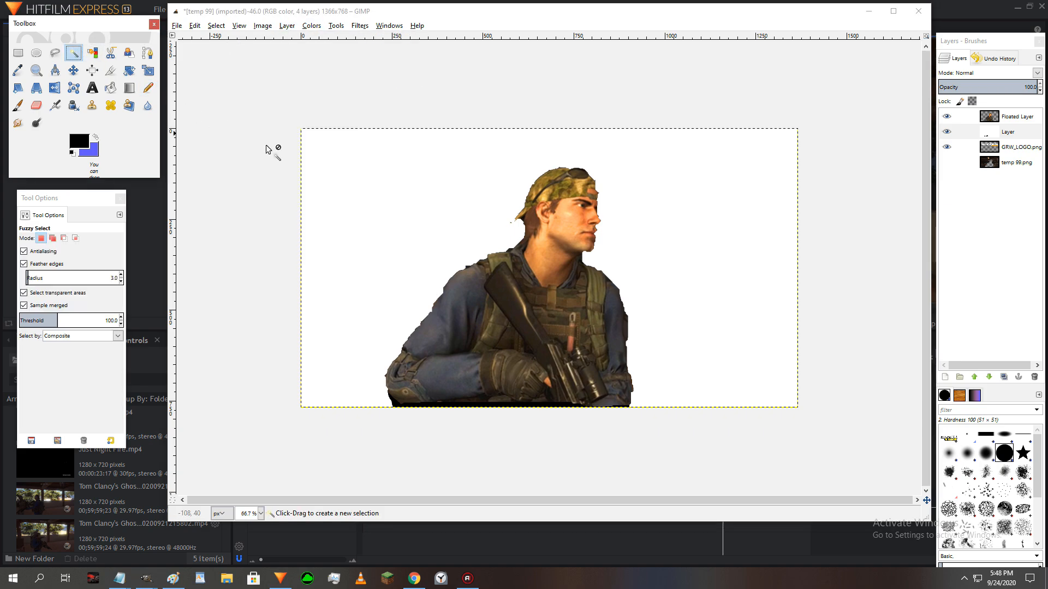
{"action": "left_click", "coordinate": [373, 195]}
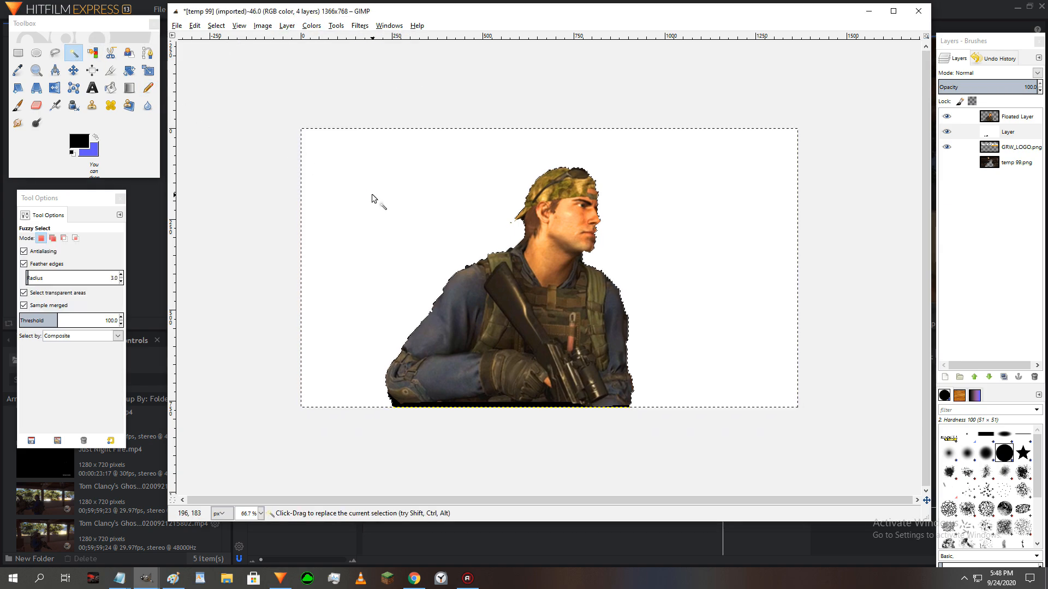
{"action": "key", "text": "Delete"}
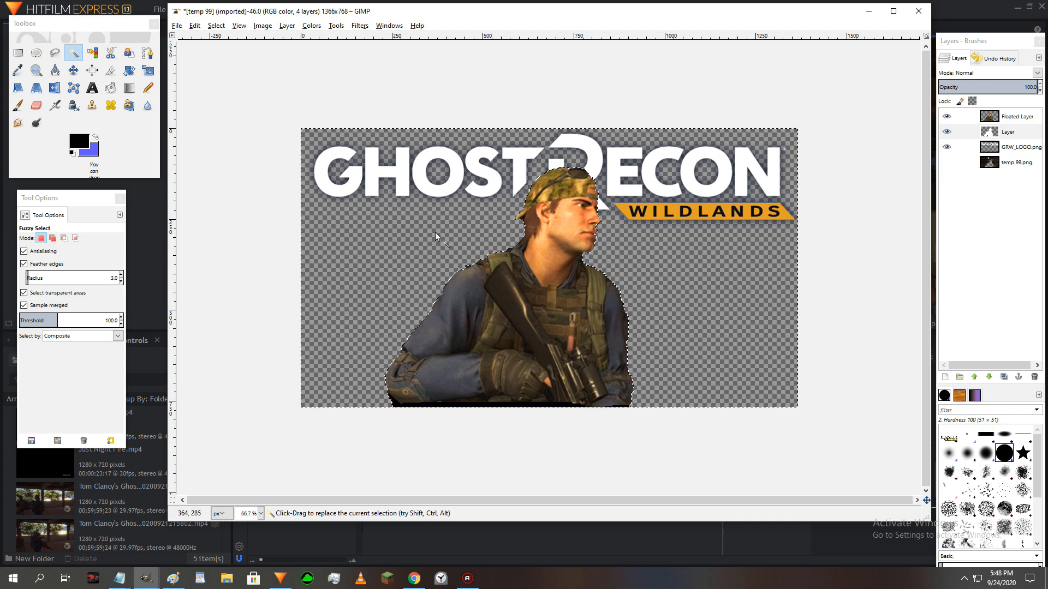
{"action": "left_click", "coordinate": [19, 53]}
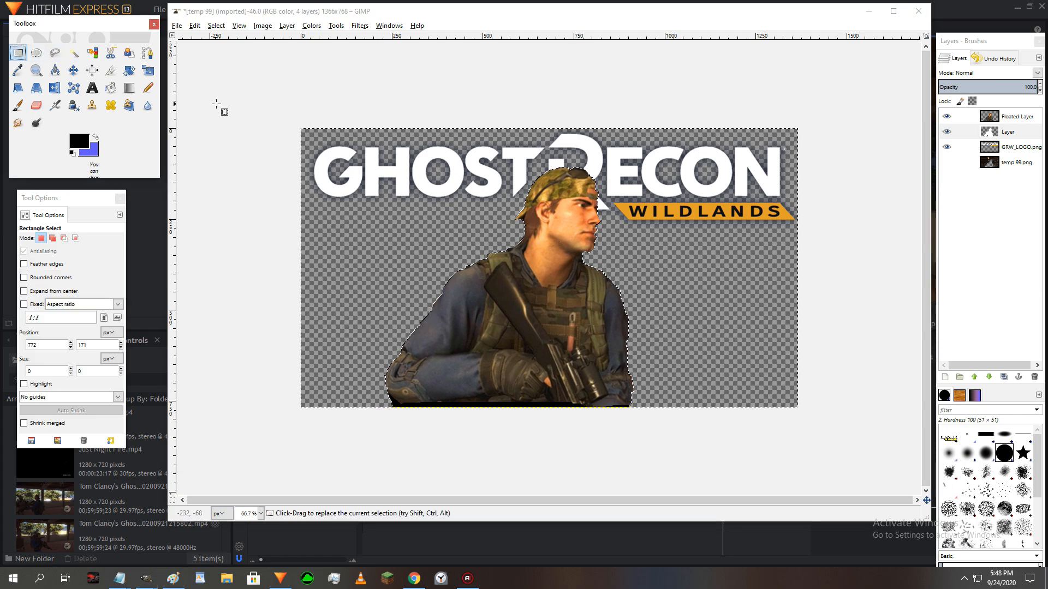
{"action": "left_click", "coordinate": [245, 108]}
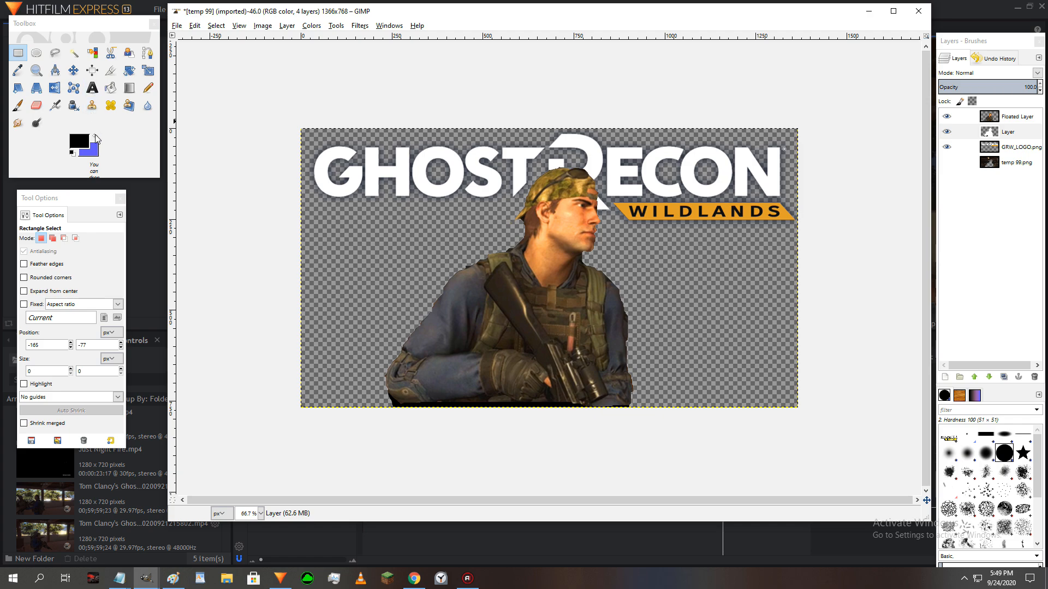
- Set the foreground color to yellow (ffff00)
{"action": "left_click", "coordinate": [96, 138]}
{"action": "left_click", "coordinate": [79, 141]}
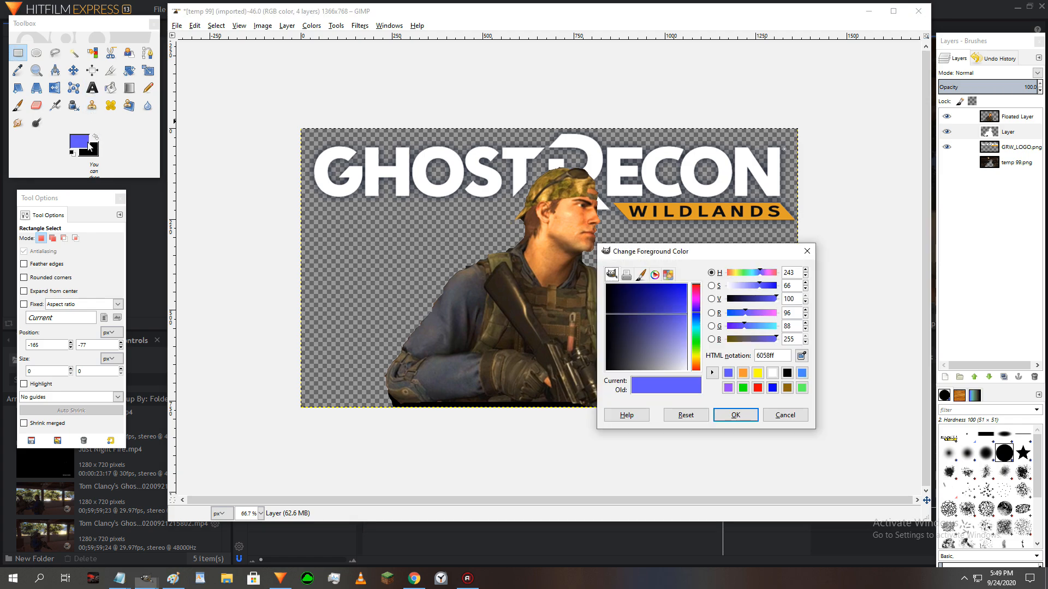
{"action": "left_click", "coordinate": [759, 372]}
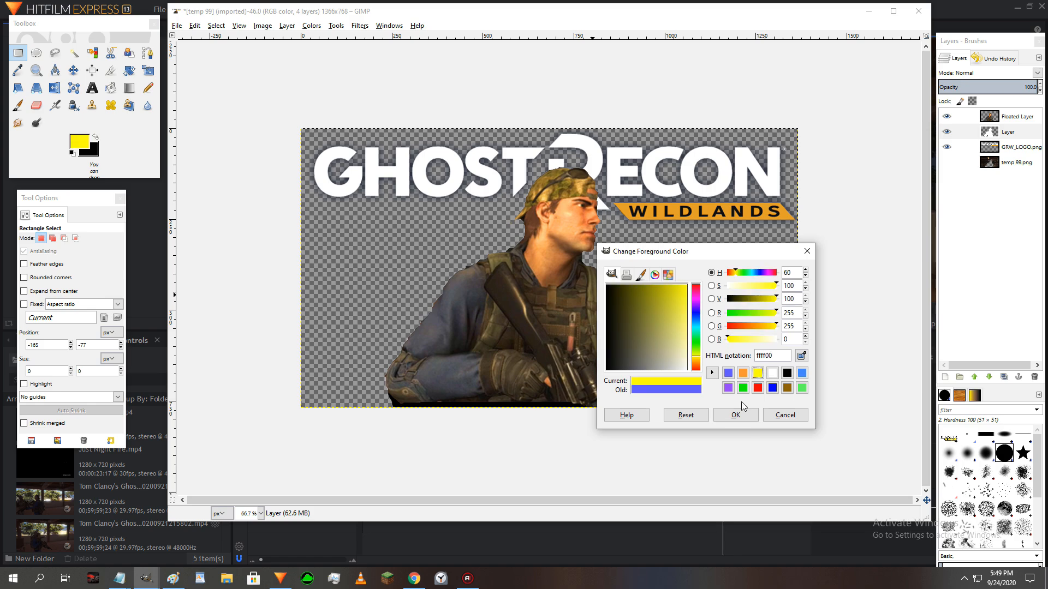
{"action": "left_click", "coordinate": [735, 414]}
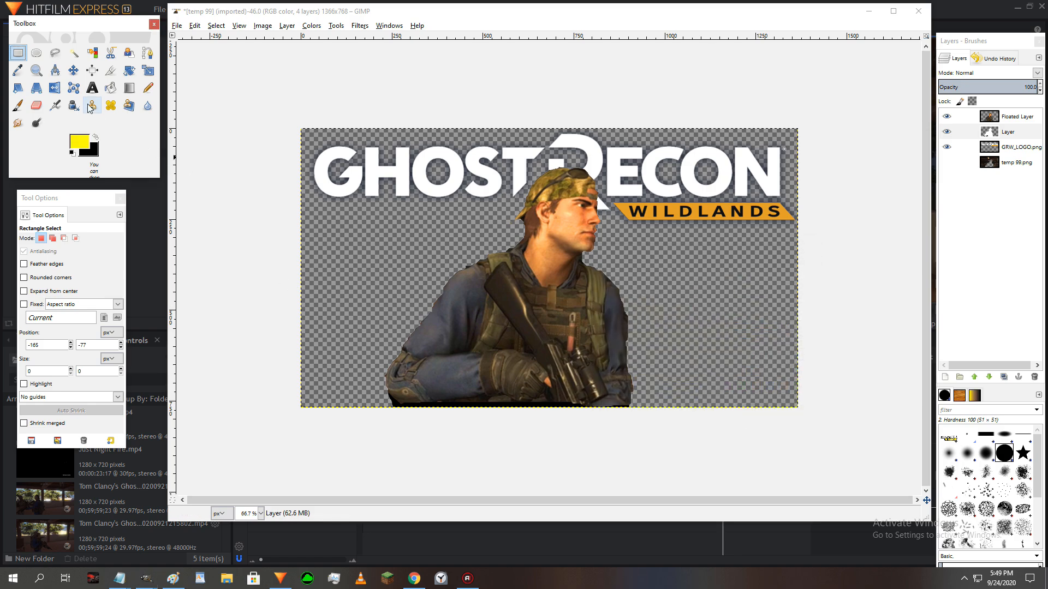
- Create a text box about 1302 × 204 px across the lower part of the image, reading "THIS IS A THUMB"
{"action": "key", "text": "t"}
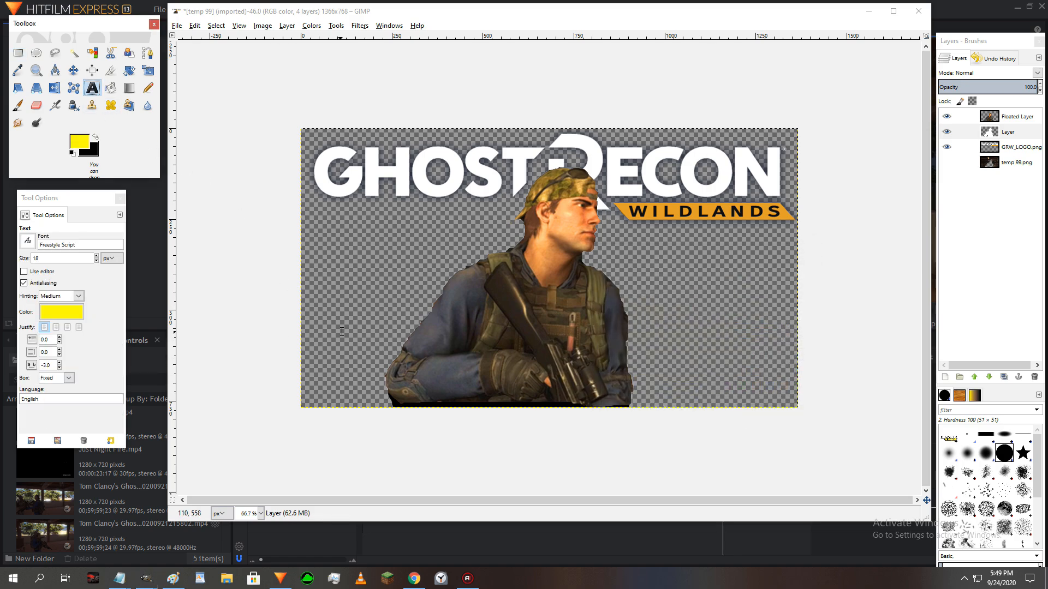
{"action": "left_click_drag", "start_coordinate": [317, 326], "coordinate": [791, 401]}
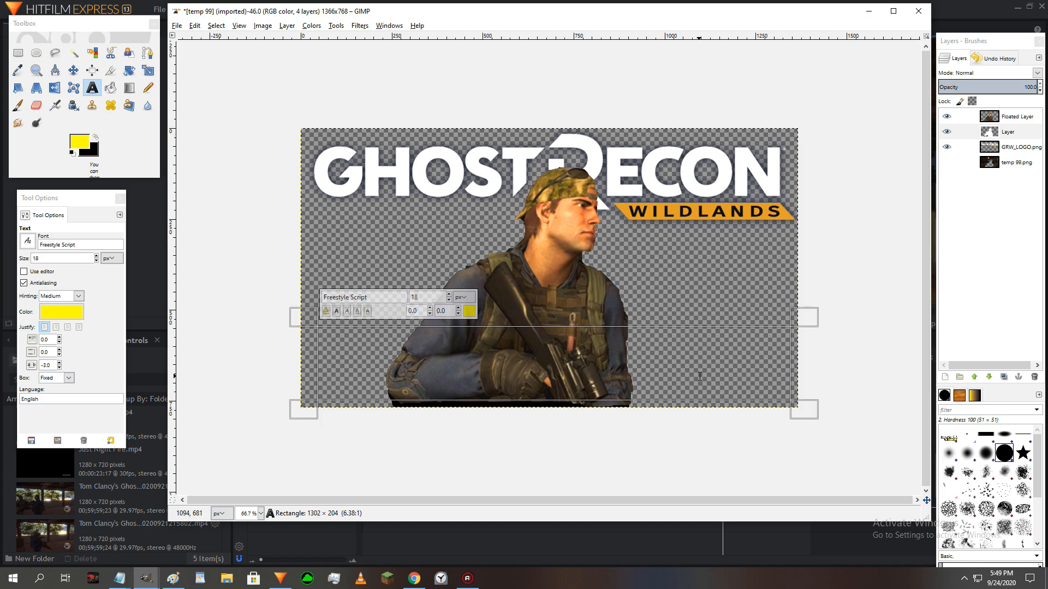
{"action": "type", "text": "THI"}
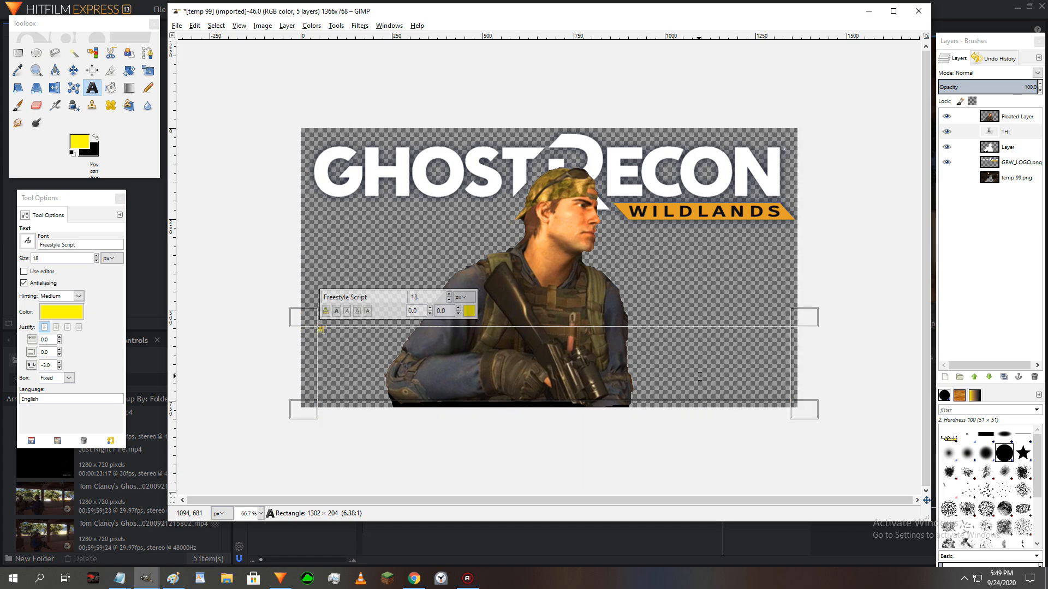
{"action": "key", "text": "BackSpace"}
{"action": "key", "text": "BackSpace"}
{"action": "key", "text": "BackSpace"}
{"action": "key", "text": "BackSpace"}
{"action": "key", "text": "BackSpace"}
{"action": "type", "text": "B"}
- Set the entire THIS IS A THUMB text to 150 px in the Impact Condensed font
{"action": "key", "text": "ctrl+a"}
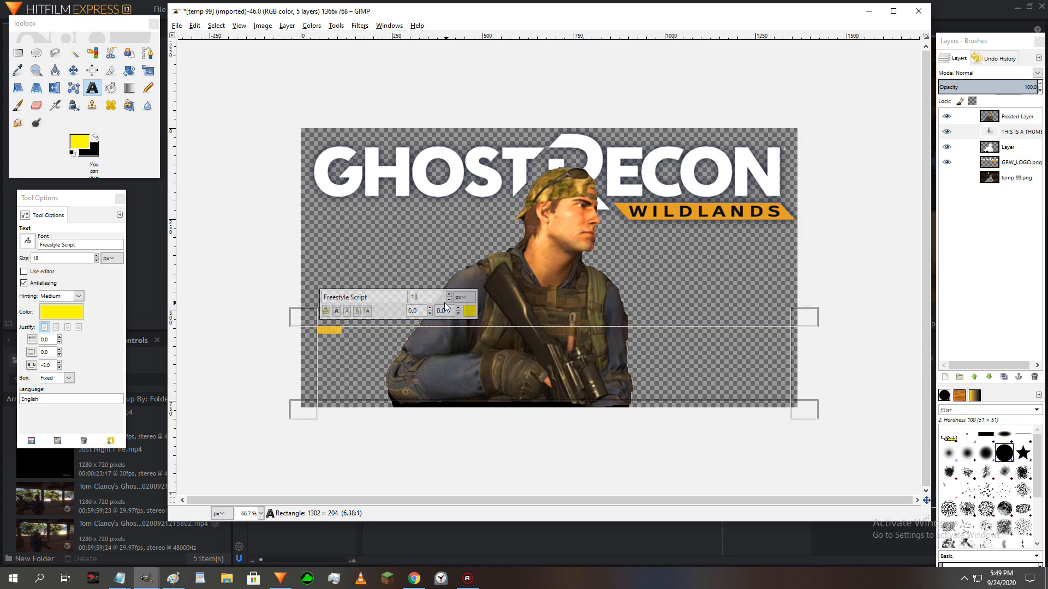
{"action": "type", "text": "1"}
{"action": "left_click_drag", "start_coordinate": [371, 297], "coordinate": [305, 290]}
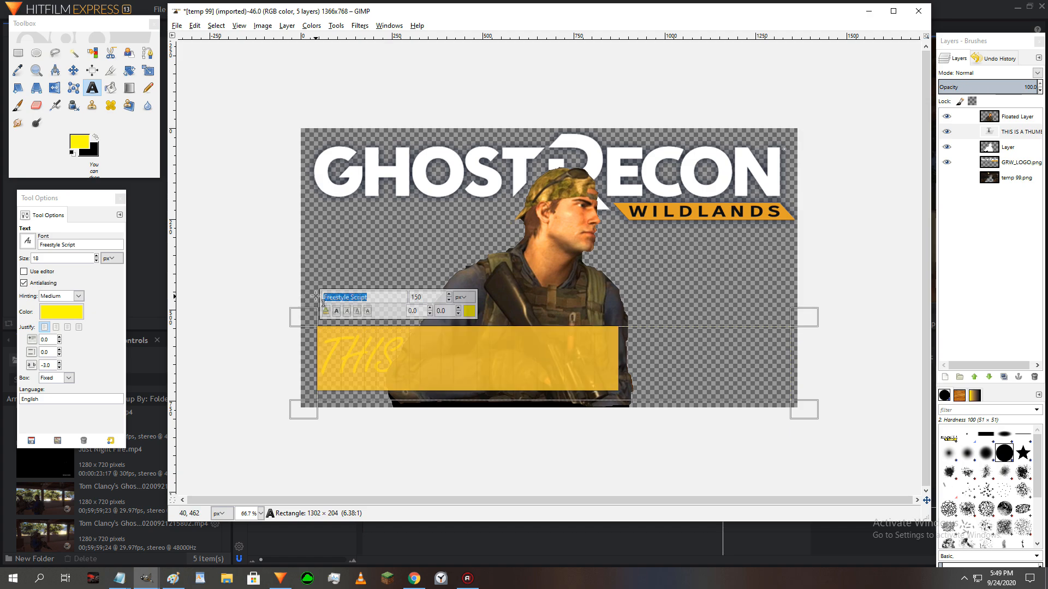
{"action": "type", "text": "Imp"}
{"action": "left_click", "coordinate": [381, 318]}
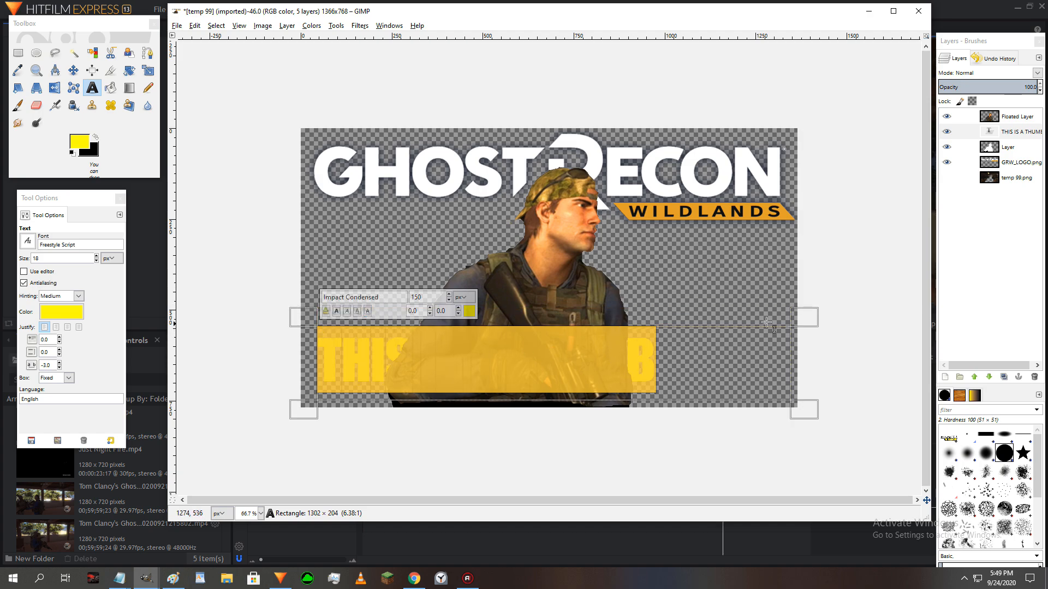
- Put the text layer at the top of the stack and fit its roughly 957 × 196 px box into the image's lower-left corner
{"action": "left_click_drag", "start_coordinate": [1002, 133], "coordinate": [1000, 121]}
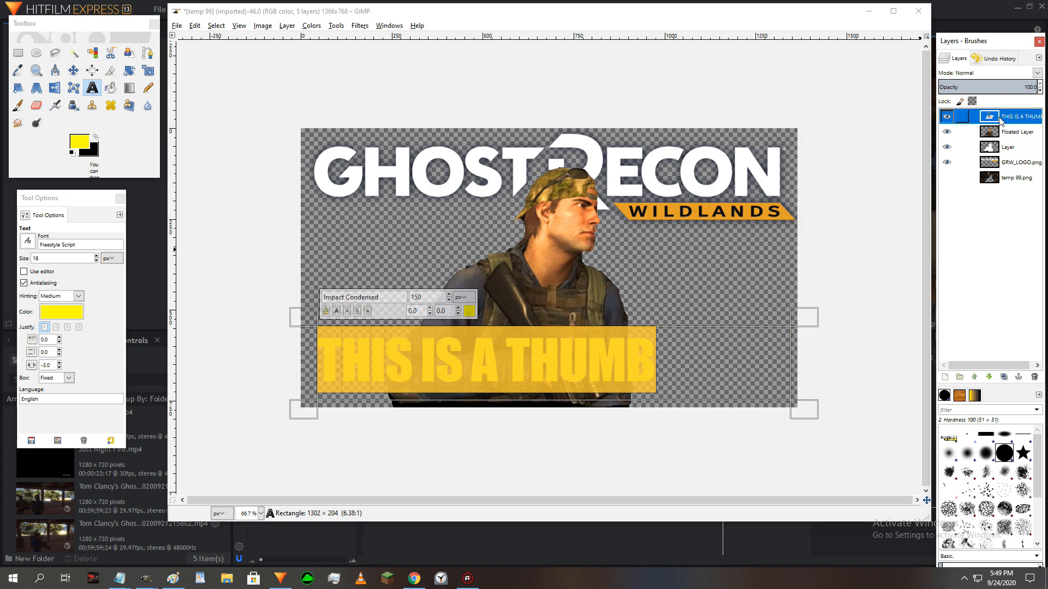
{"action": "left_click_drag", "start_coordinate": [813, 402], "coordinate": [684, 407]}
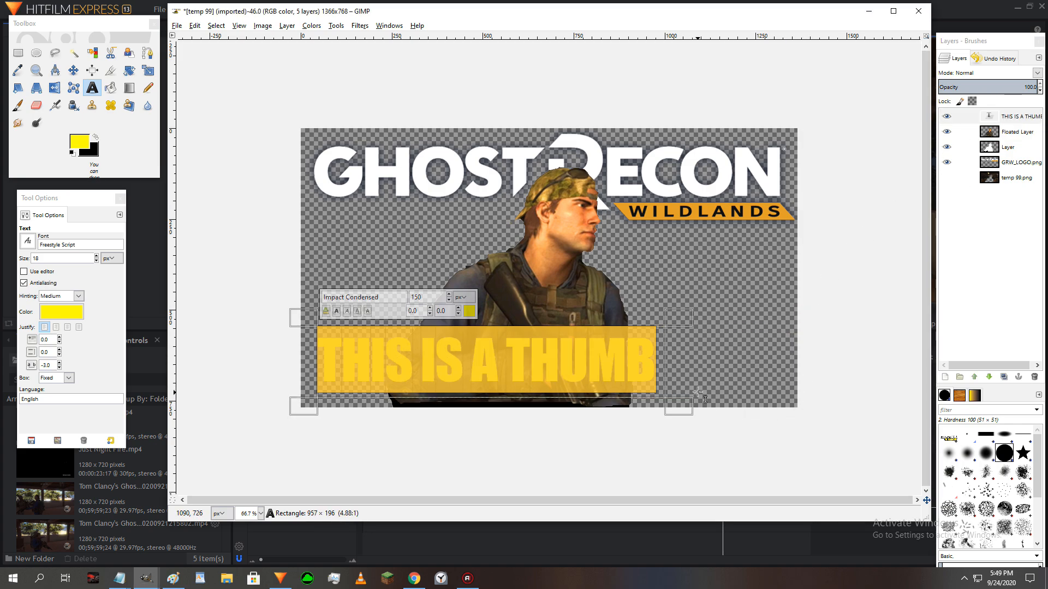
{"action": "left_click", "coordinate": [70, 74]}
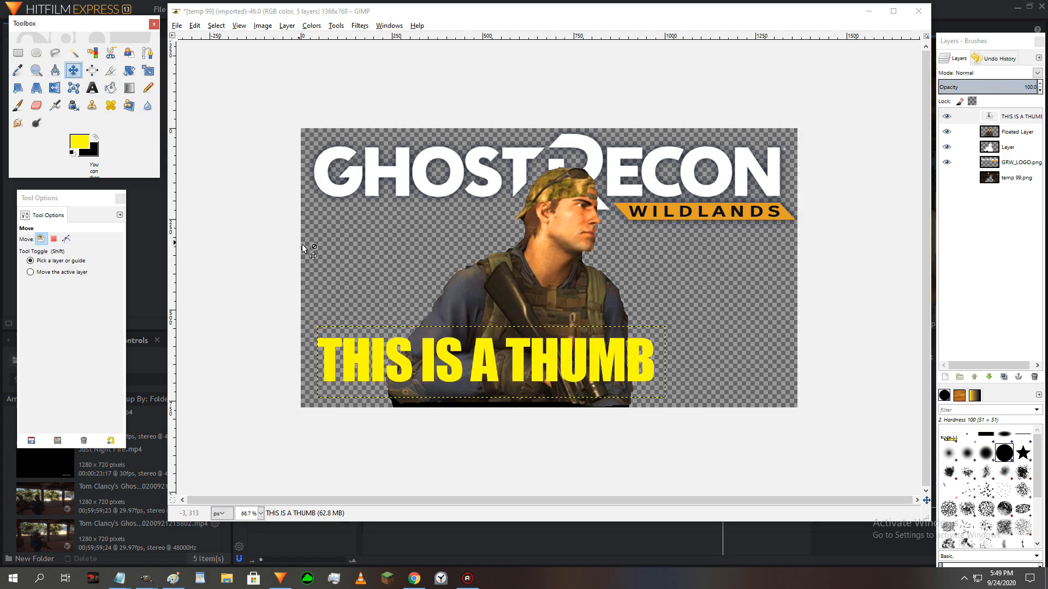
{"action": "left_click_drag", "start_coordinate": [378, 347], "coordinate": [367, 367]}
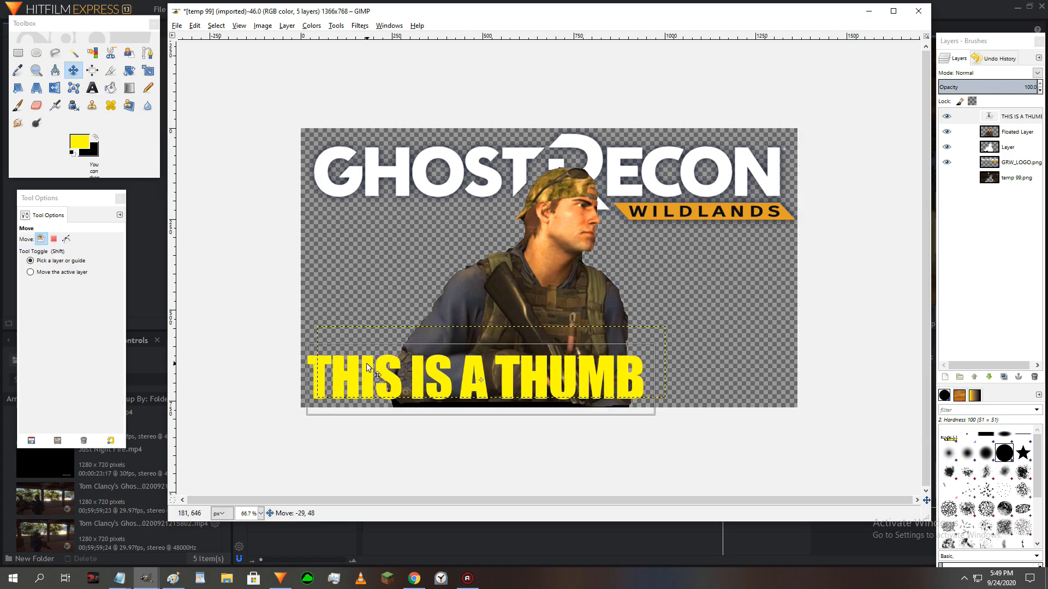
- Pick the Scale tool, and view the YouTube channel's existing thumbnails in Chrome before returning to GIMP
{"action": "left_click", "coordinate": [148, 69]}
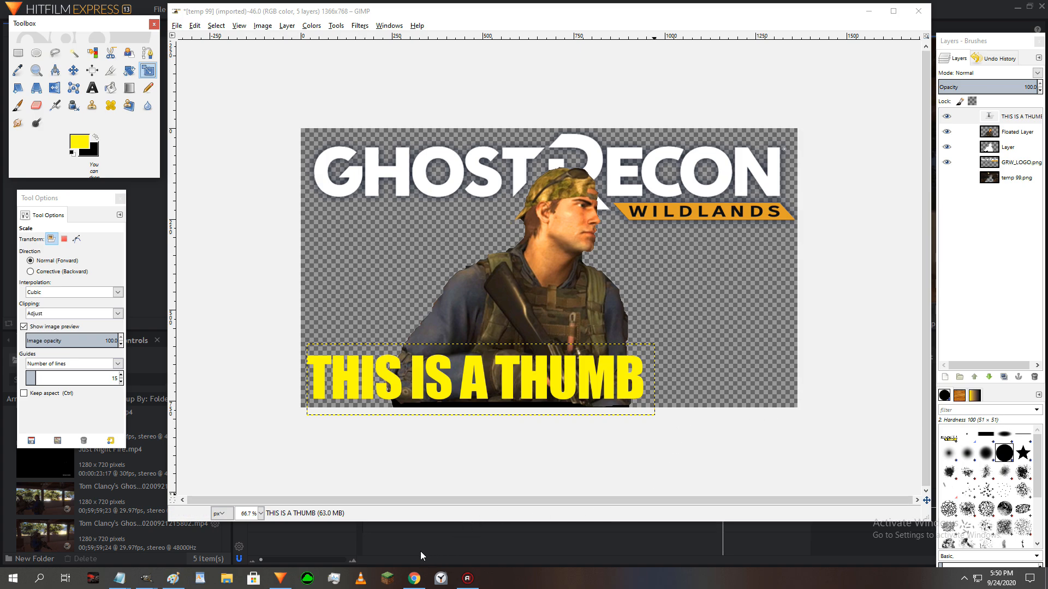
{"action": "left_click", "coordinate": [415, 579]}
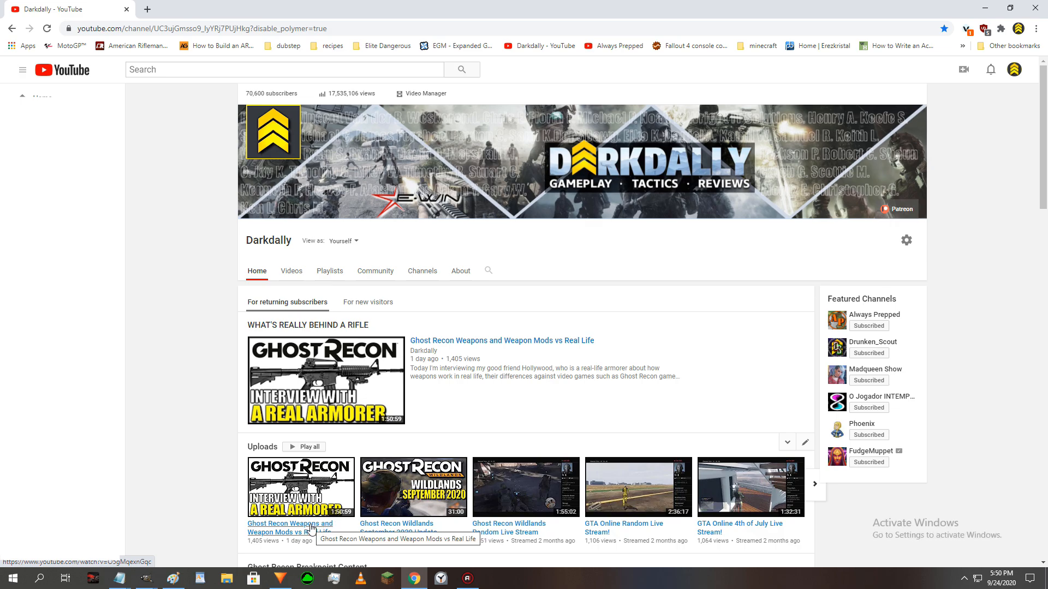
{"action": "key", "text": "alt+Tab"}
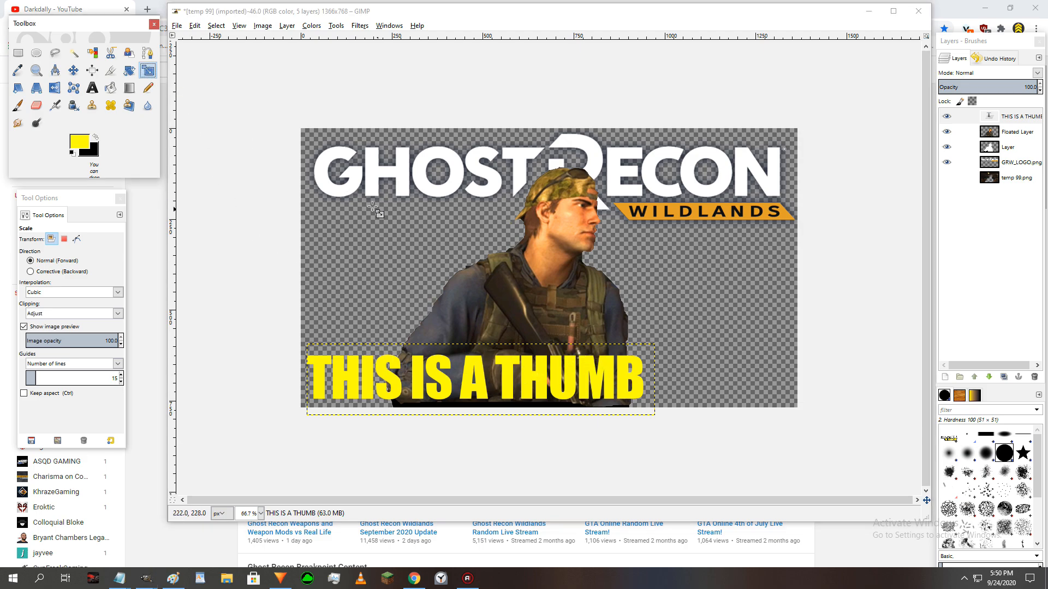
- Scale the text layer to 1250 × 276 px and lower it so the lettering sits at the image's bottom edge
{"action": "left_click_drag", "start_coordinate": [652, 345], "coordinate": [759, 318]}
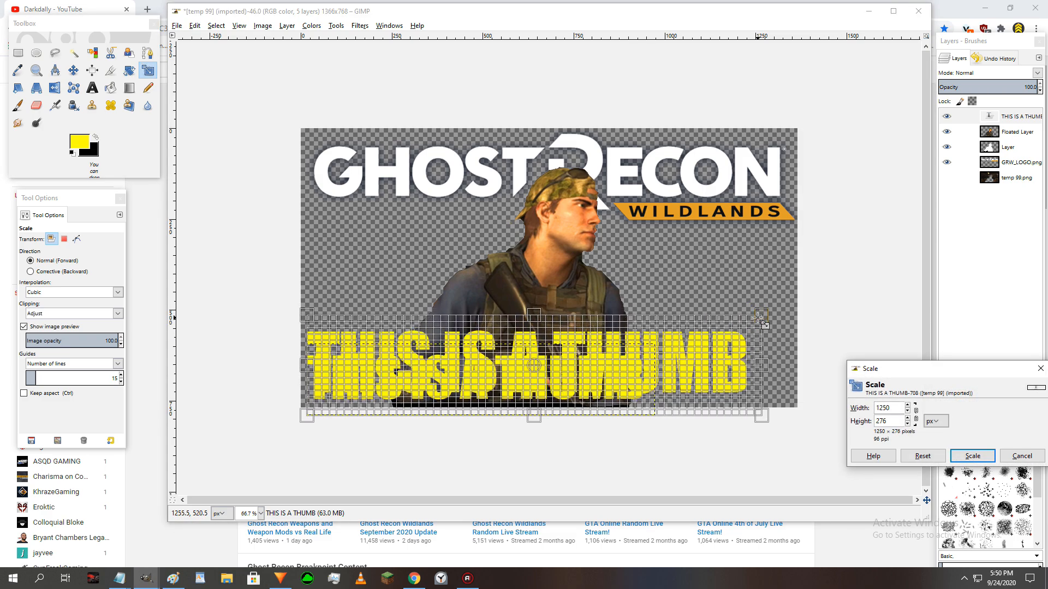
{"action": "left_click", "coordinate": [973, 453]}
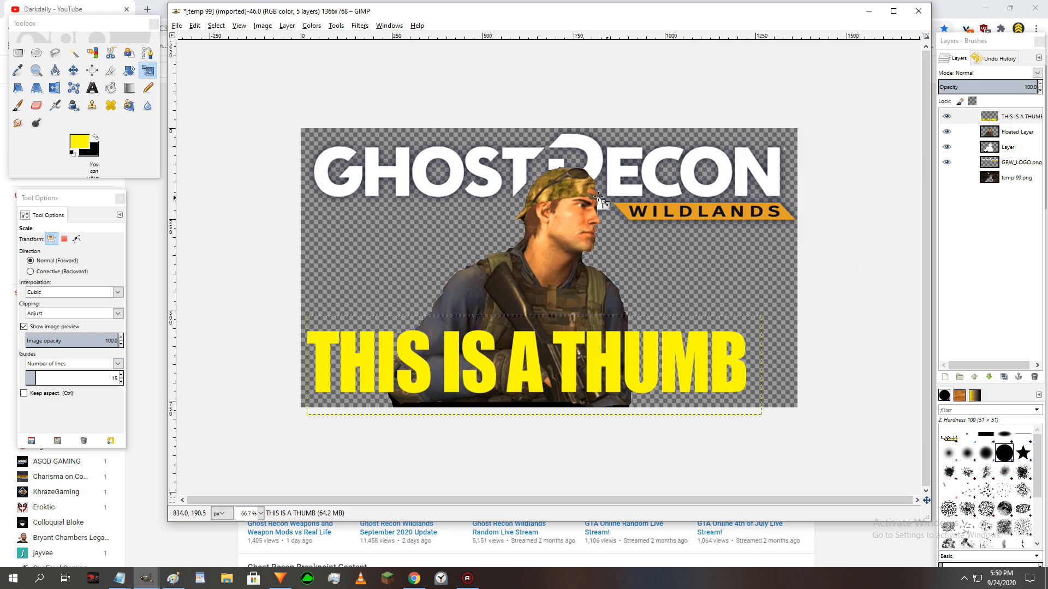
{"action": "left_click", "coordinate": [73, 70]}
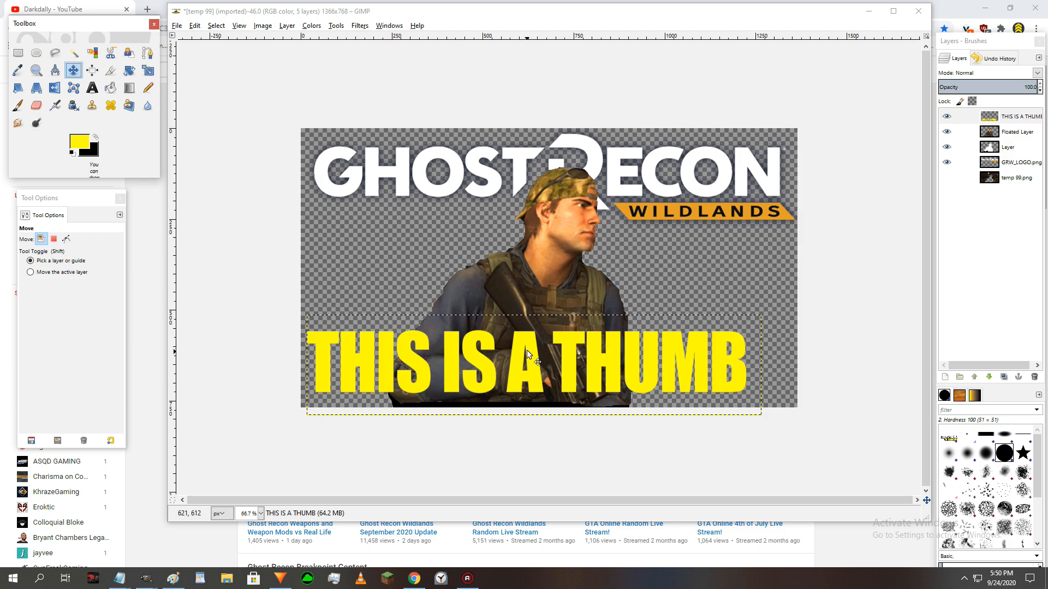
{"action": "left_click_drag", "start_coordinate": [526, 342], "coordinate": [524, 351]}
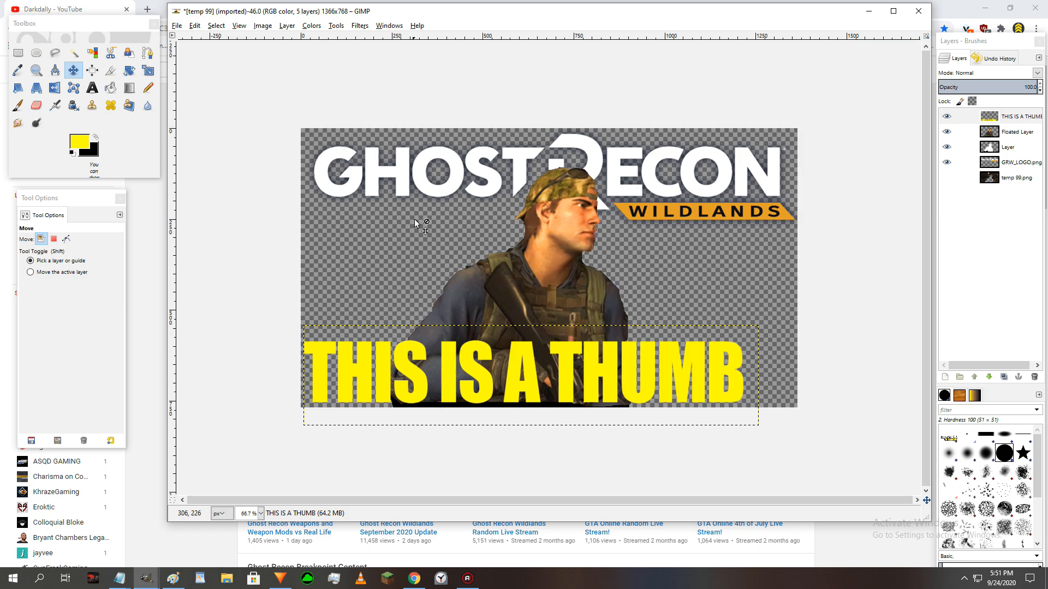
- Apply the Erode filter three times to the THIS IS A THUMB layer to give the letters a dark outline
{"action": "left_click", "coordinate": [359, 26]}
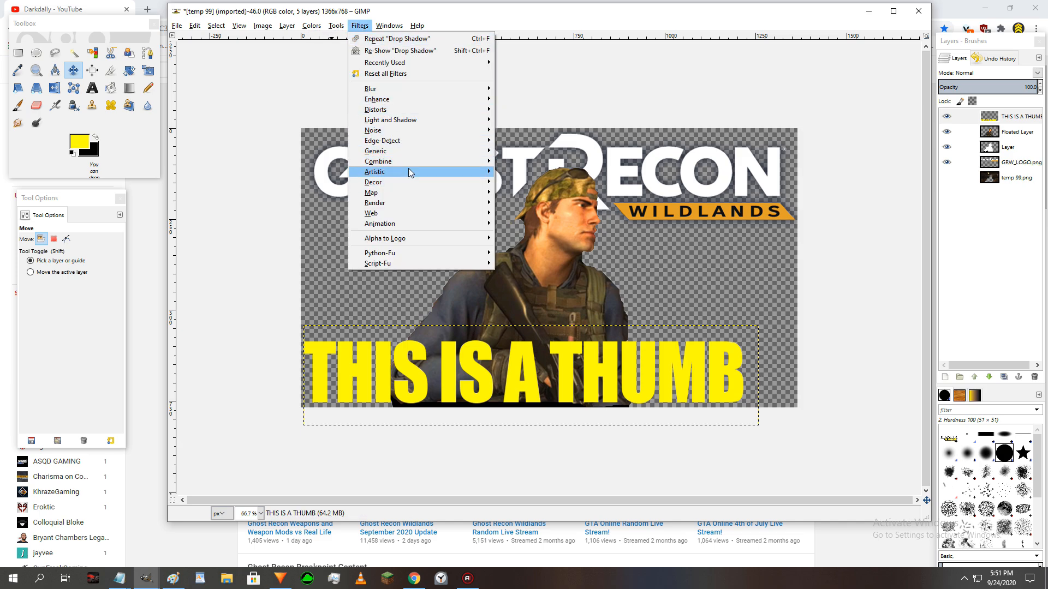
{"action": "mouse_move", "coordinate": [417, 152]}
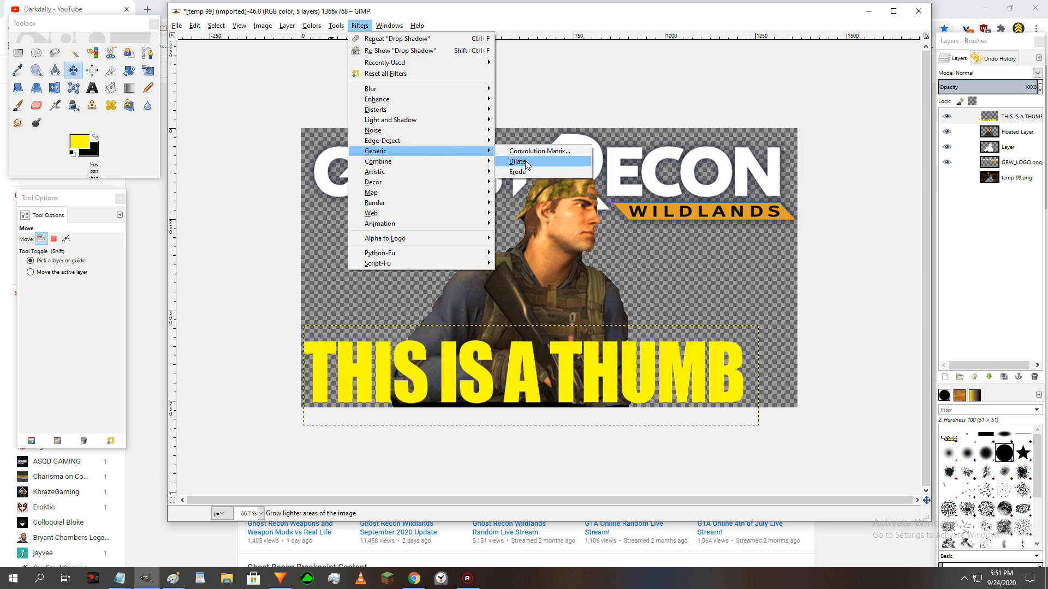
{"action": "left_click", "coordinate": [521, 173]}
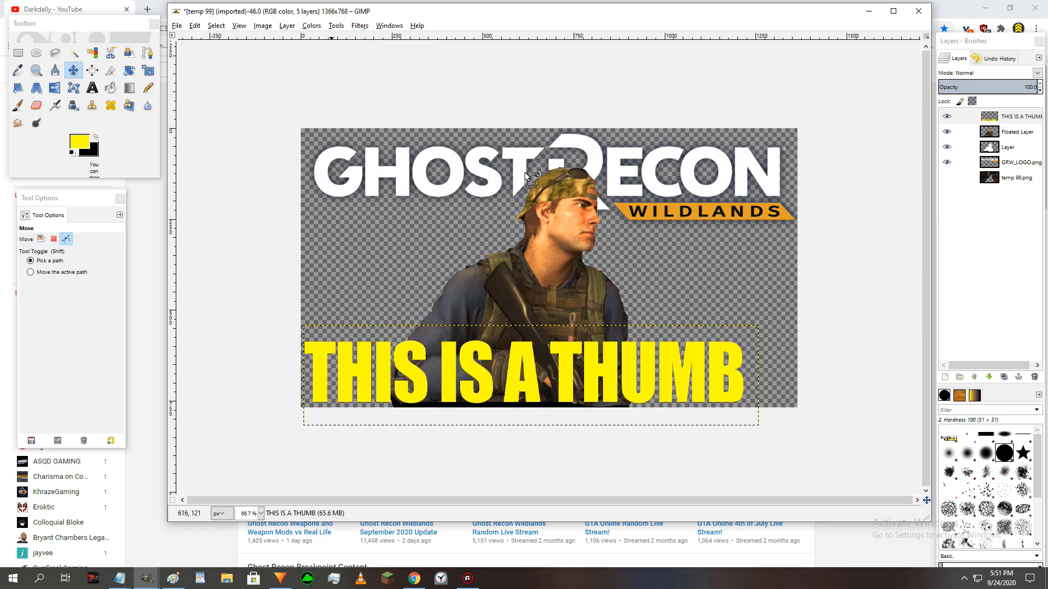
{"action": "key", "text": "ctrl+f"}
{"action": "key", "text": "ctrl+f"}
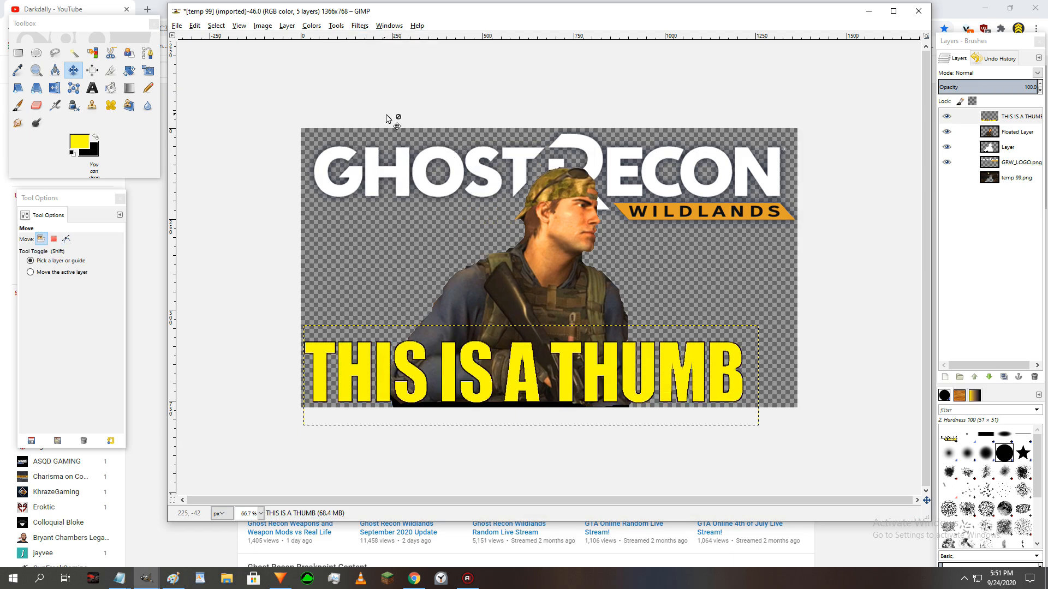
- Add a black drop shadow to the text with X and Y offsets of 10, blur radius 15, opacity 90, and no resizing
{"action": "left_click", "coordinate": [359, 26]}
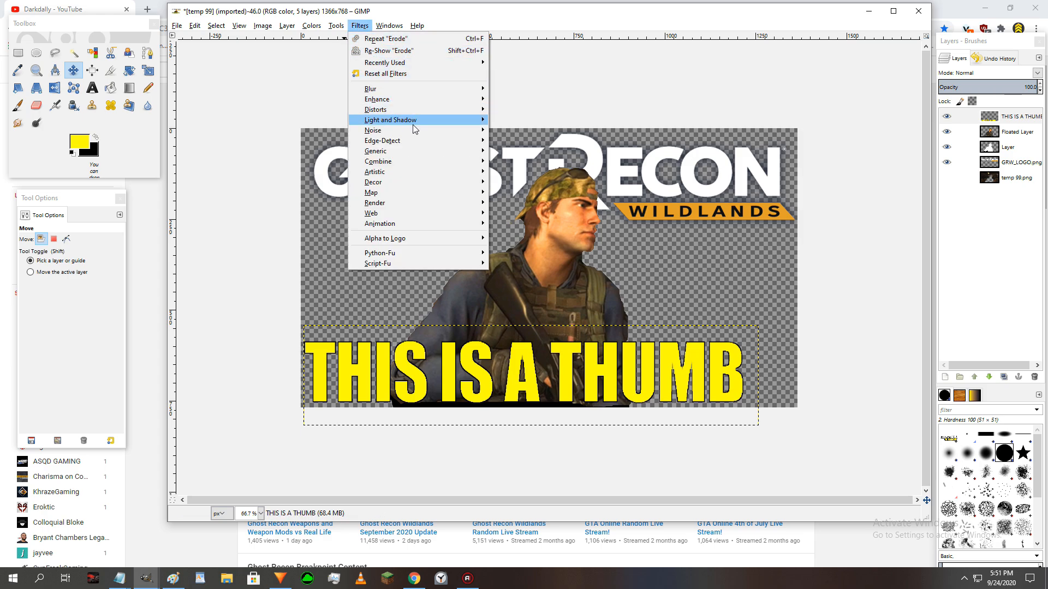
{"action": "mouse_move", "coordinate": [413, 129]}
{"action": "left_click", "coordinate": [524, 174]}
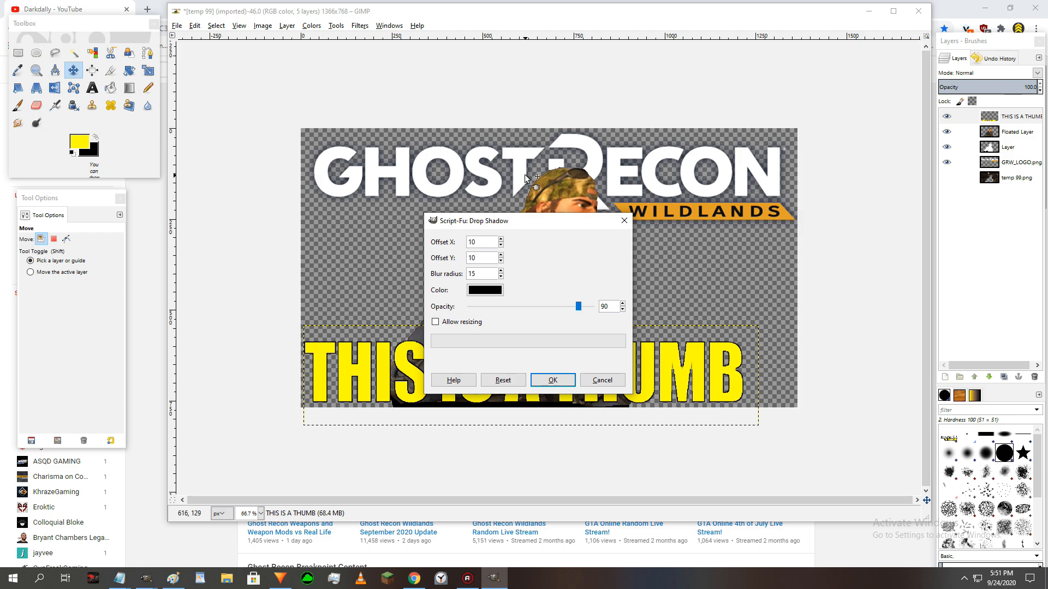
{"action": "key", "text": "Return"}
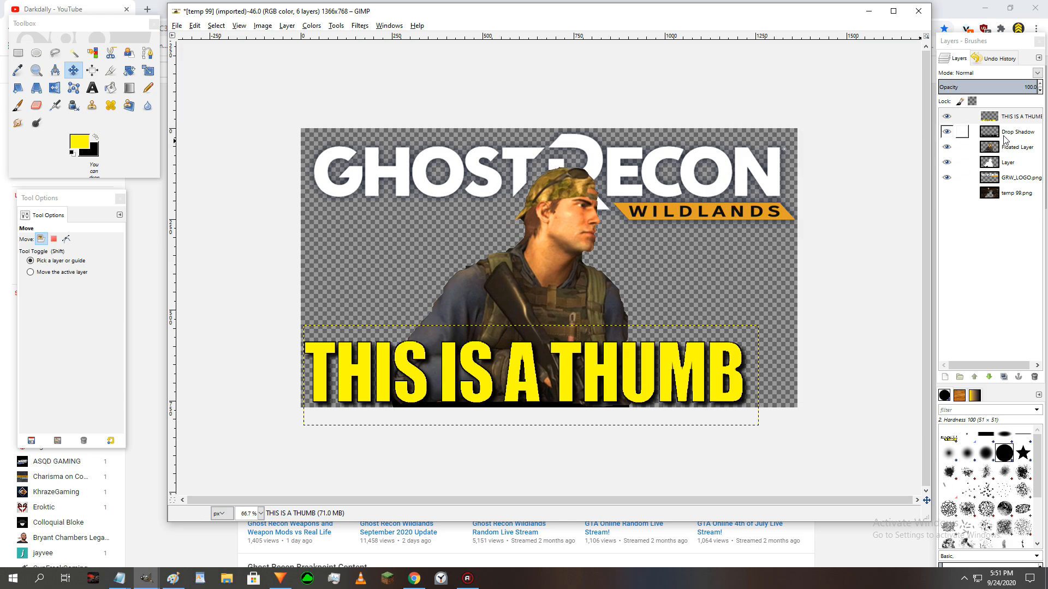
- Toggle the visibility of the text layer, the Floated Layer and the painted layer to examine what each contains
{"action": "left_click", "coordinate": [945, 117]}
{"action": "left_click", "coordinate": [945, 117]}
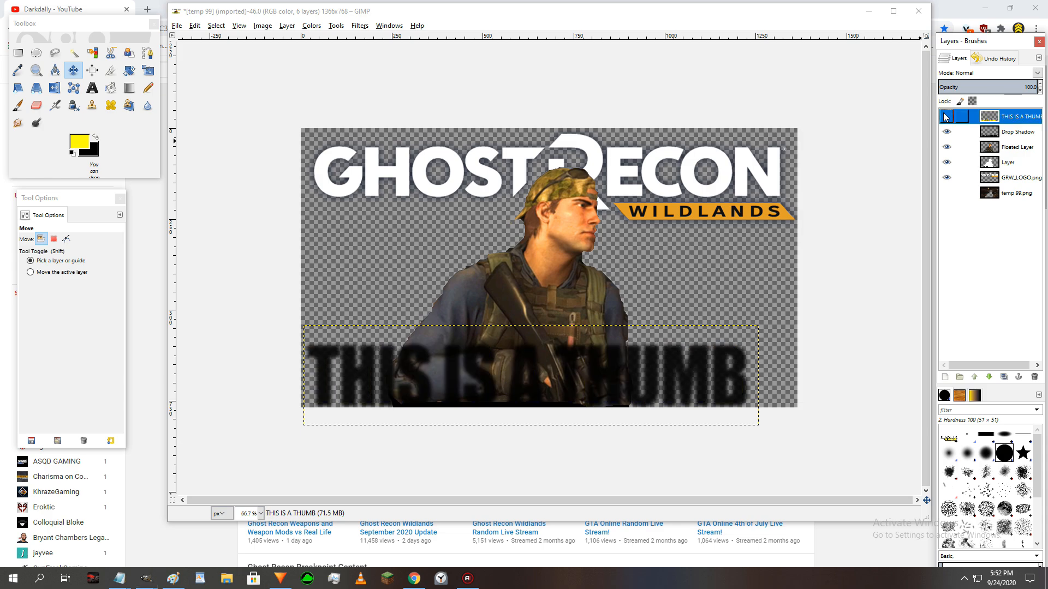
{"action": "left_click", "coordinate": [946, 116]}
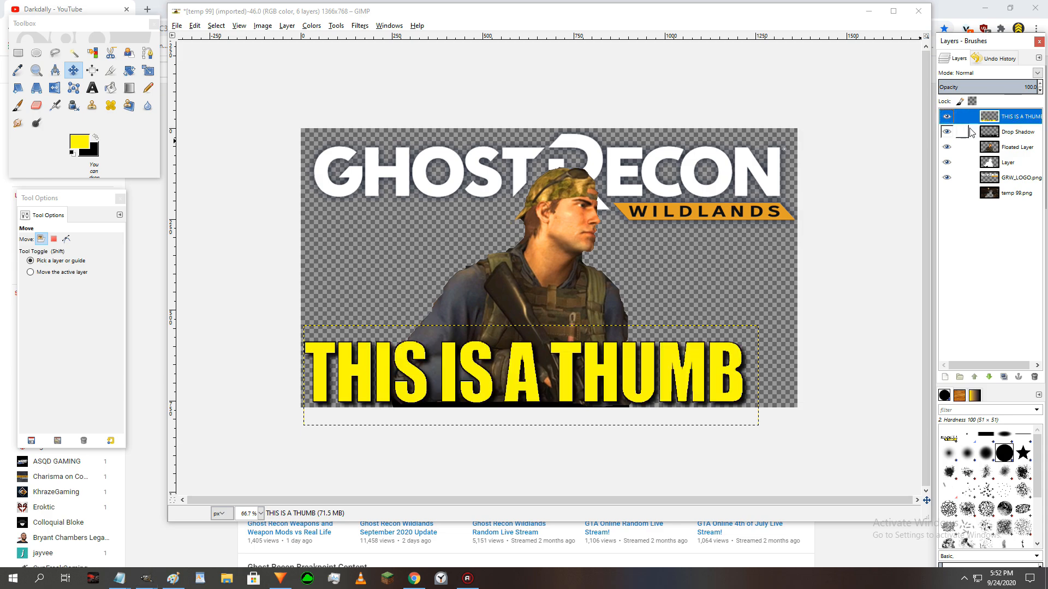
{"action": "left_click", "coordinate": [947, 147]}
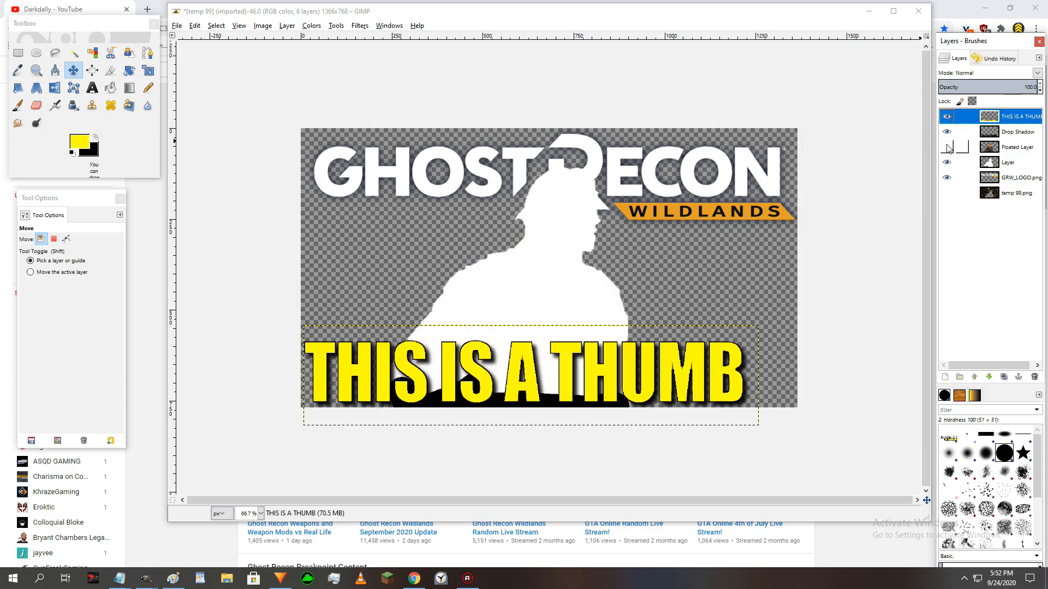
{"action": "left_click", "coordinate": [947, 147]}
{"action": "left_click", "coordinate": [946, 147]}
{"action": "left_click", "coordinate": [946, 147]}
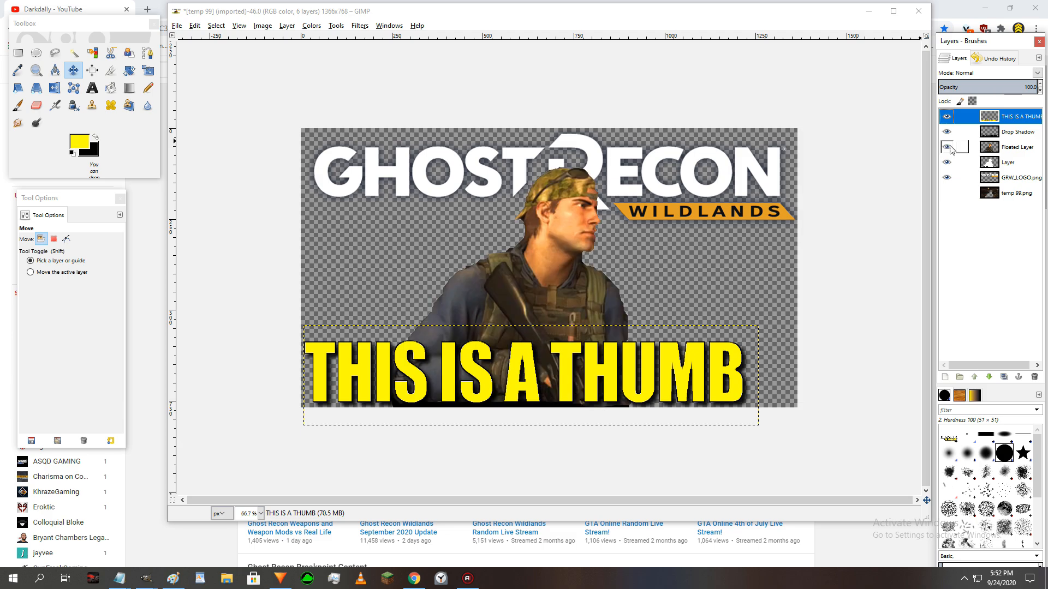
{"action": "left_click", "coordinate": [947, 163]}
{"action": "left_click", "coordinate": [947, 164]}
- Merge the soldier's Floated Layer down into the painted layer, and check the merged layer by hiding and showing it
{"action": "left_click", "coordinate": [1005, 149]}
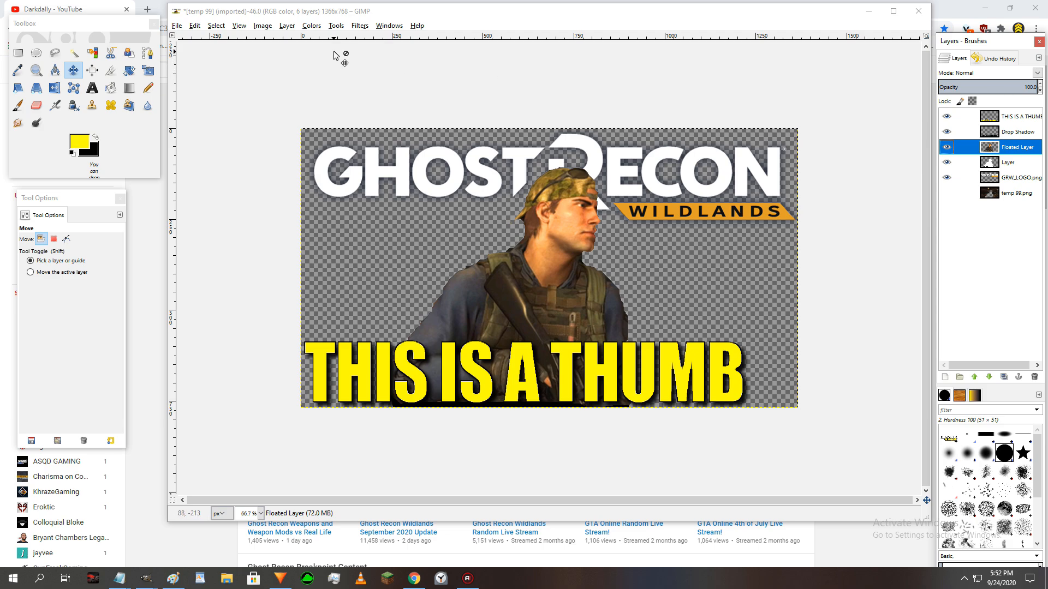
{"action": "left_click", "coordinate": [287, 27]}
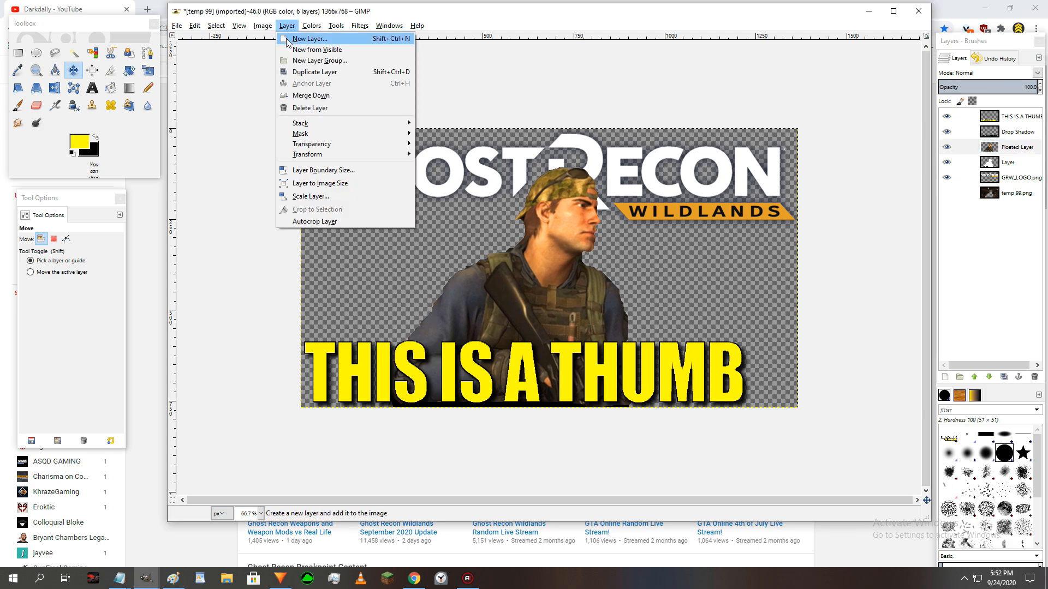
{"action": "left_click", "coordinate": [306, 98]}
{"action": "left_click", "coordinate": [944, 148]}
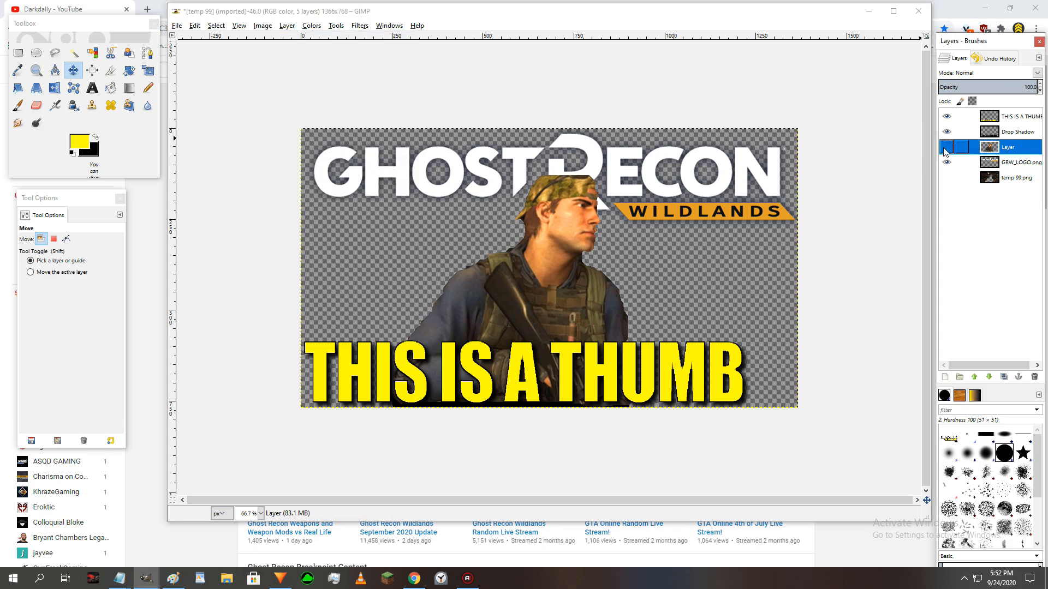
{"action": "left_click", "coordinate": [944, 148]}
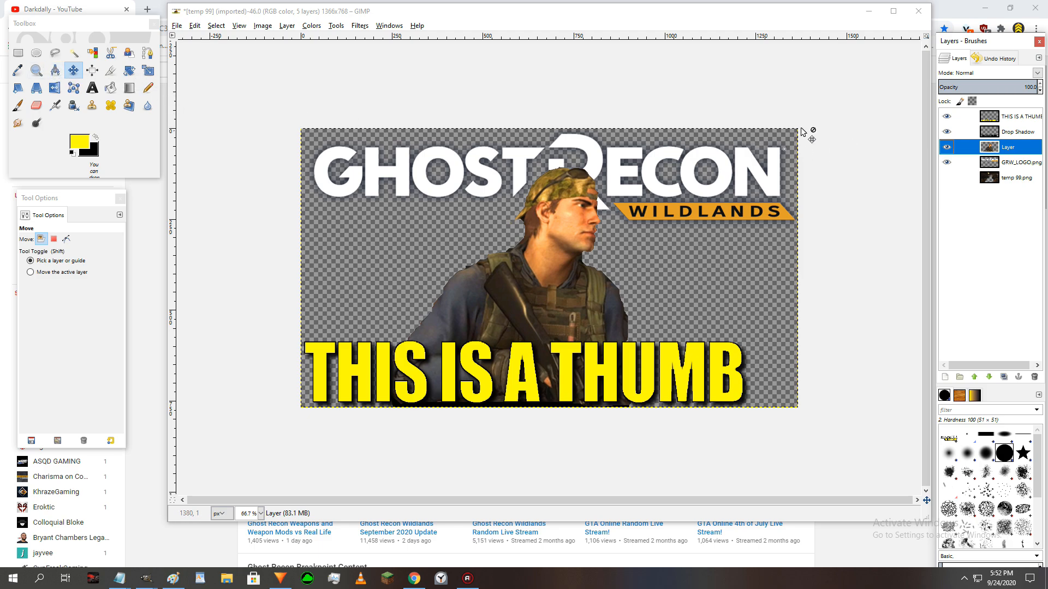
- Hide the soldier layer, add a new white-filled 1366 × 768 layer, and move it to the top of the layer stack
{"action": "left_click", "coordinate": [947, 147]}
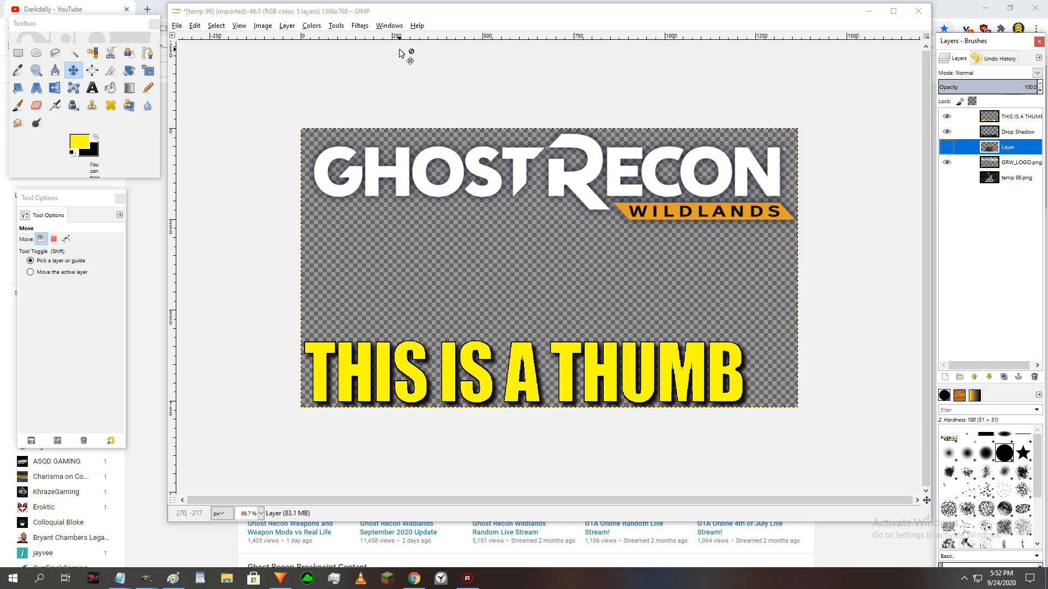
{"action": "left_click", "coordinate": [287, 26]}
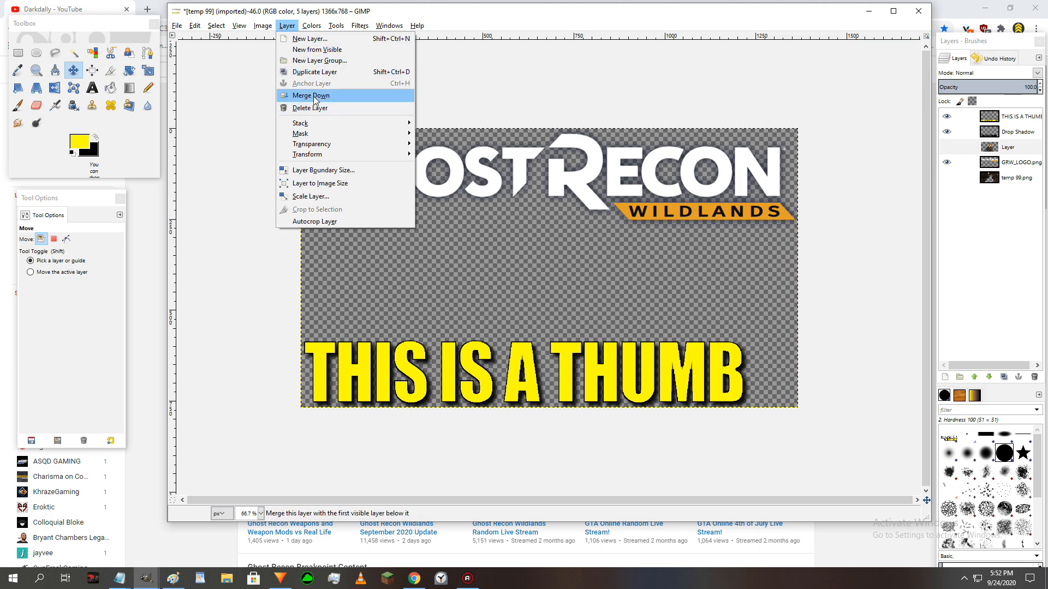
{"action": "left_click", "coordinate": [310, 39]}
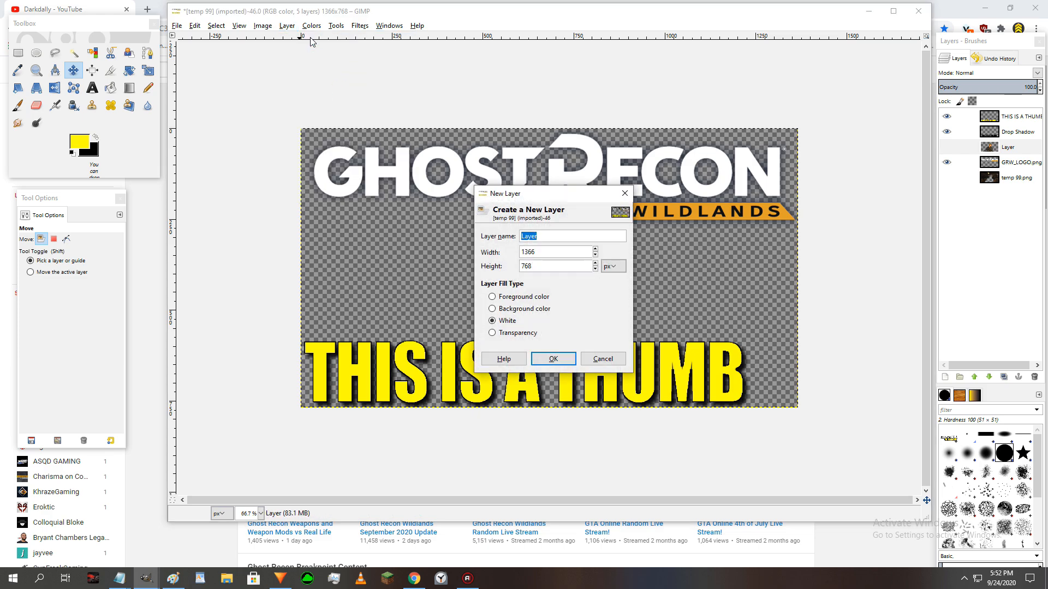
{"action": "left_click", "coordinate": [553, 359]}
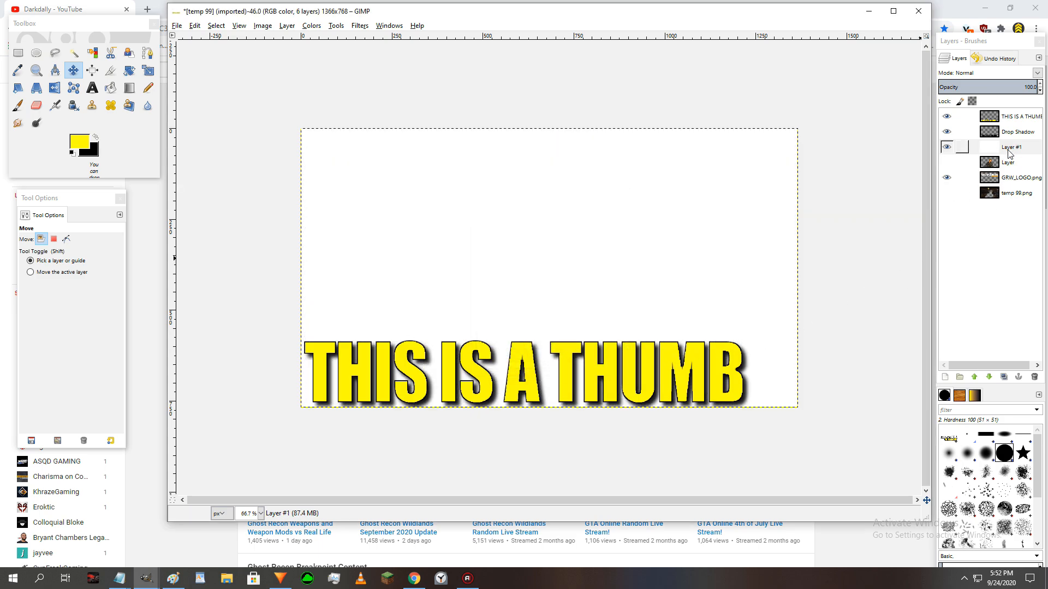
{"action": "left_click_drag", "start_coordinate": [1009, 147], "coordinate": [1011, 112]}
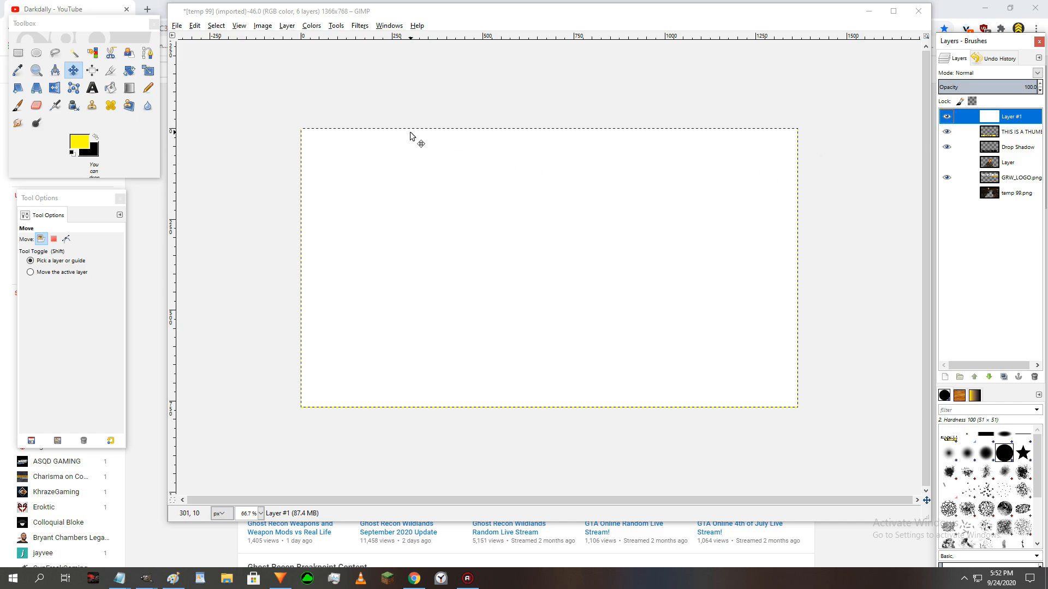
- Render a fog layer named Clouds in the default orange color with turbulence 1.0 and opacity 100
{"action": "left_click", "coordinate": [356, 27]}
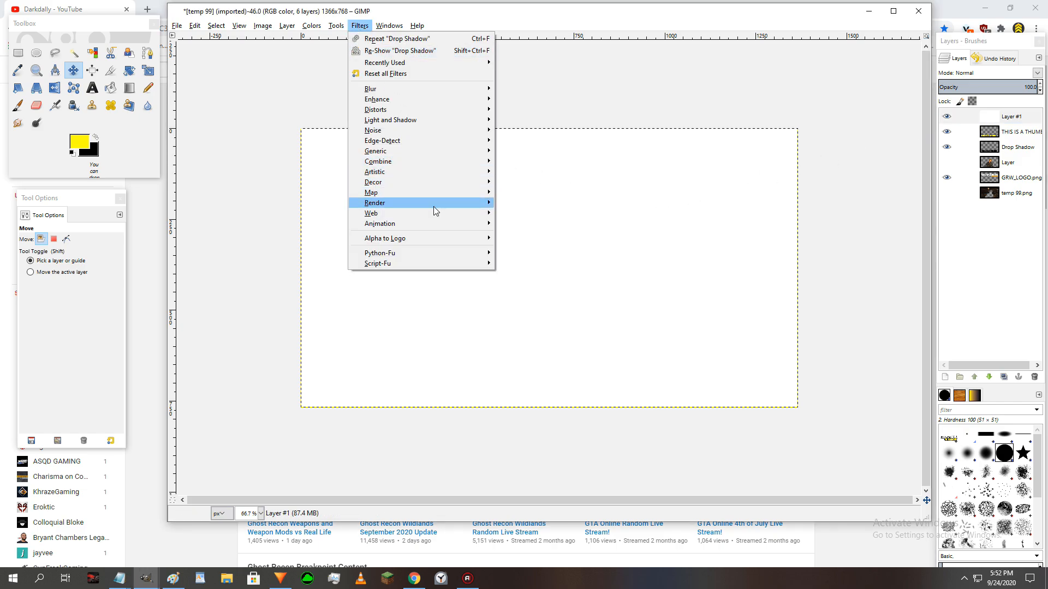
{"action": "mouse_move", "coordinate": [426, 204]}
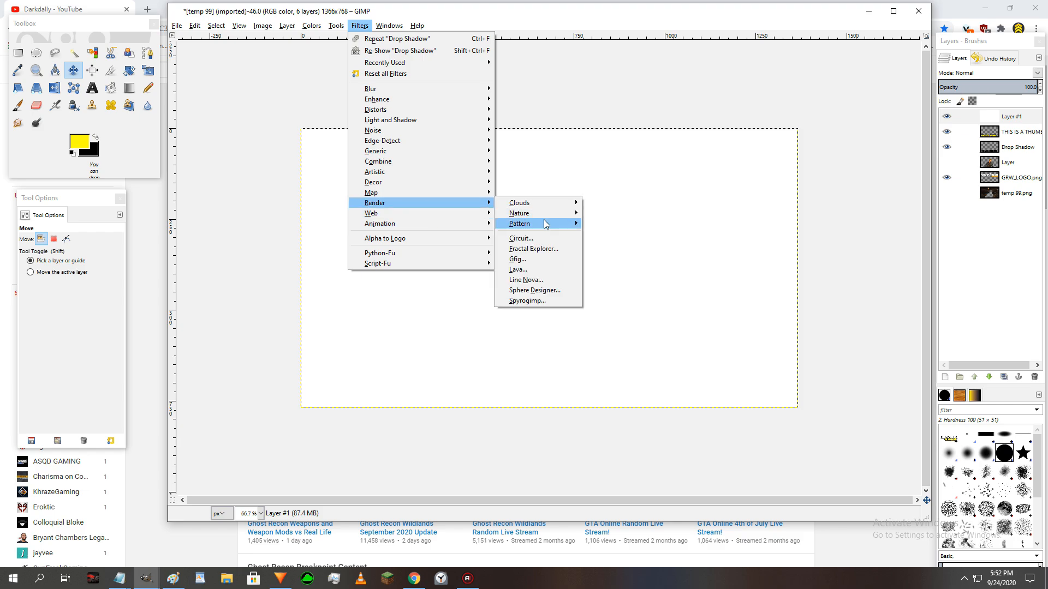
{"action": "mouse_move", "coordinate": [557, 203]}
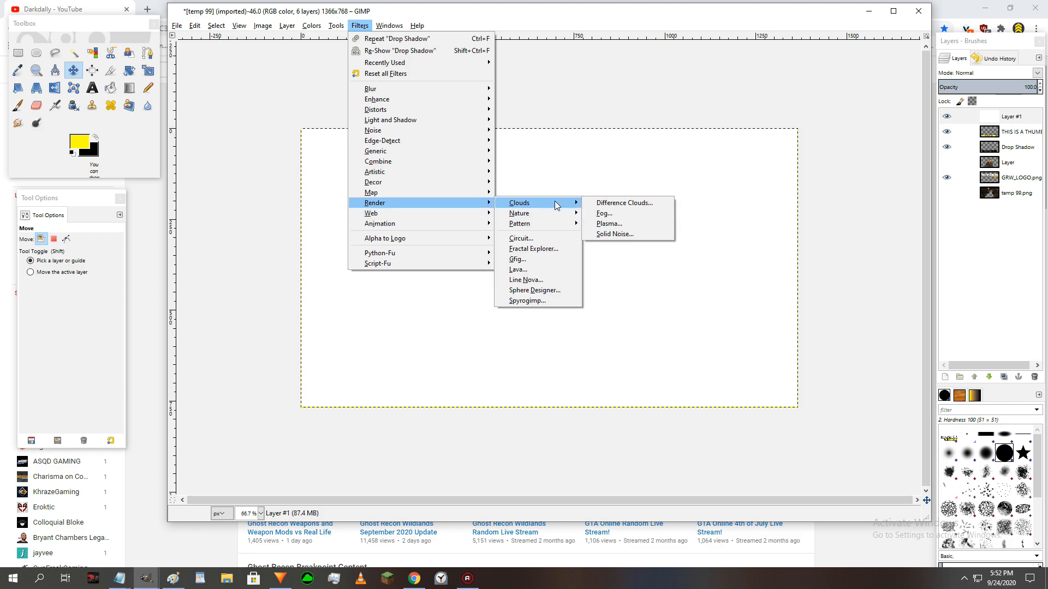
{"action": "left_click", "coordinate": [611, 214]}
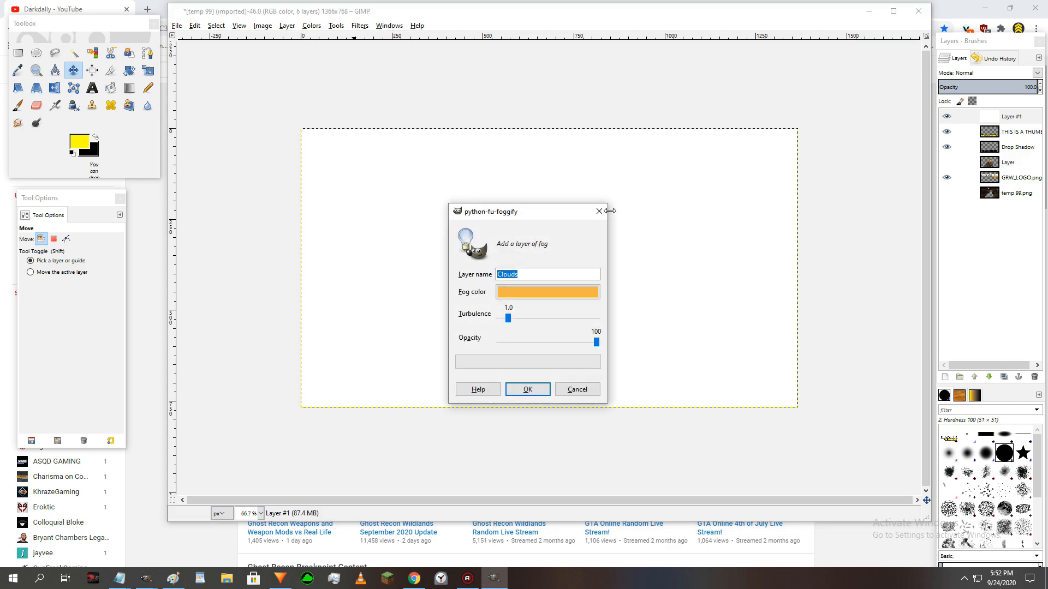
{"action": "left_click", "coordinate": [531, 390]}
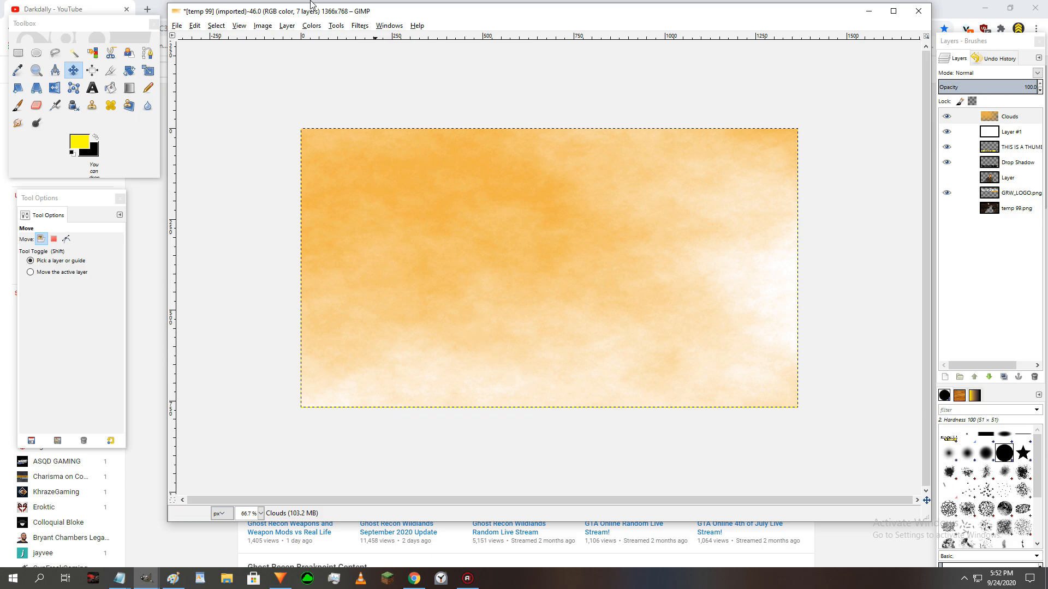
{"action": "left_click", "coordinate": [312, 25]}
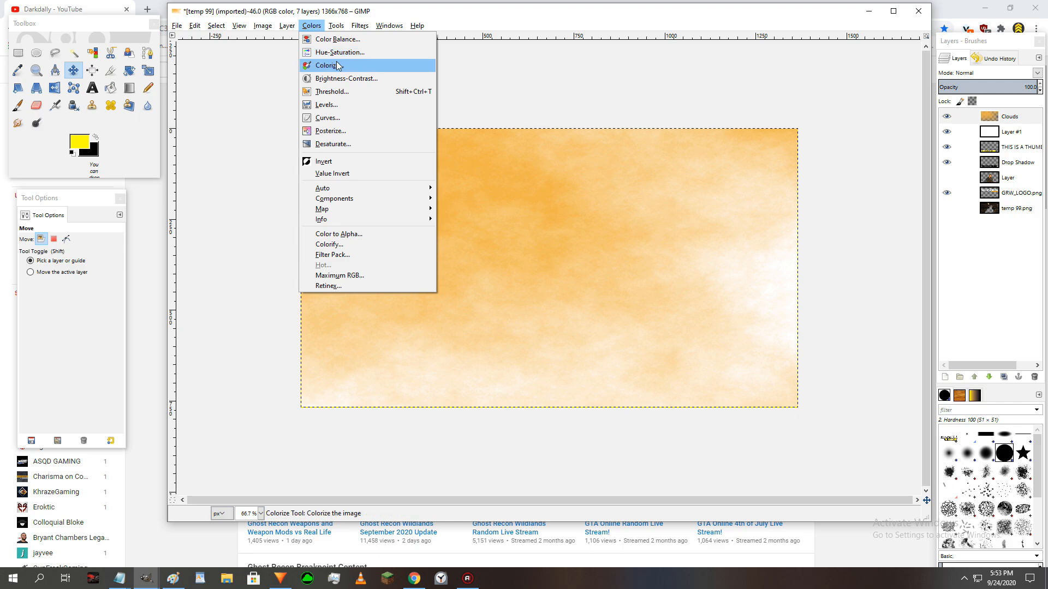
{"action": "left_click", "coordinate": [342, 54]}
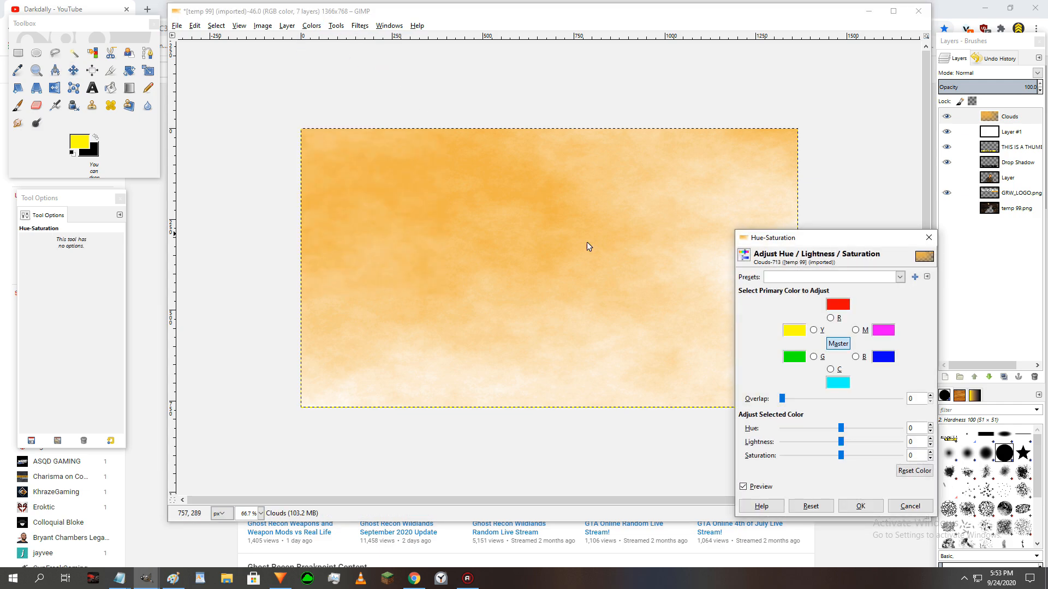
{"action": "key", "text": "Escape"}
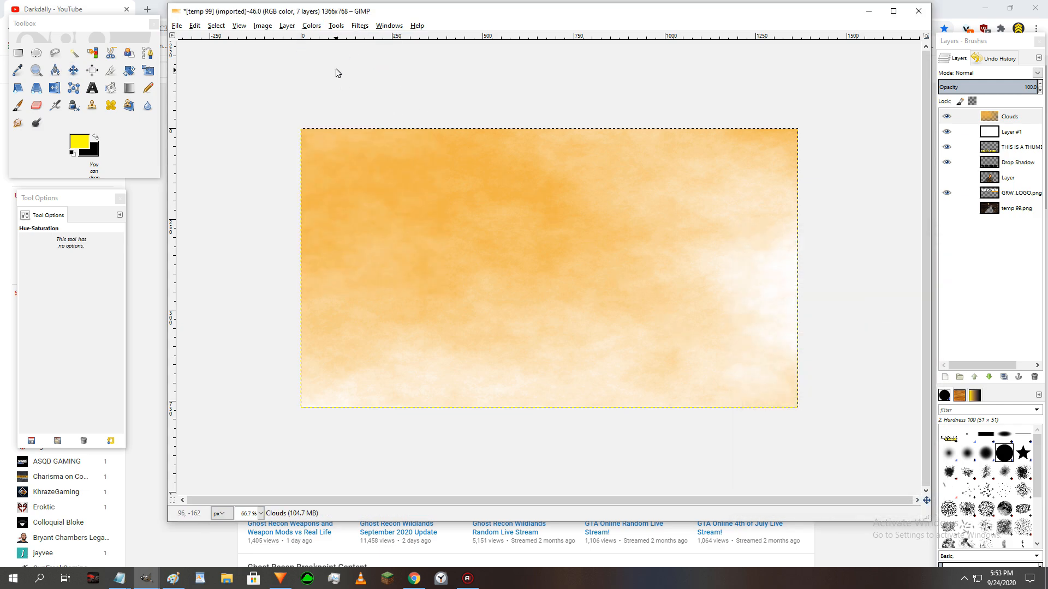
- Colorize the Clouds layer blue with hue 212, saturation 50 and lightness -49
{"action": "left_click", "coordinate": [312, 26]}
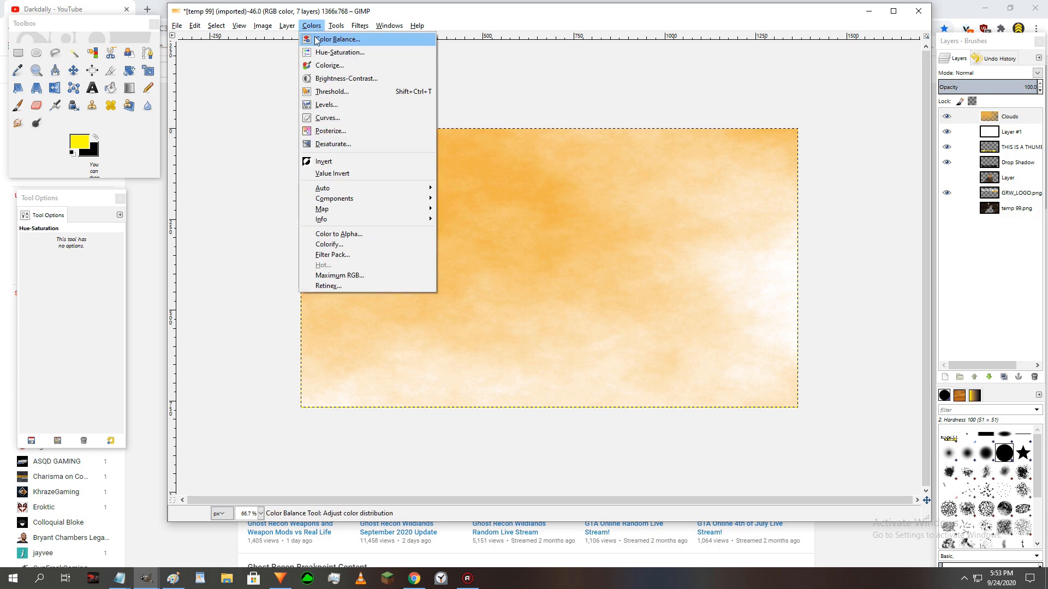
{"action": "left_click", "coordinate": [323, 65]}
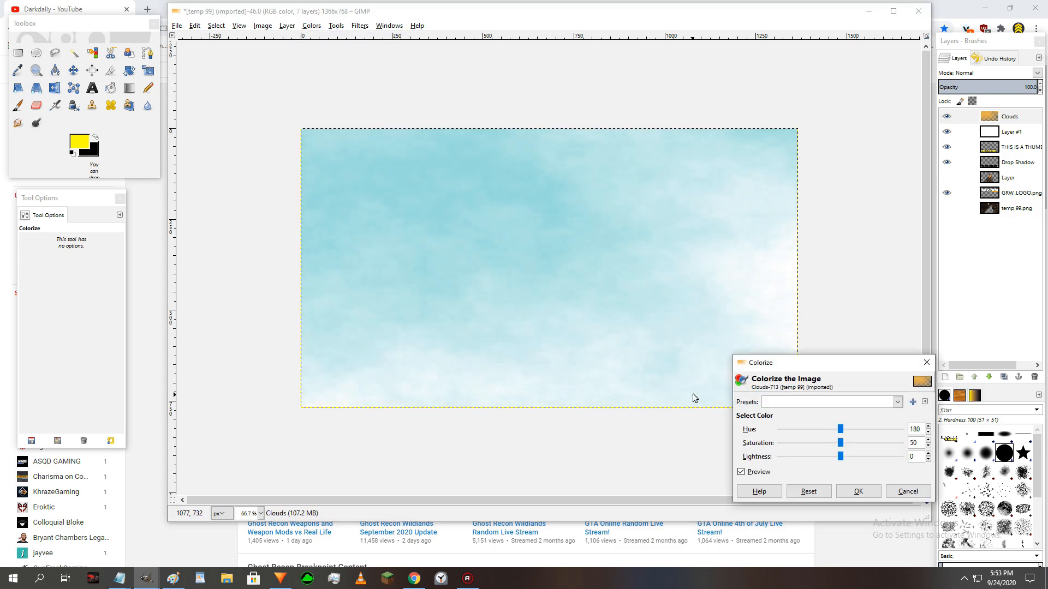
{"action": "mouse_move", "coordinate": [839, 430]}
{"action": "left_mouse_down"}
{"action": "mouse_move", "coordinate": [821, 431]}
{"action": "mouse_move", "coordinate": [838, 432]}
{"action": "mouse_move", "coordinate": [840, 456]}
{"action": "mouse_move", "coordinate": [811, 460]}
{"action": "mouse_move", "coordinate": [853, 435]}
{"action": "left_mouse_up"}
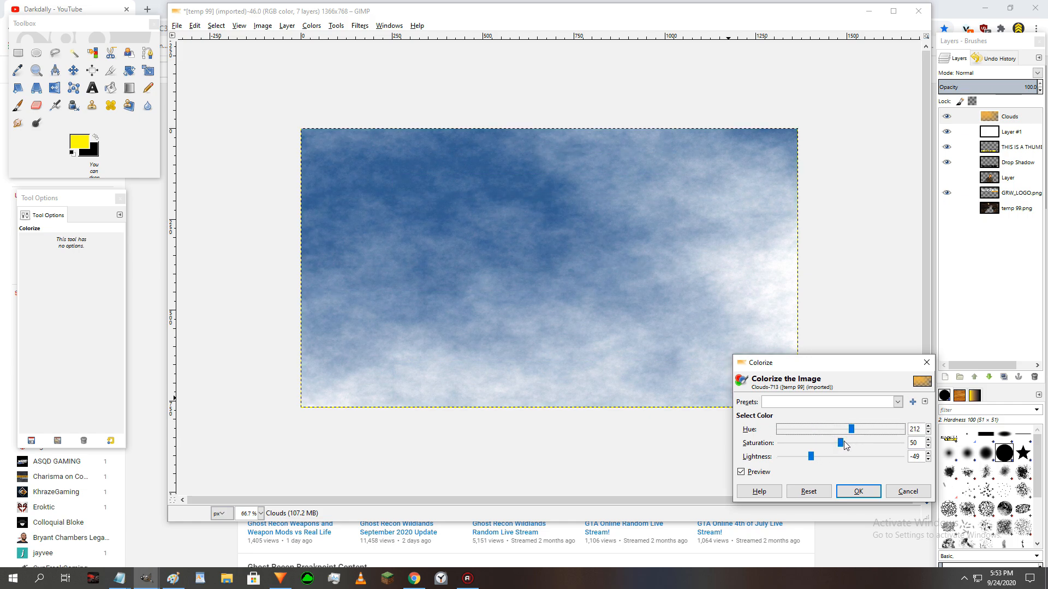
{"action": "left_click", "coordinate": [858, 492]}
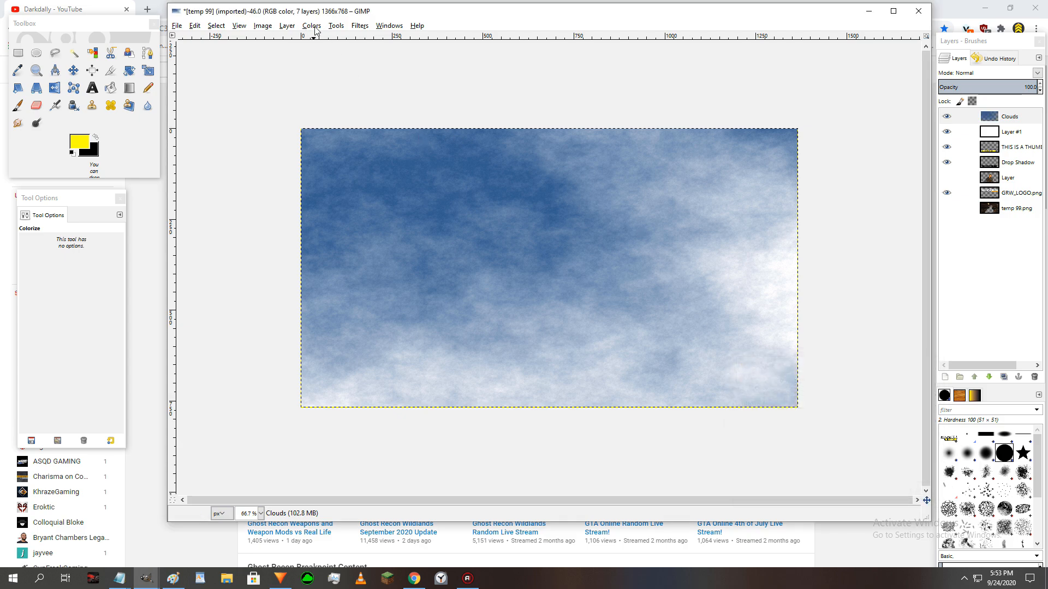
- Flip the Clouds layer horizontally
{"action": "left_click", "coordinate": [287, 26]}
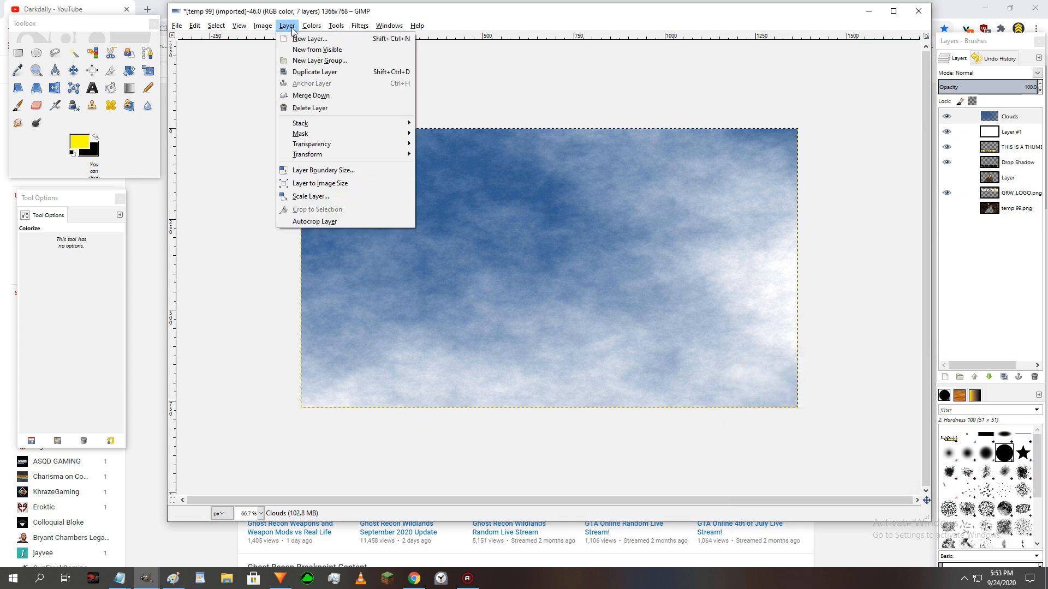
{"action": "mouse_move", "coordinate": [357, 156]}
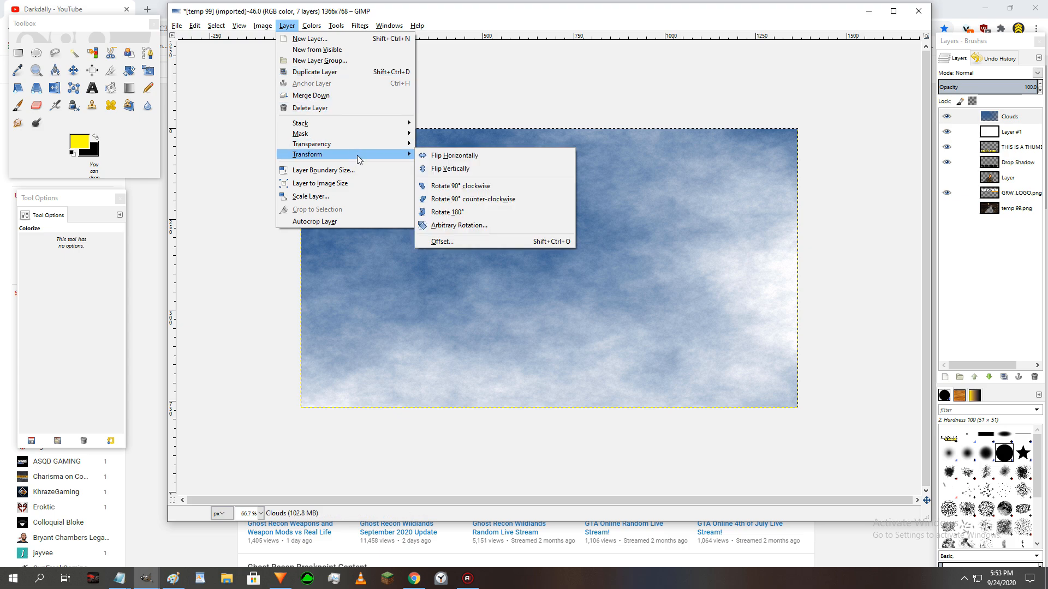
{"action": "left_click", "coordinate": [440, 155]}
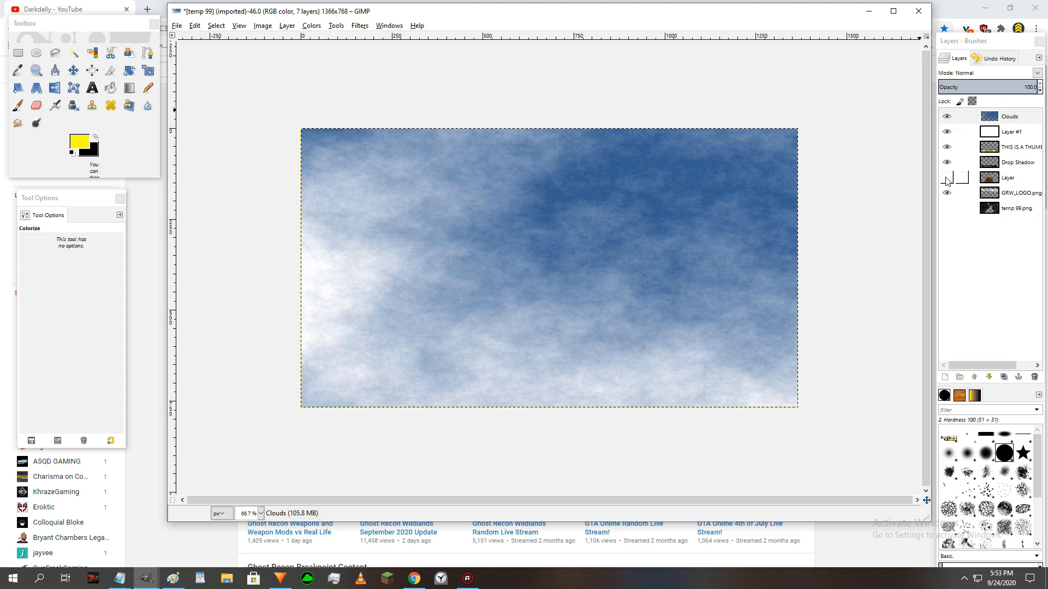
- Move the soldier layer above the Clouds layer to the top of the stack and make it visible
{"action": "left_click_drag", "start_coordinate": [1007, 184], "coordinate": [1000, 117]}
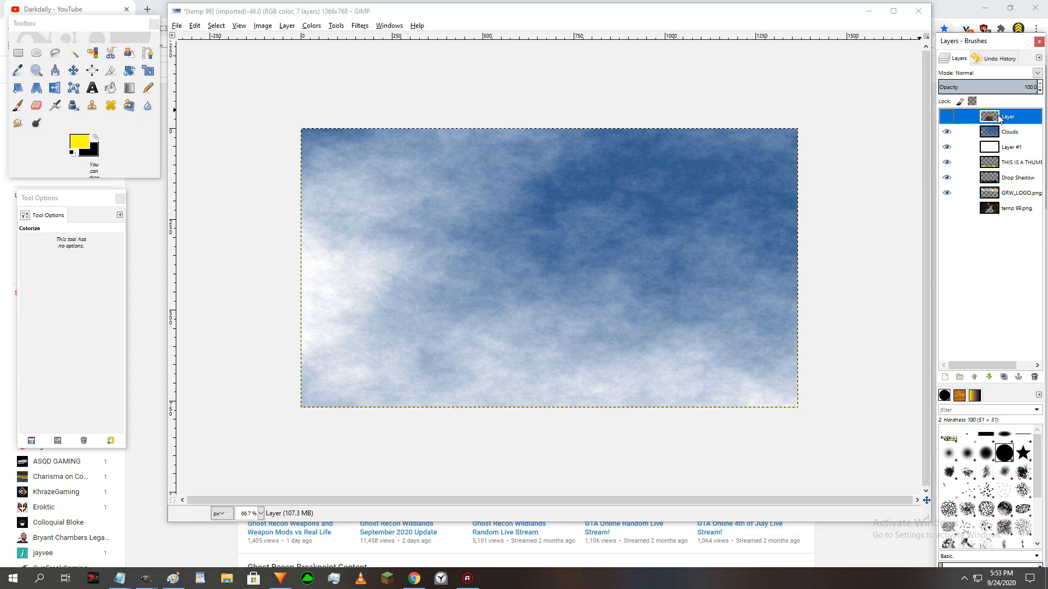
{"action": "left_click", "coordinate": [948, 116]}
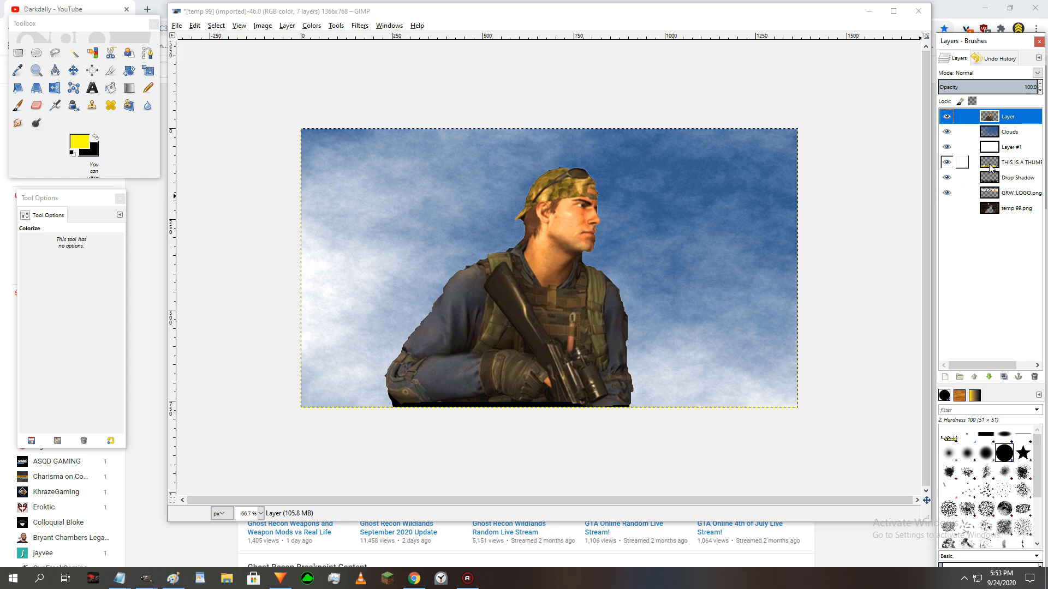
- Move the white Layer #1 to the bottom of the stack, keep it visible, and bucket fill it with black
{"action": "left_click", "coordinate": [947, 148]}
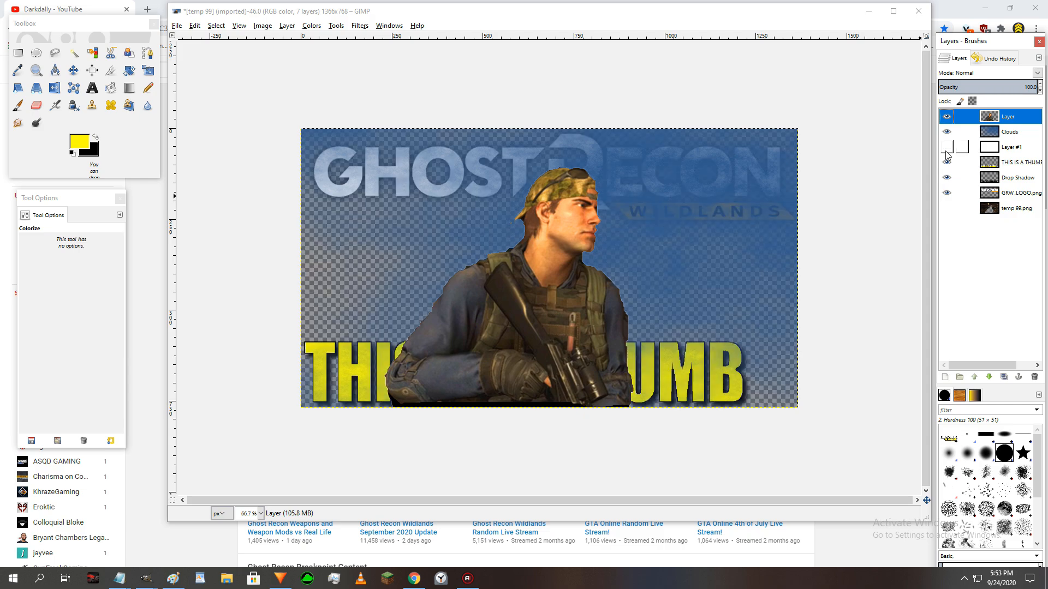
{"action": "left_click_drag", "start_coordinate": [999, 148], "coordinate": [1009, 215]}
{"action": "left_click", "coordinate": [948, 209]}
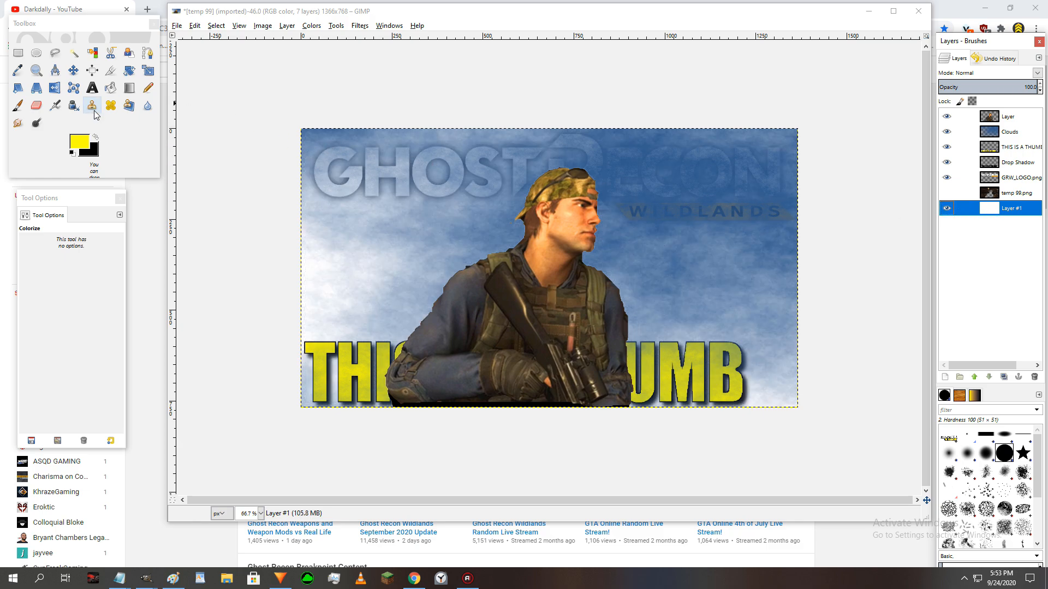
{"action": "left_click", "coordinate": [111, 87]}
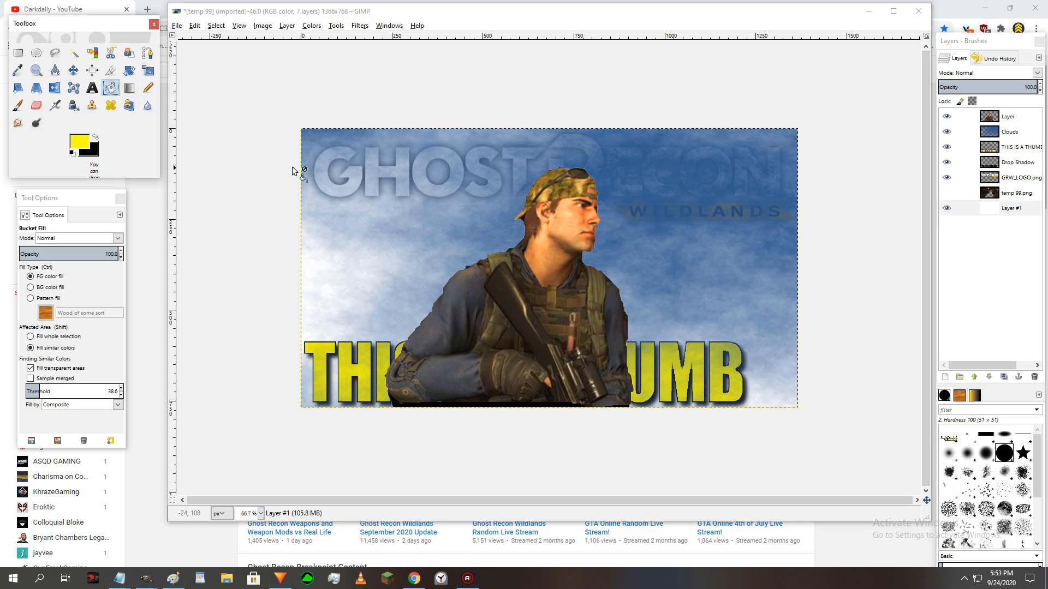
{"action": "left_click", "coordinate": [385, 201]}
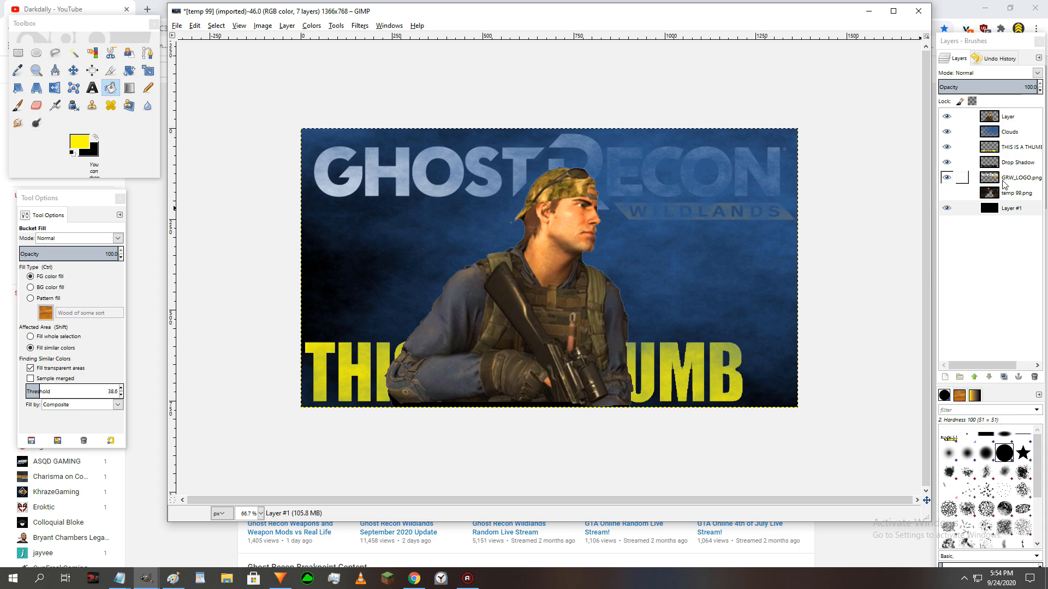
- Restack the logo, THIS IS A THUMB and Drop Shadow layers above Clouds, with the logo directly beneath the soldier layer
{"action": "left_click_drag", "start_coordinate": [1018, 178], "coordinate": [1005, 117]}
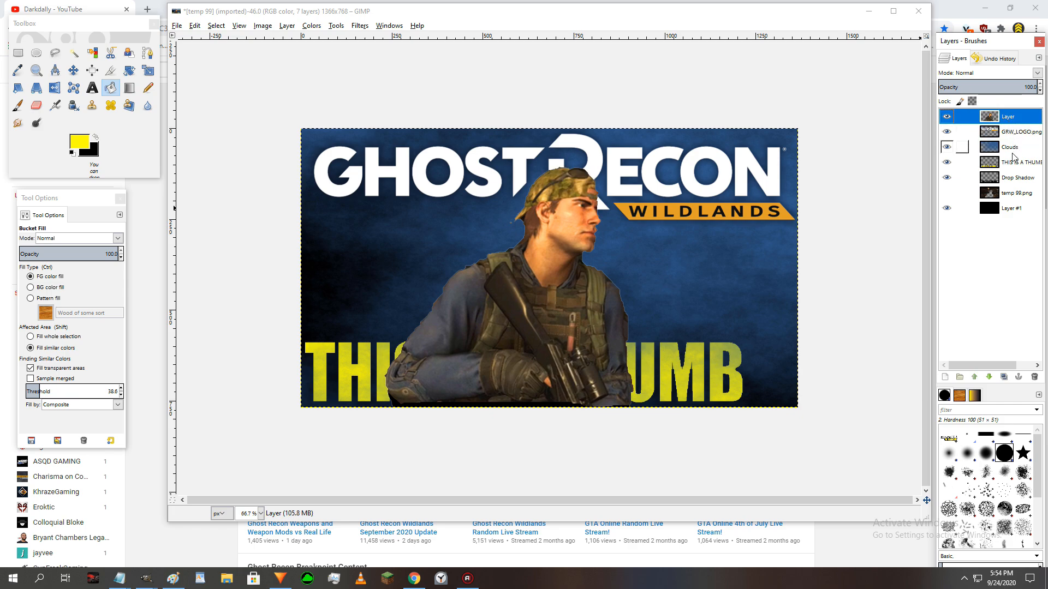
{"action": "left_click_drag", "start_coordinate": [1013, 162], "coordinate": [1009, 147]}
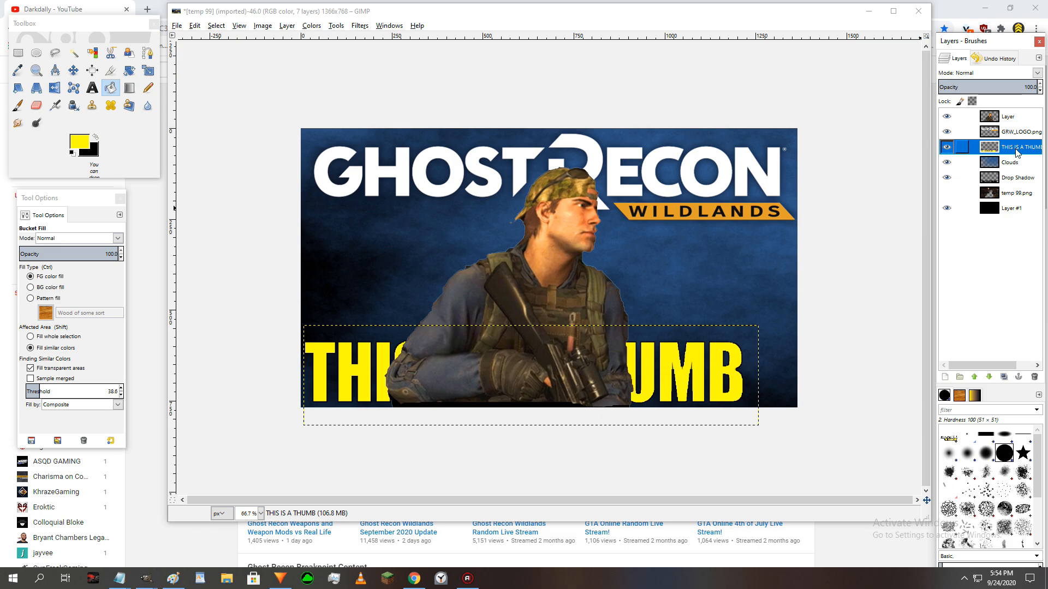
{"action": "left_click_drag", "start_coordinate": [1016, 178], "coordinate": [1015, 162]}
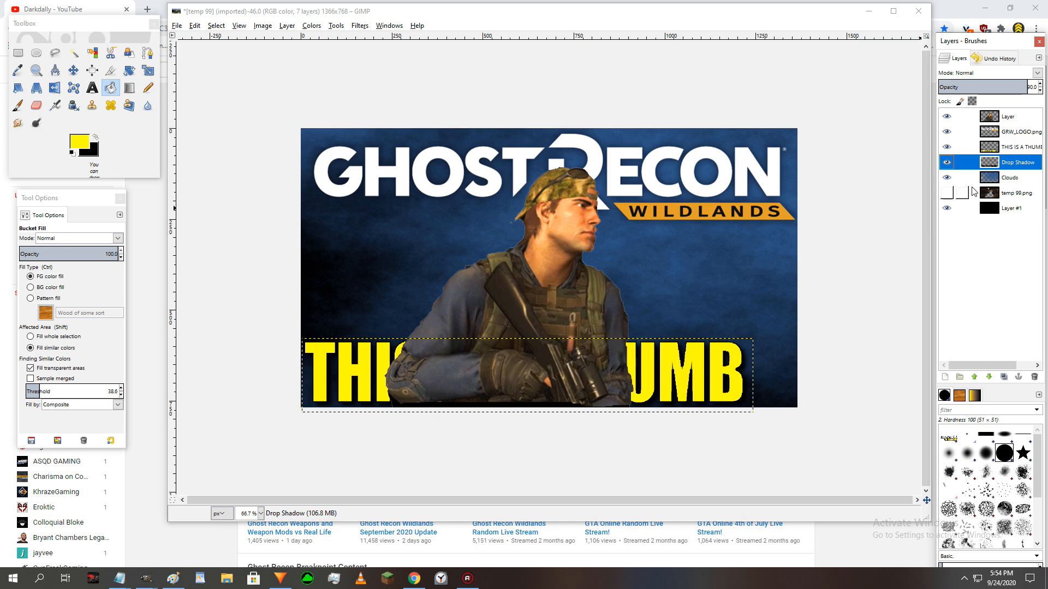
- Check the original temp 99.png layer by showing and hiding it, and delete it from the image
{"action": "left_click", "coordinate": [947, 194]}
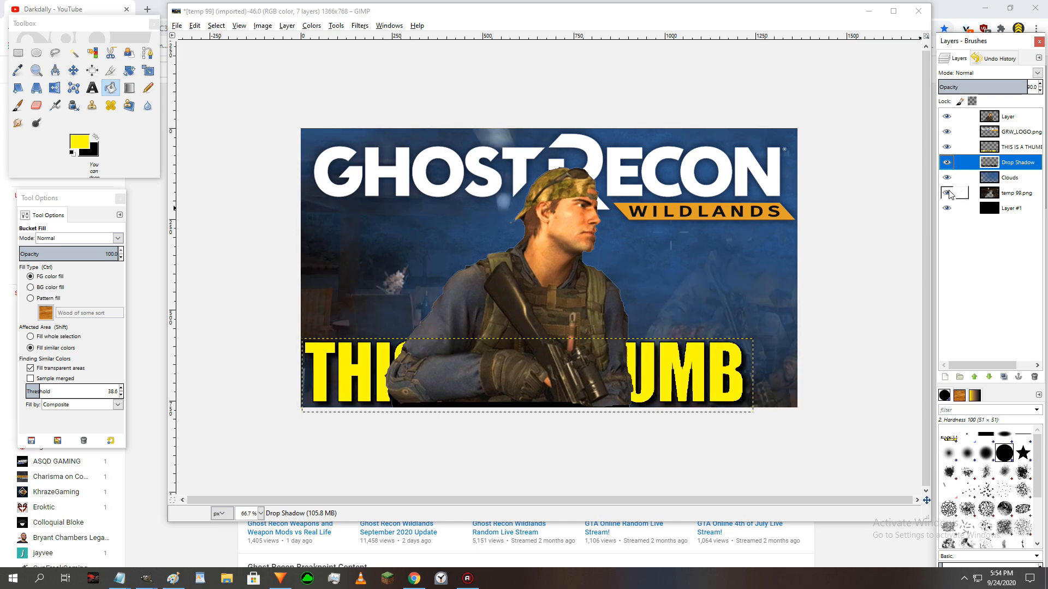
{"action": "left_click", "coordinate": [947, 193]}
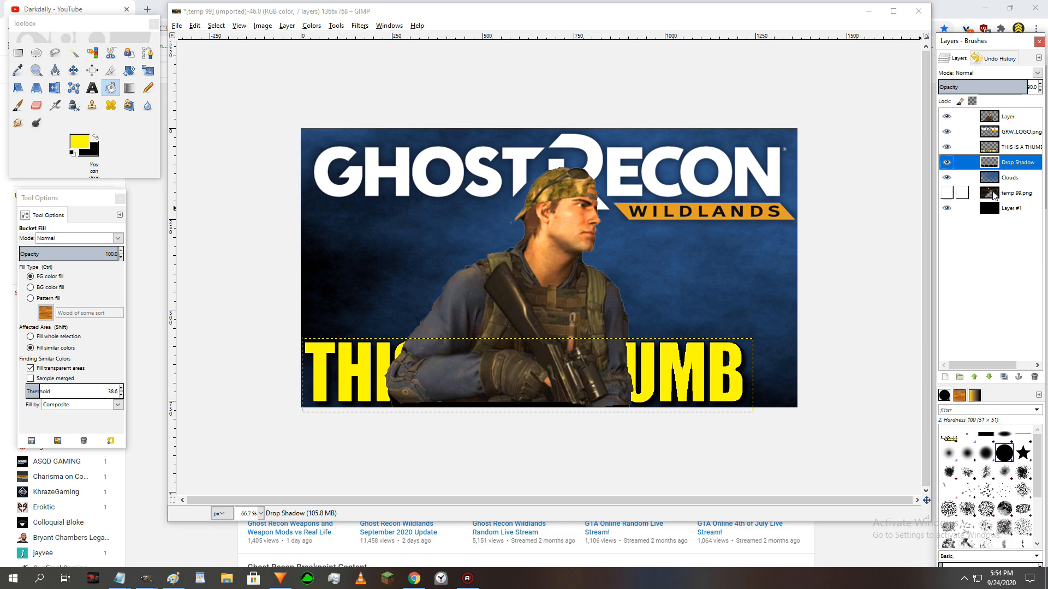
{"action": "right_click", "coordinate": [1006, 195]}
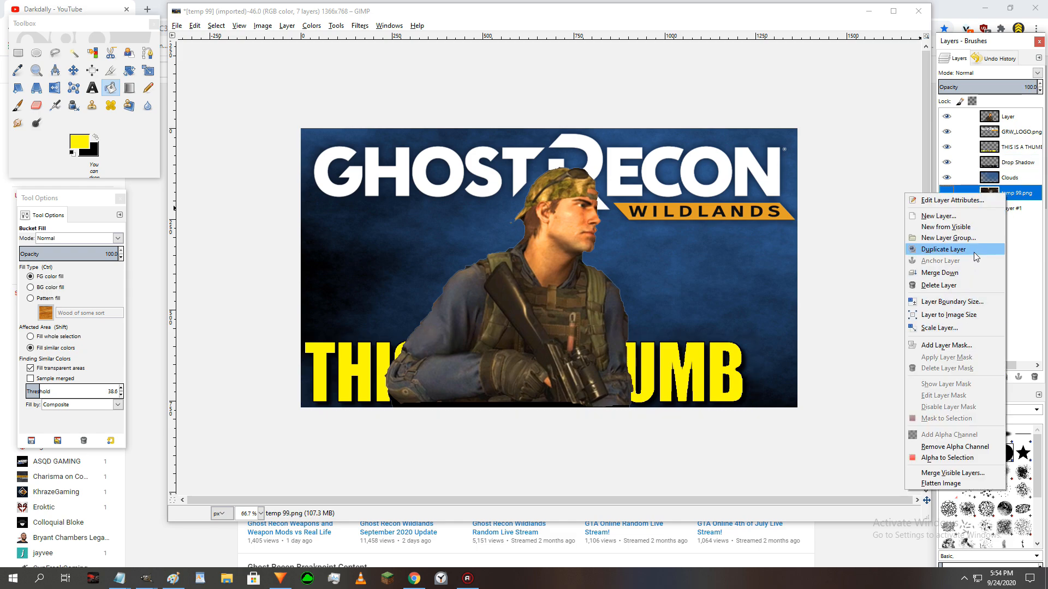
{"action": "left_click", "coordinate": [969, 284]}
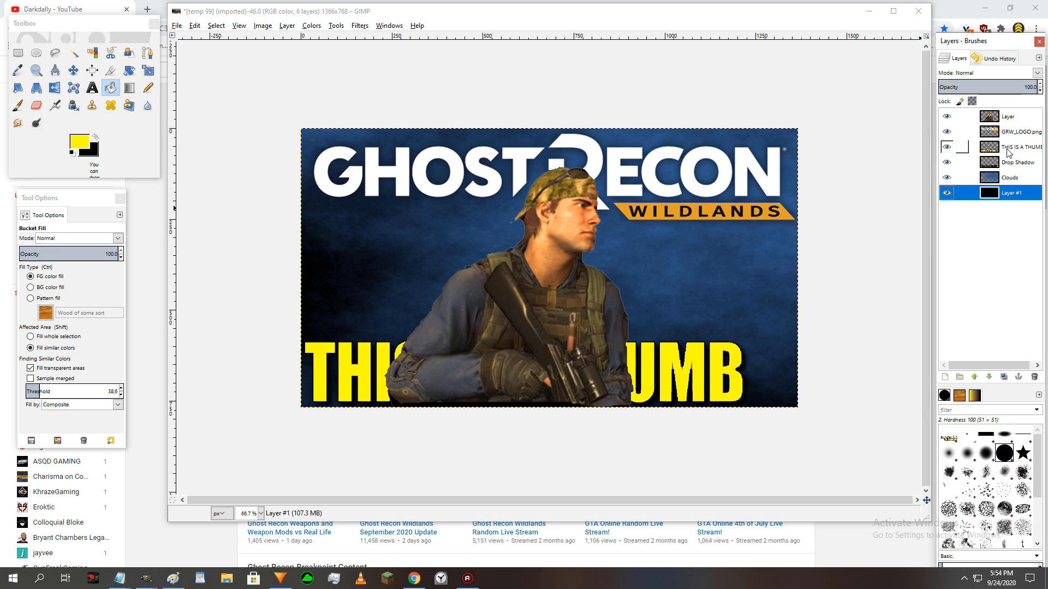
- Move the THIS IS A THUMB text layer above the soldier to the top of the stack, and select the Clouds layer
{"action": "left_click_drag", "start_coordinate": [1009, 152], "coordinate": [1007, 113]}
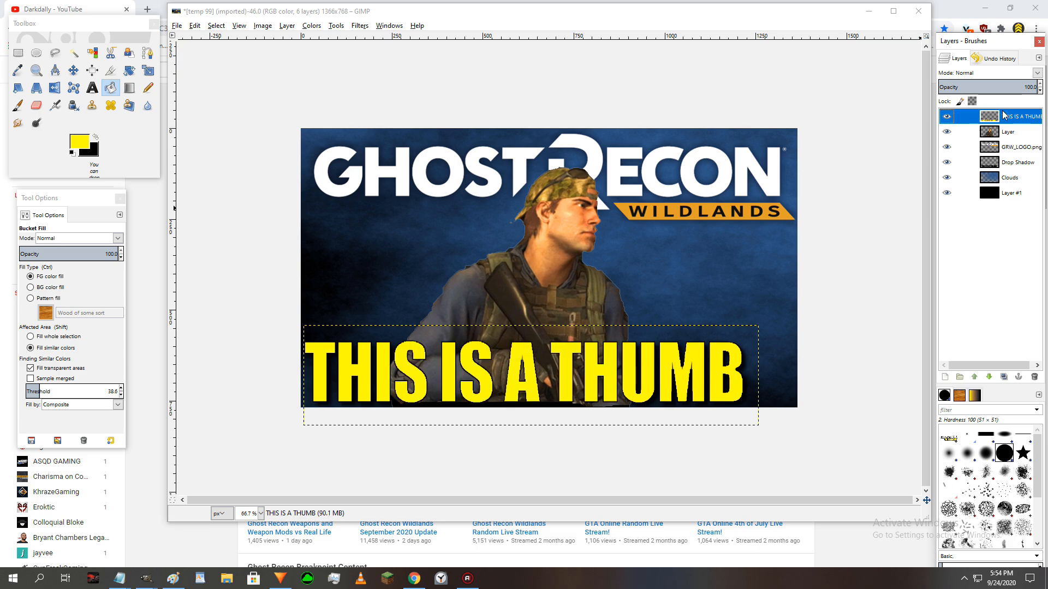
{"action": "left_click", "coordinate": [1010, 178]}
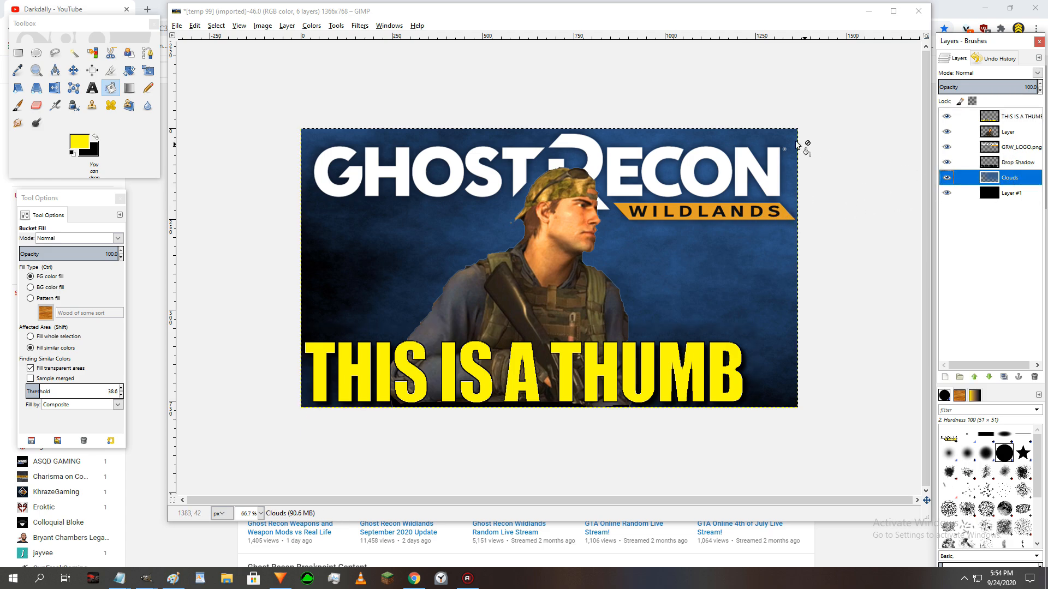
- Apply the Mosaic distortion filter to the Clouds layer with widened spacing between the tiles
{"action": "left_click", "coordinate": [359, 26]}
{"action": "mouse_move", "coordinate": [399, 155]}
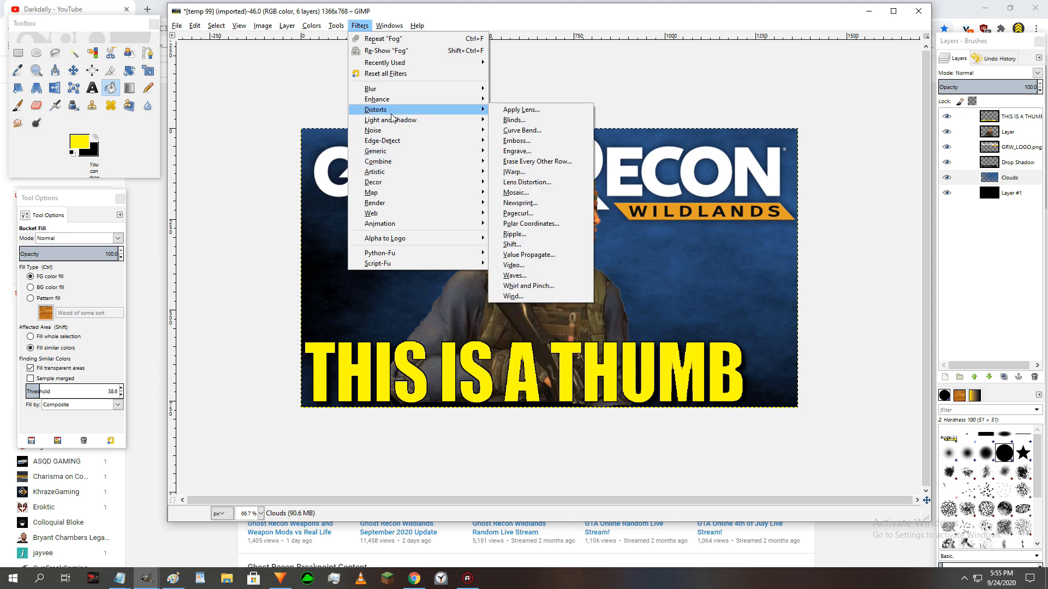
{"action": "mouse_move", "coordinate": [394, 118]}
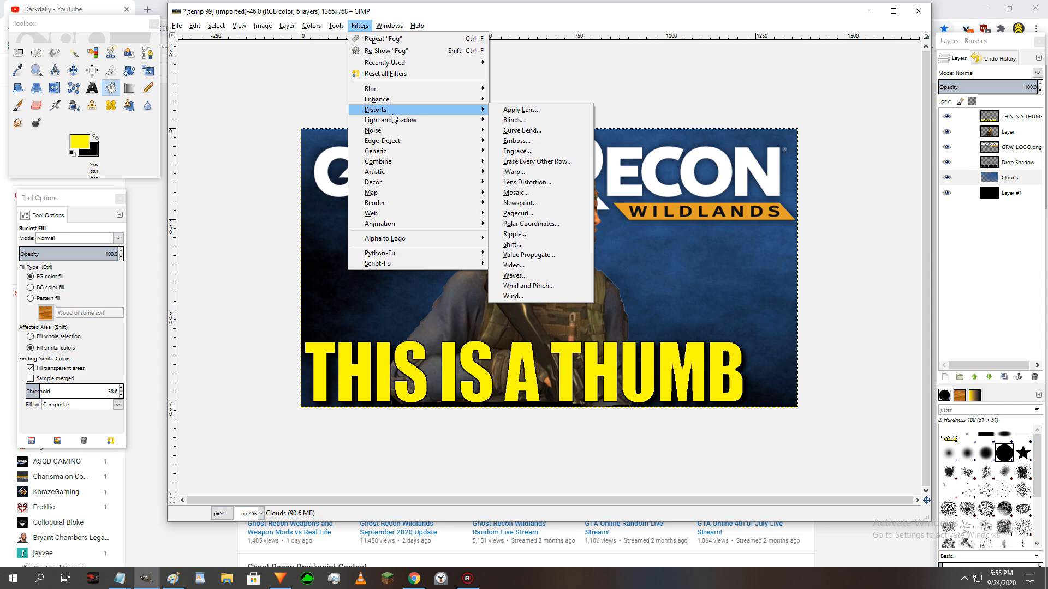
{"action": "left_click", "coordinate": [515, 192]}
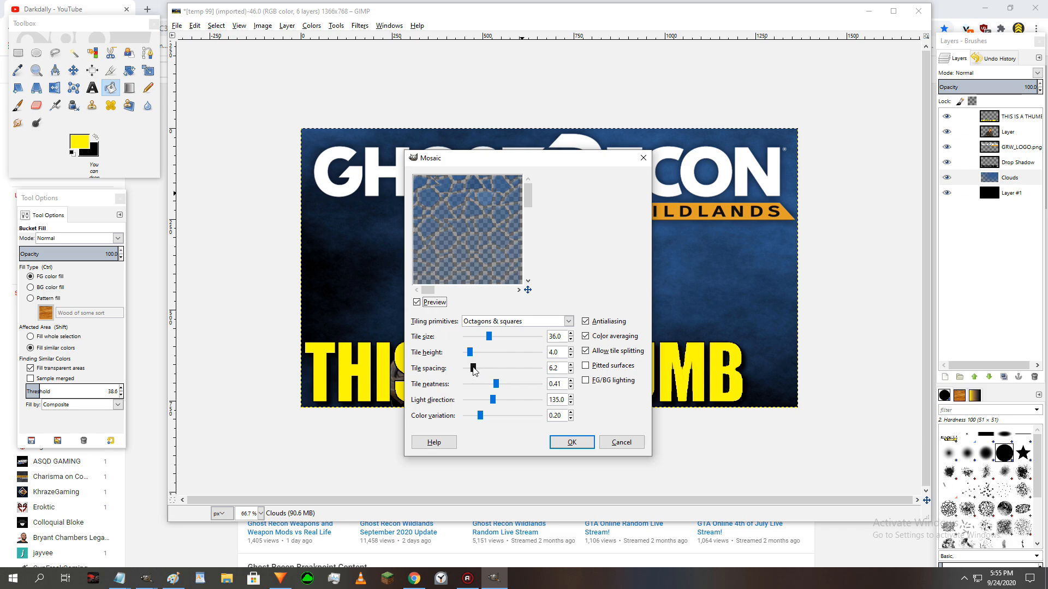
{"action": "left_click_drag", "start_coordinate": [474, 370], "coordinate": [471, 369]}
{"action": "left_click", "coordinate": [569, 439]}
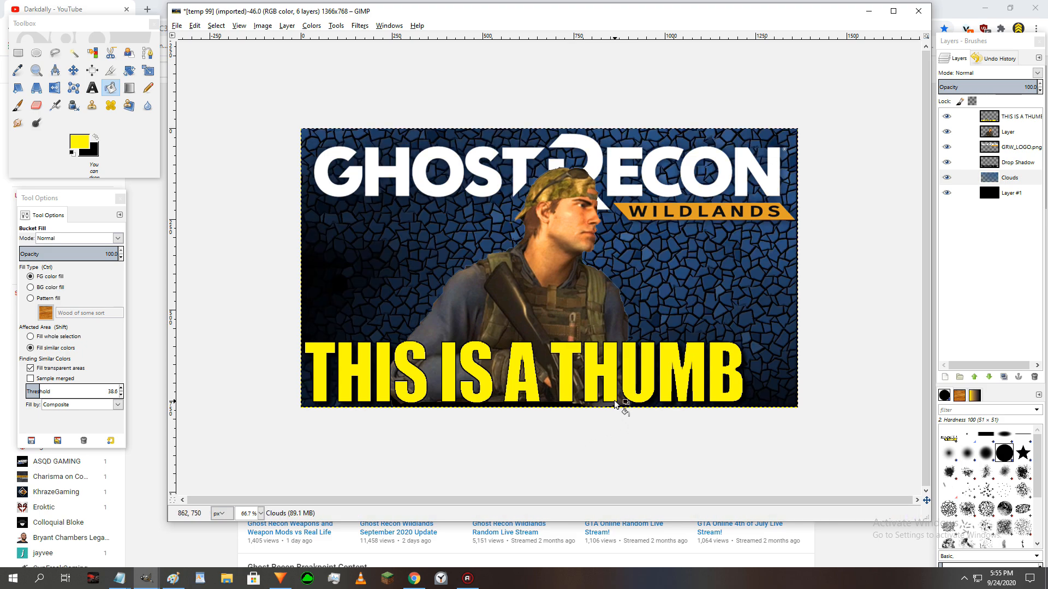
- Raise the brightness of the Clouds mosaic strongly and its contrast slightly with Brightness-Contrast
{"action": "left_click", "coordinate": [359, 26]}
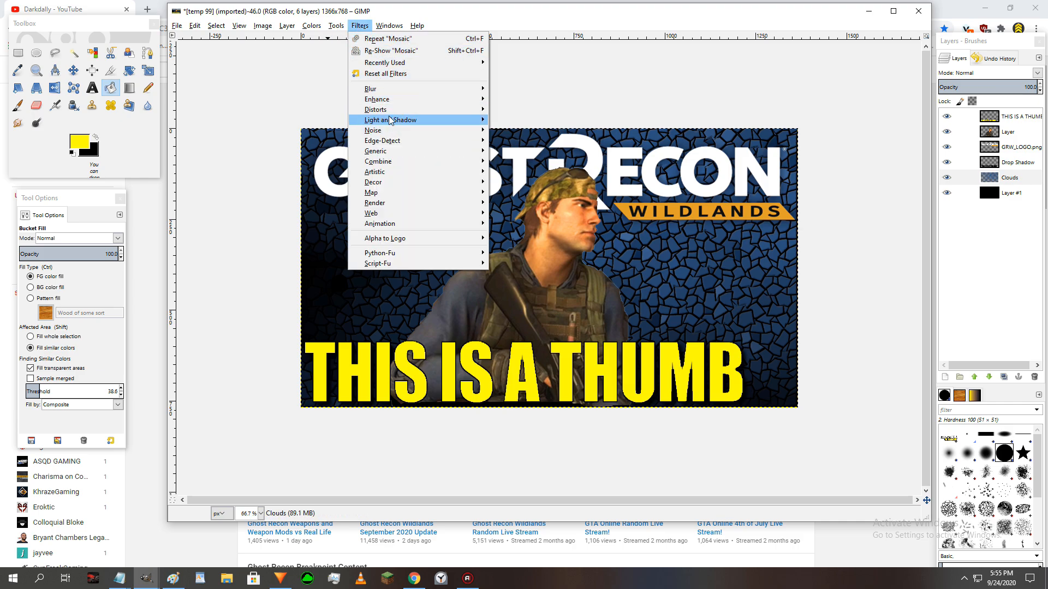
{"action": "mouse_move", "coordinate": [312, 26]}
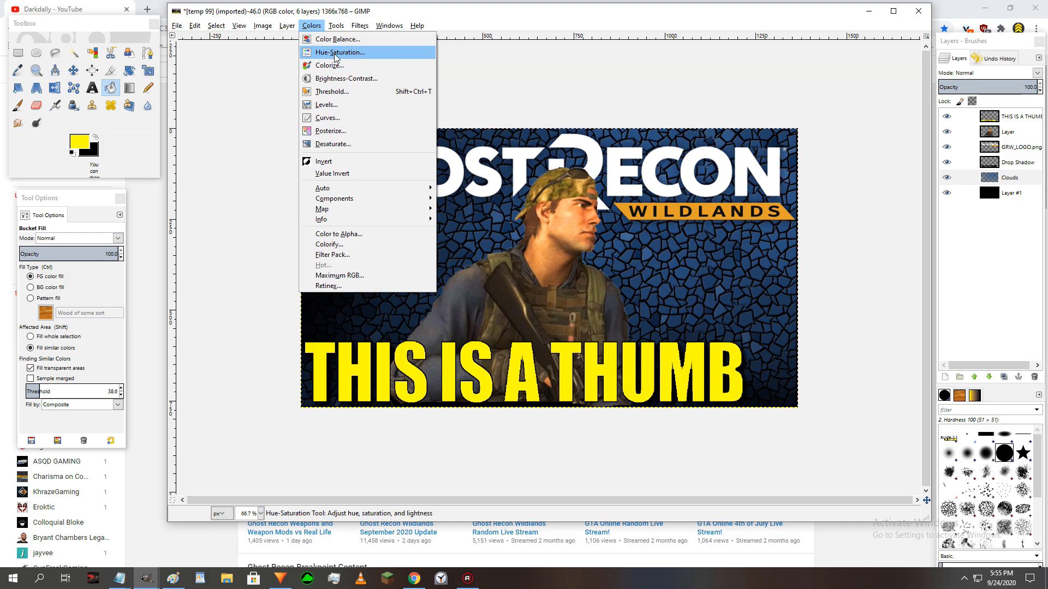
{"action": "left_click", "coordinate": [341, 79]}
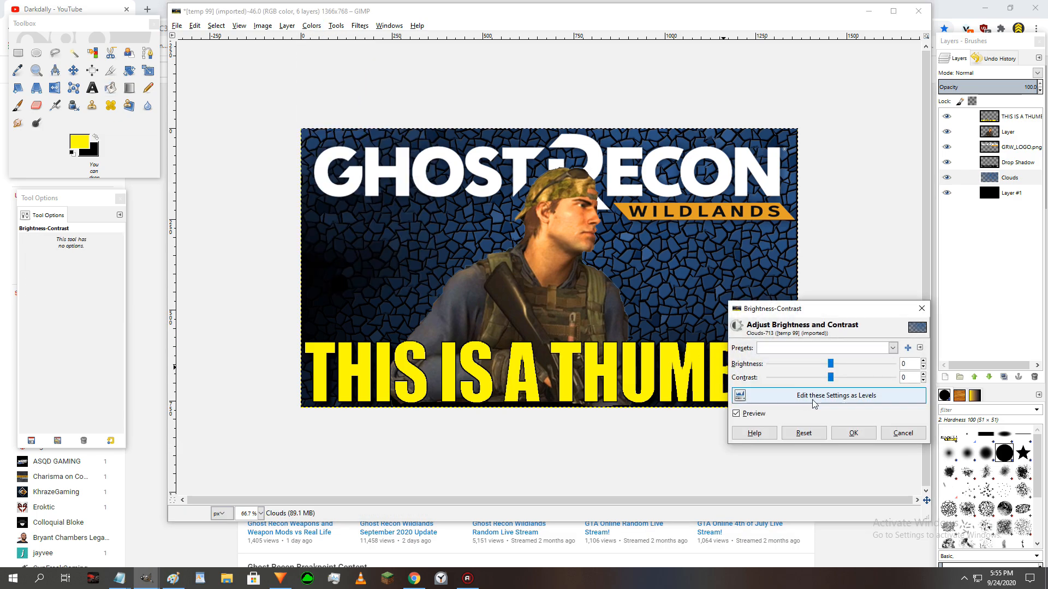
{"action": "mouse_move", "coordinate": [831, 379]}
{"action": "left_mouse_down"}
{"action": "mouse_move", "coordinate": [867, 382]}
{"action": "mouse_move", "coordinate": [816, 388]}
{"action": "mouse_move", "coordinate": [841, 365]}
{"action": "mouse_move", "coordinate": [873, 369]}
{"action": "mouse_move", "coordinate": [830, 378]}
{"action": "mouse_move", "coordinate": [843, 378]}
{"action": "left_mouse_up"}
{"action": "left_click", "coordinate": [853, 433]}
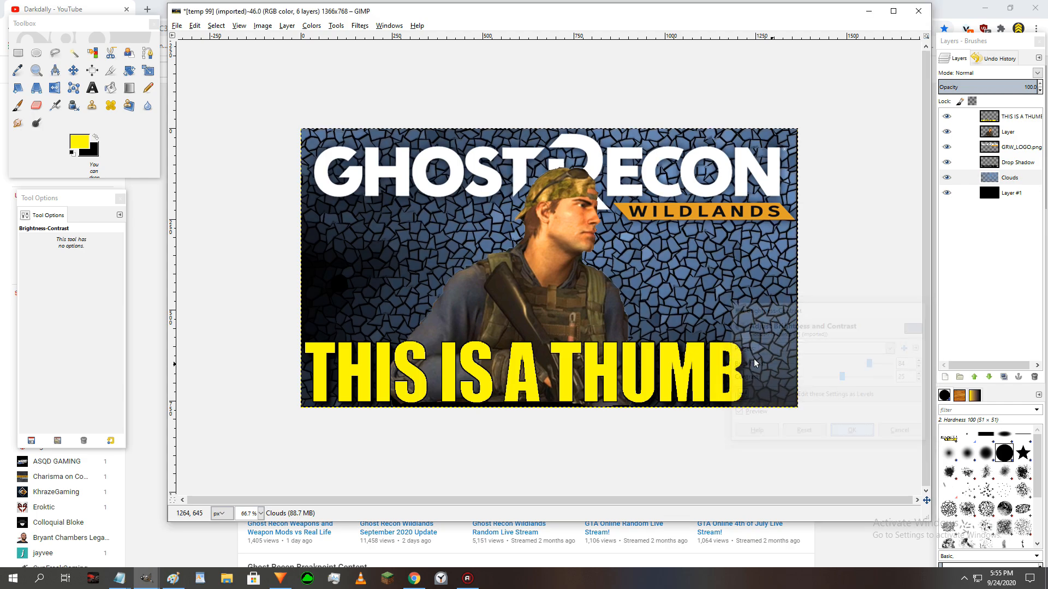
- Increase the saturation of the Clouds layer to 66 with Hue-Saturation
{"action": "left_click", "coordinate": [312, 26]}
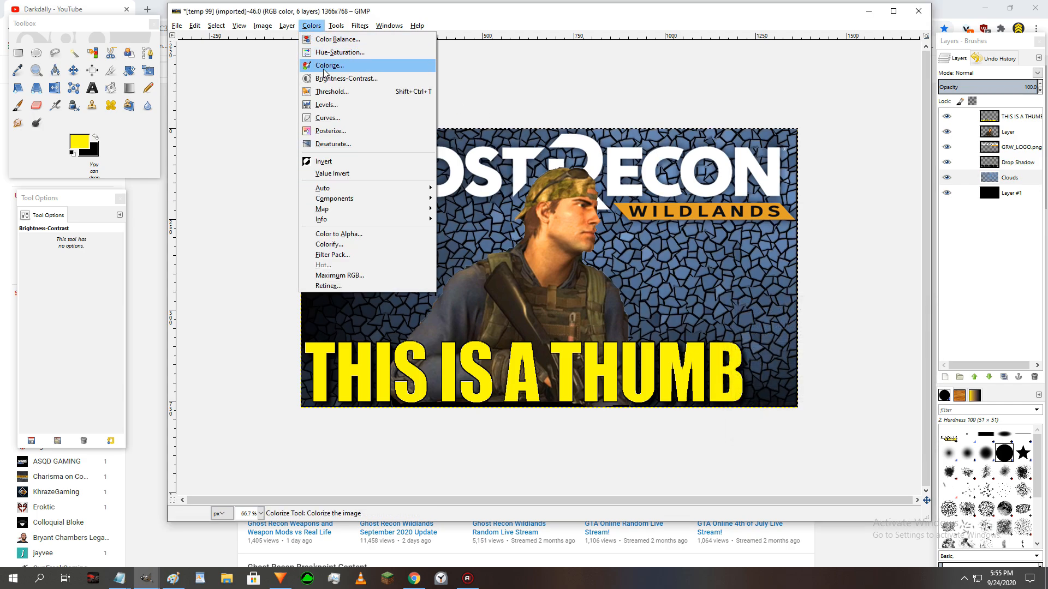
{"action": "left_click", "coordinate": [330, 52]}
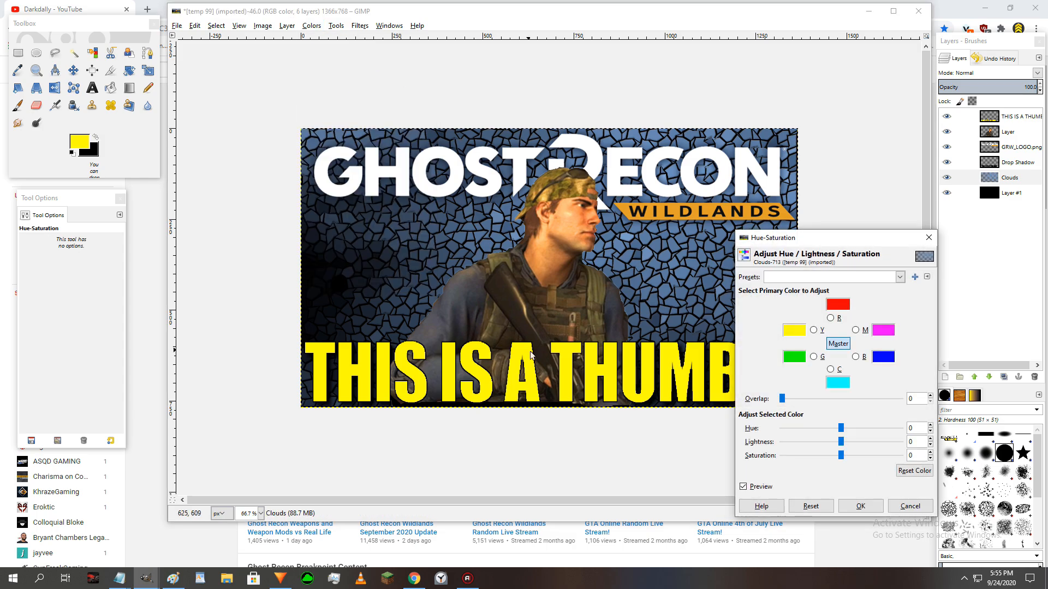
{"action": "left_click_drag", "start_coordinate": [840, 455], "coordinate": [879, 458]}
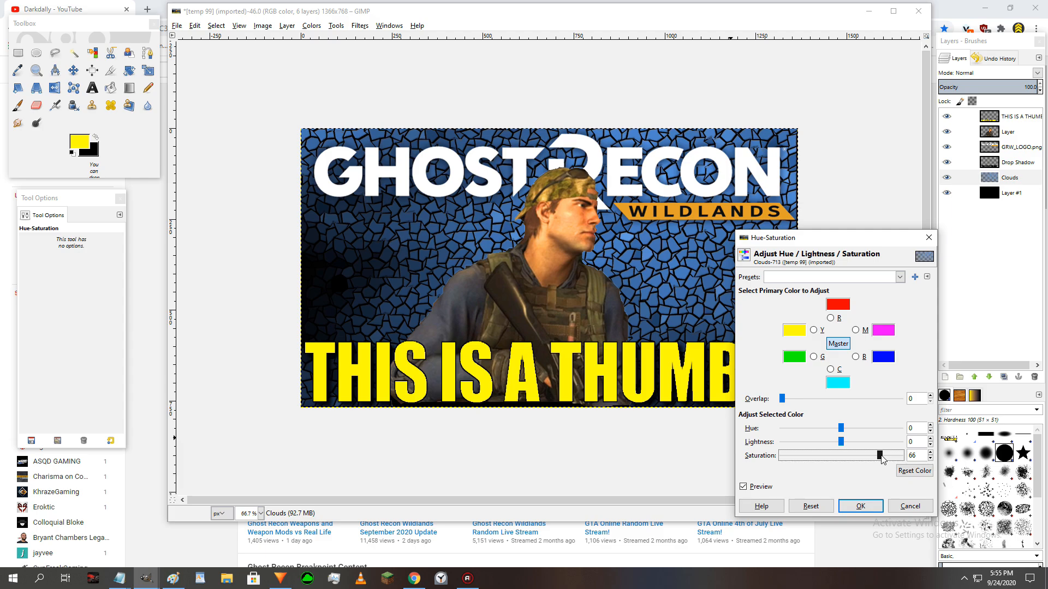
{"action": "left_click", "coordinate": [873, 504]}
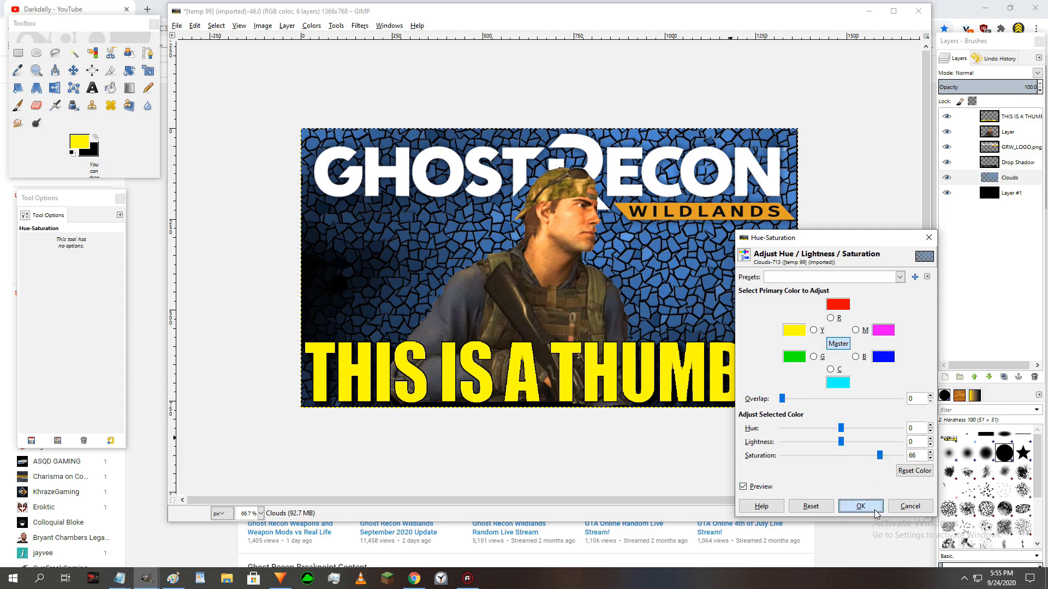
- Add a black drop shadow to the GRW_LOGO.png layer with X and Y offsets of 10, blur radius 15, opacity 90 and no resizing
{"action": "left_click", "coordinate": [1018, 150]}
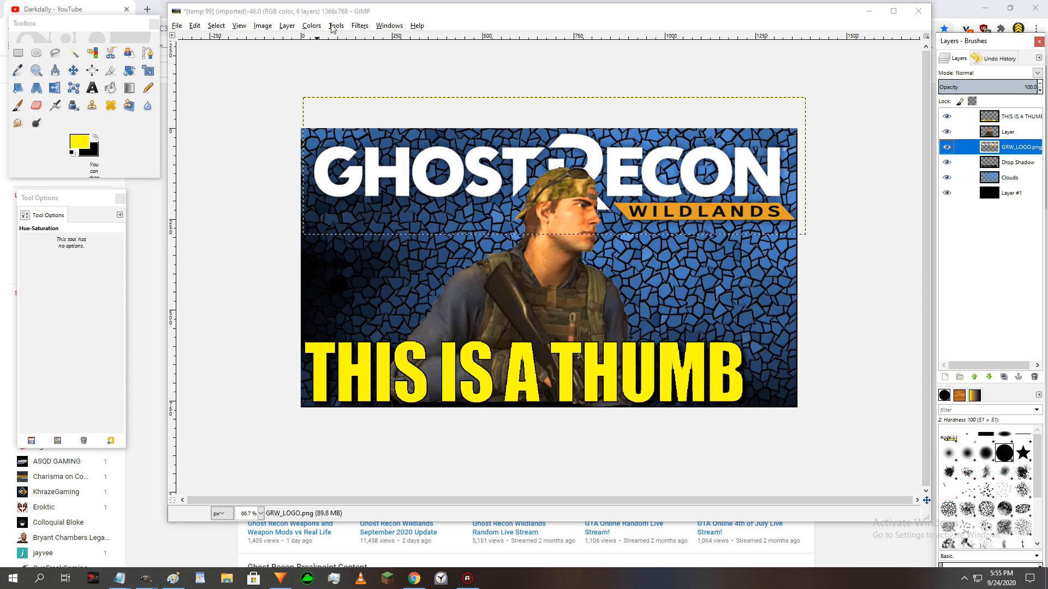
{"action": "left_click", "coordinate": [360, 28]}
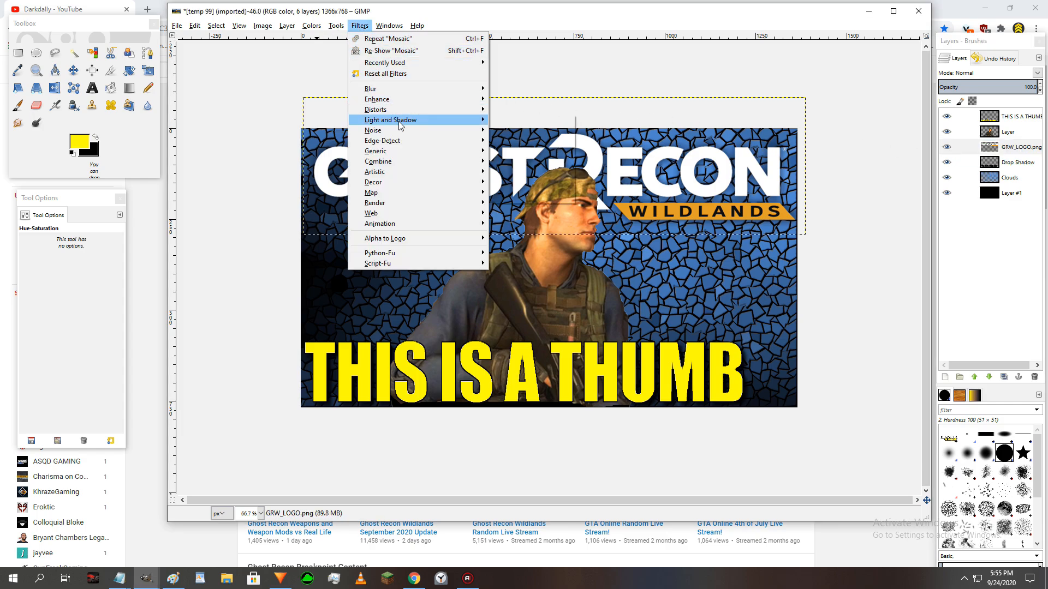
{"action": "mouse_move", "coordinate": [470, 120]}
{"action": "left_click", "coordinate": [509, 176]}
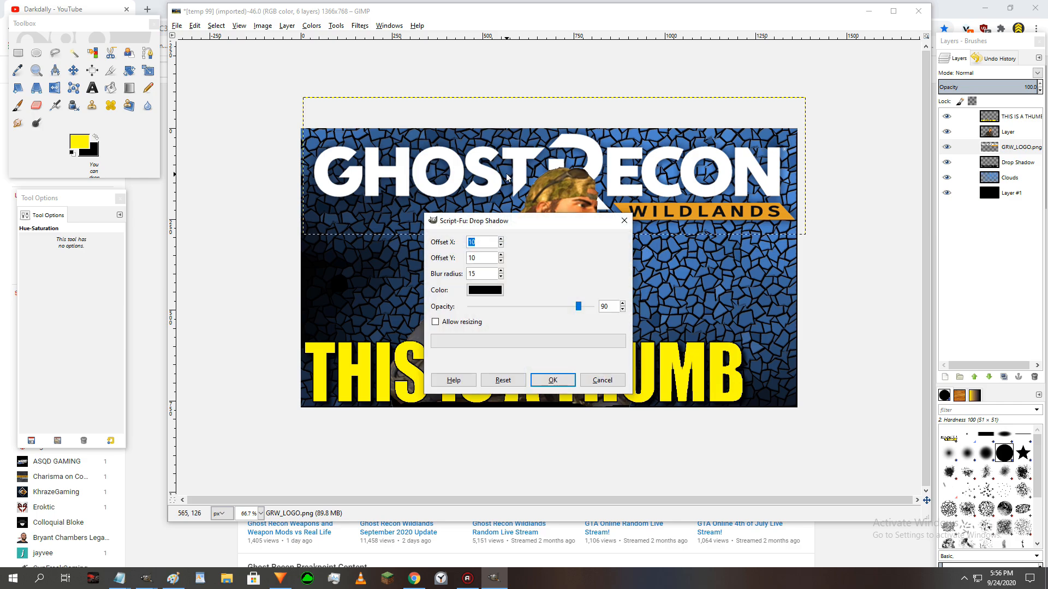
{"action": "key", "text": "Return"}
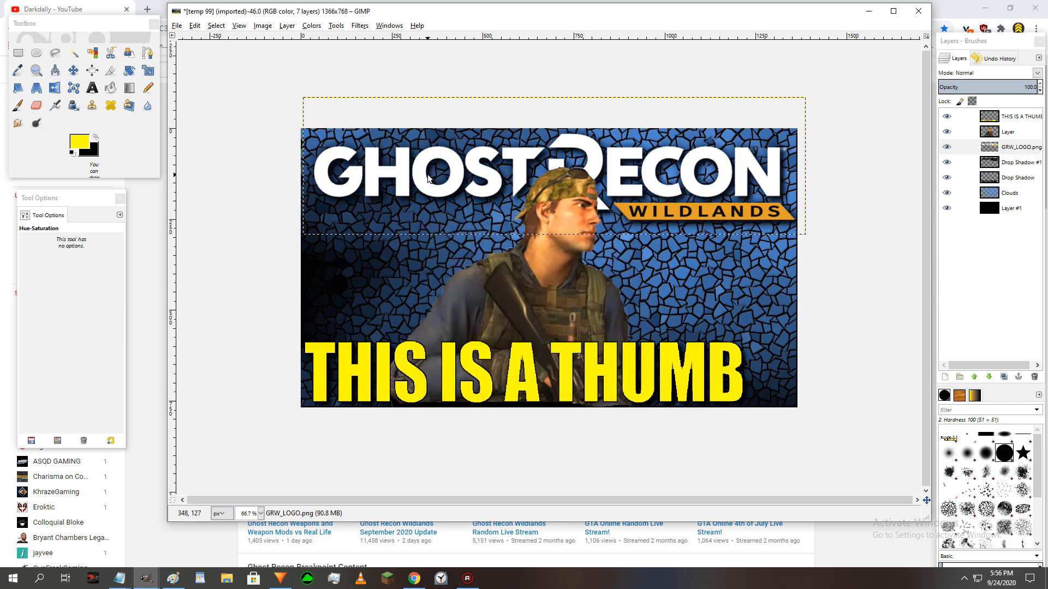
- Add a black border (000000) around the image with X and Y sizes of 15 and a delta value of 25
{"action": "left_click", "coordinate": [360, 28]}
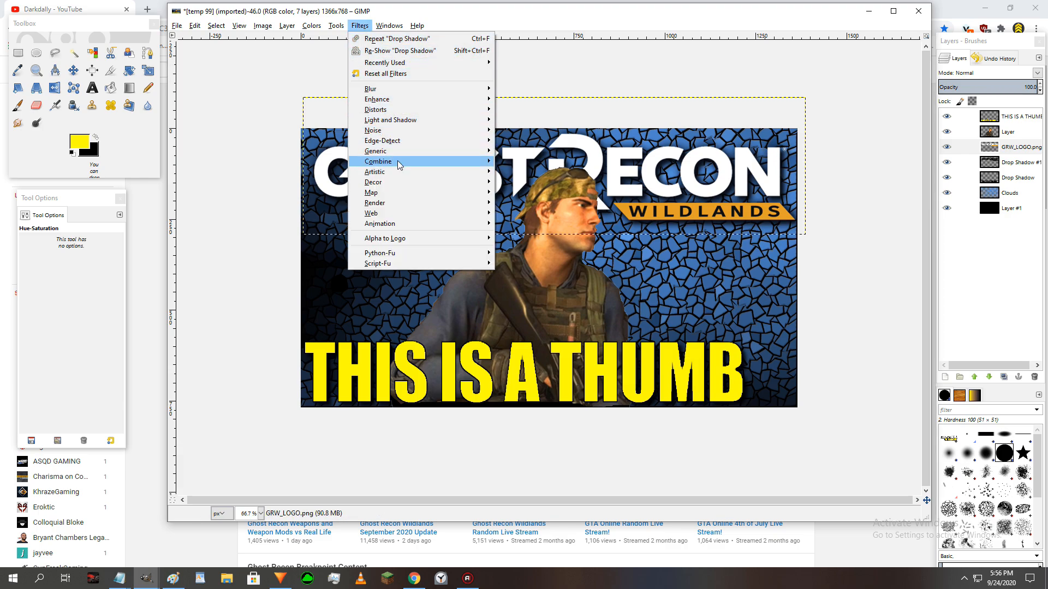
{"action": "mouse_move", "coordinate": [395, 182]}
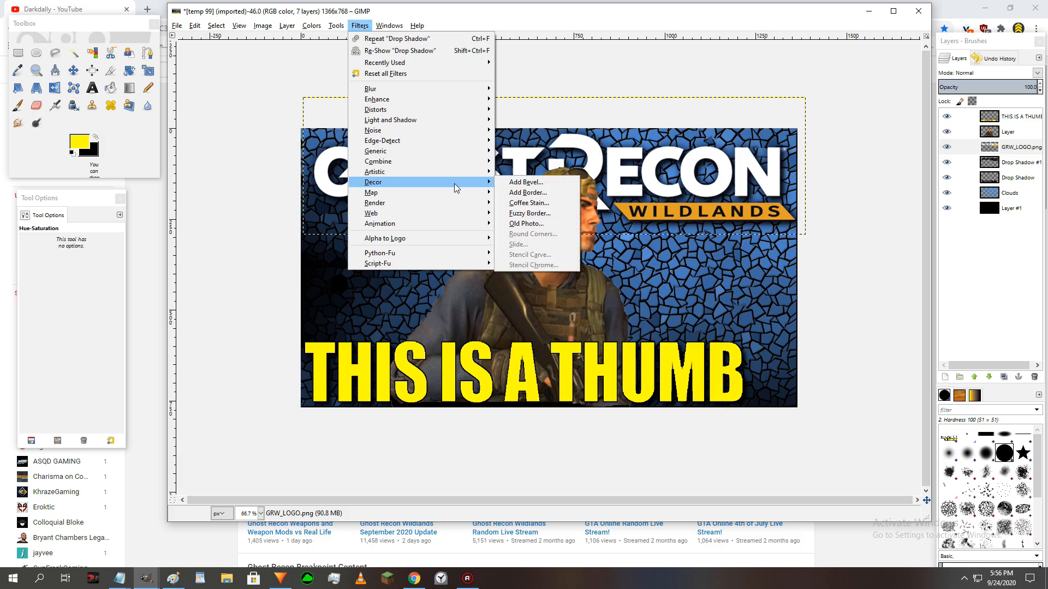
{"action": "left_click", "coordinate": [520, 192]}
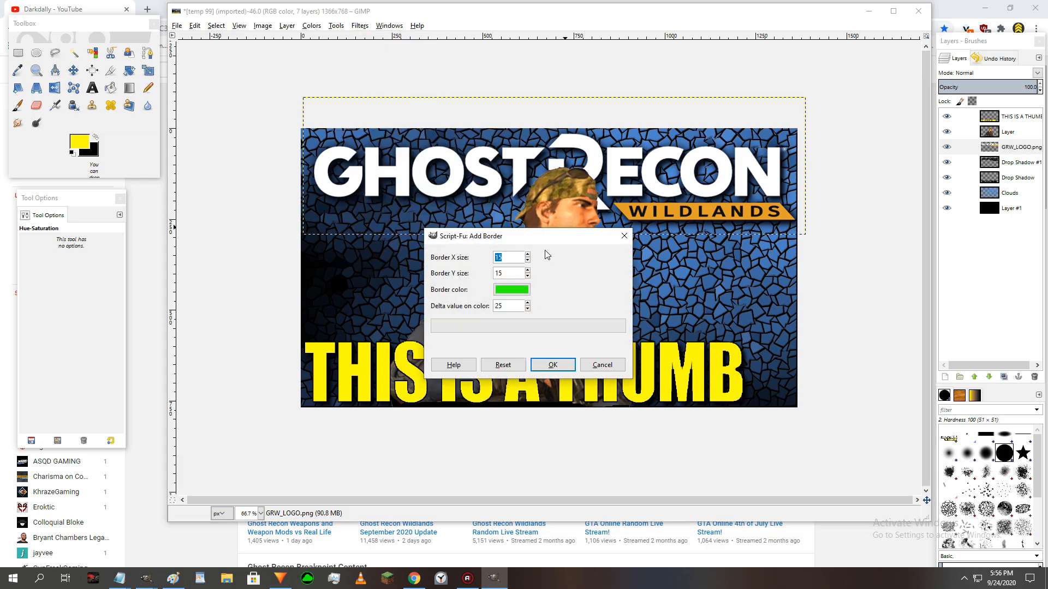
{"action": "left_click", "coordinate": [511, 289]}
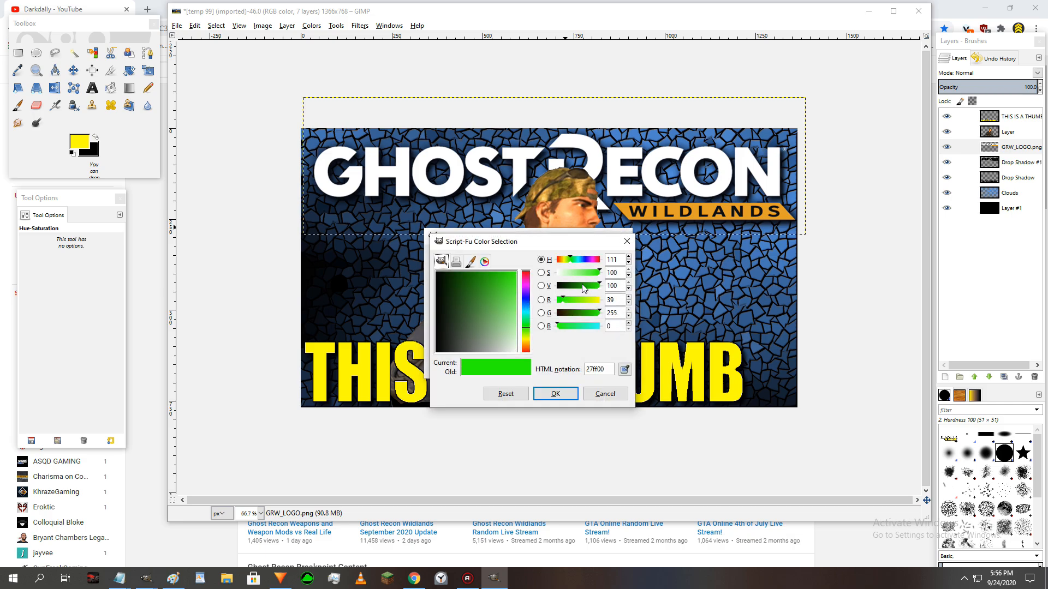
{"action": "left_click_drag", "start_coordinate": [583, 287], "coordinate": [556, 286]}
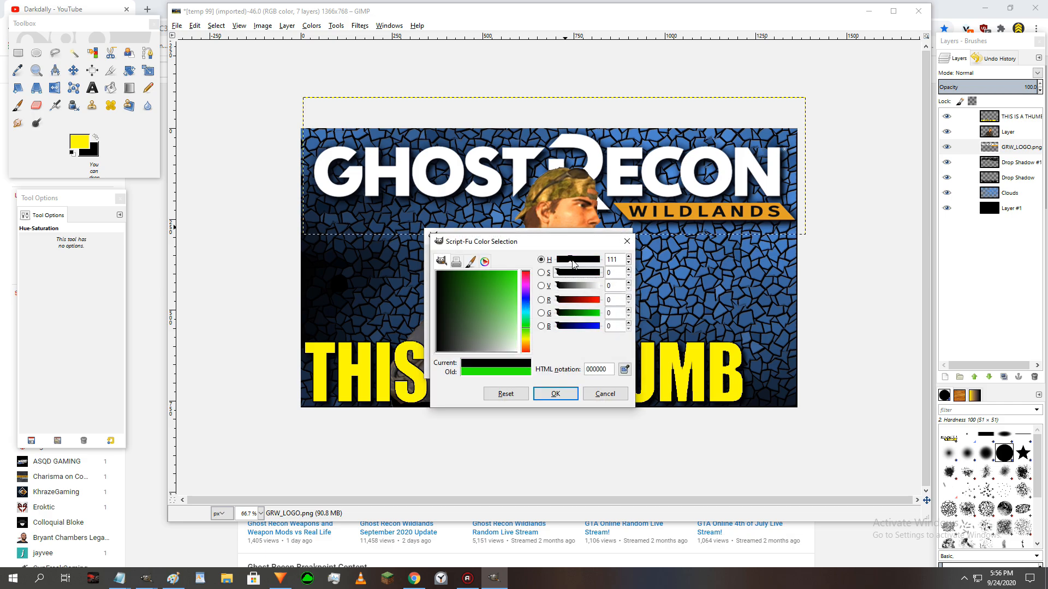
{"action": "left_click", "coordinate": [556, 397]}
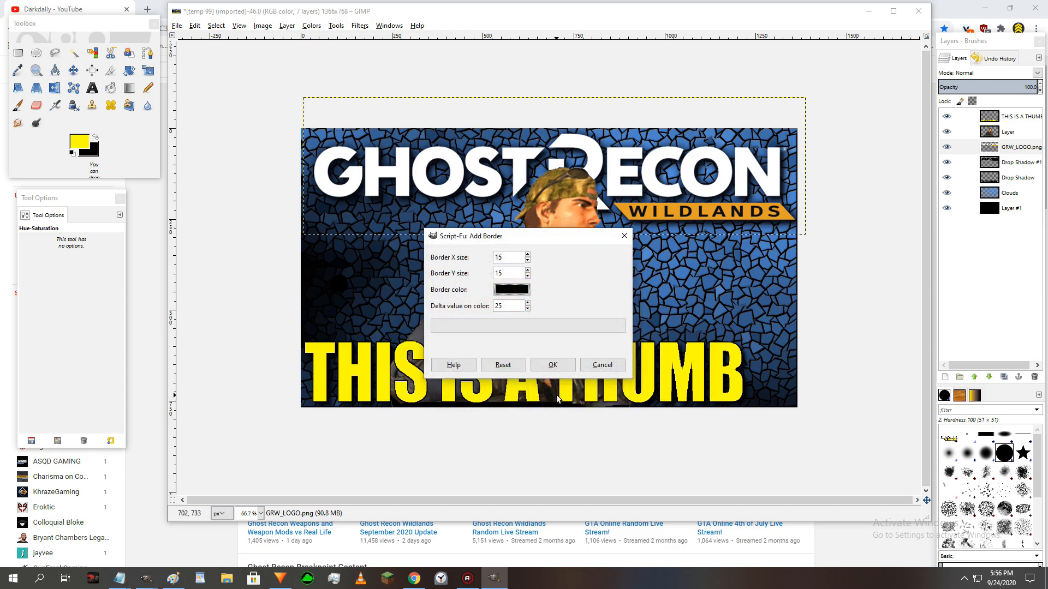
{"action": "left_click", "coordinate": [553, 370]}
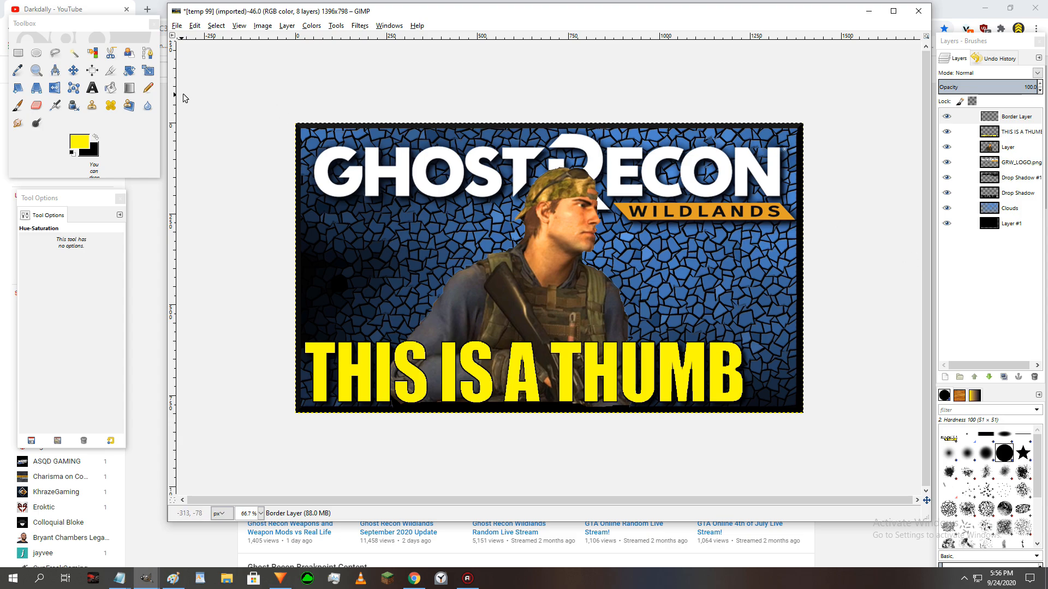
- Examine the finished thumbnail at reduced zoom levels such as 25%, 50% and 33.3% to judge its legibility
{"action": "left_click", "coordinate": [36, 70]}
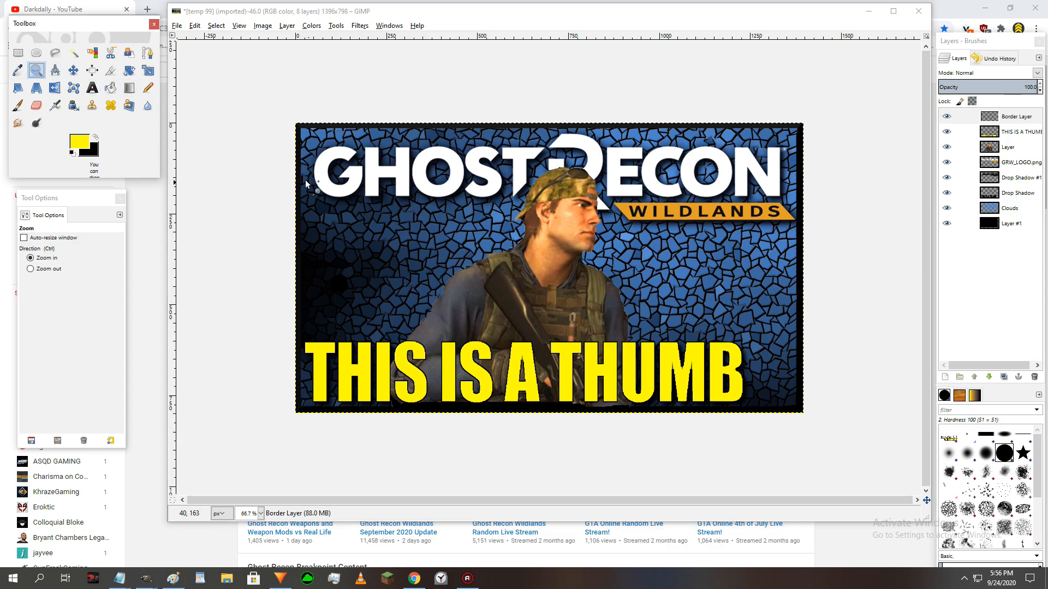
{"action": "left_click", "coordinate": [427, 230], "text": "ctrl"}
{"action": "left_click", "coordinate": [426, 231], "text": "ctrl"}
{"action": "left_click", "coordinate": [427, 231], "text": "ctrl"}
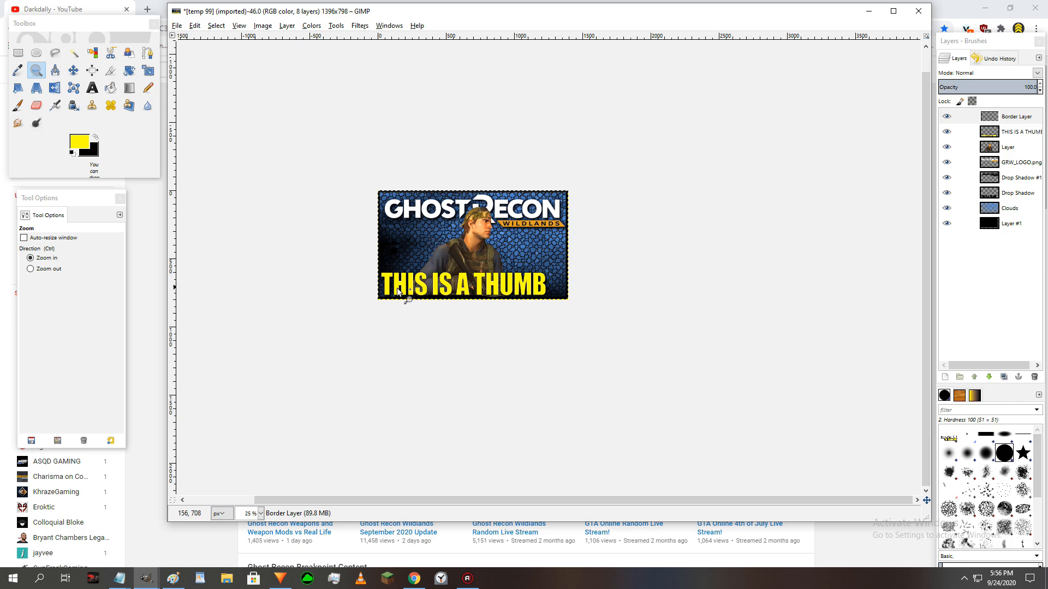
{"action": "left_click", "coordinate": [478, 254]}
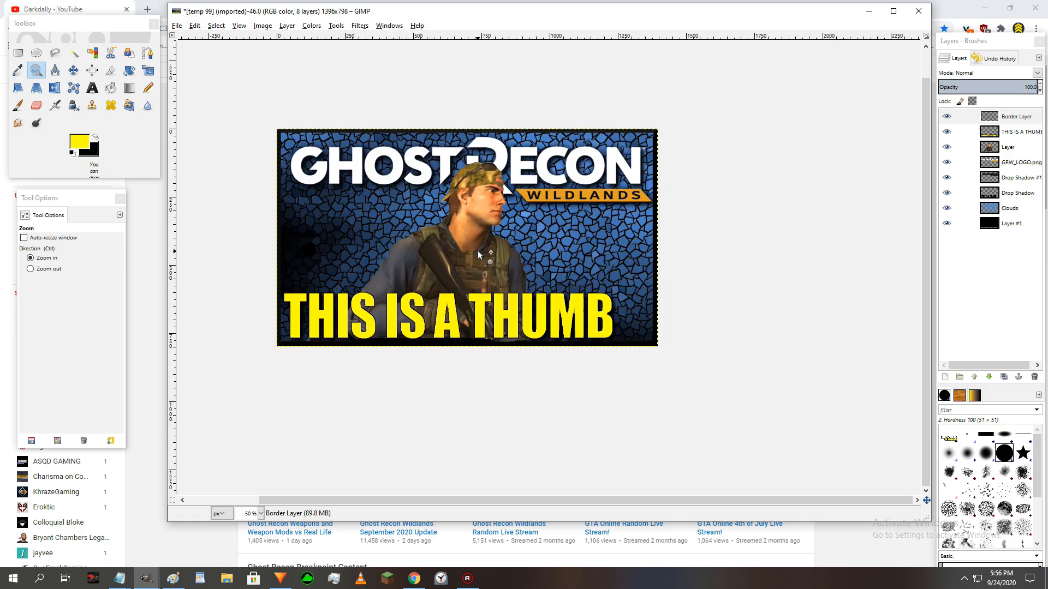
{"action": "left_click", "coordinate": [478, 252]}
{"action": "left_click", "coordinate": [480, 260], "text": "ctrl"}
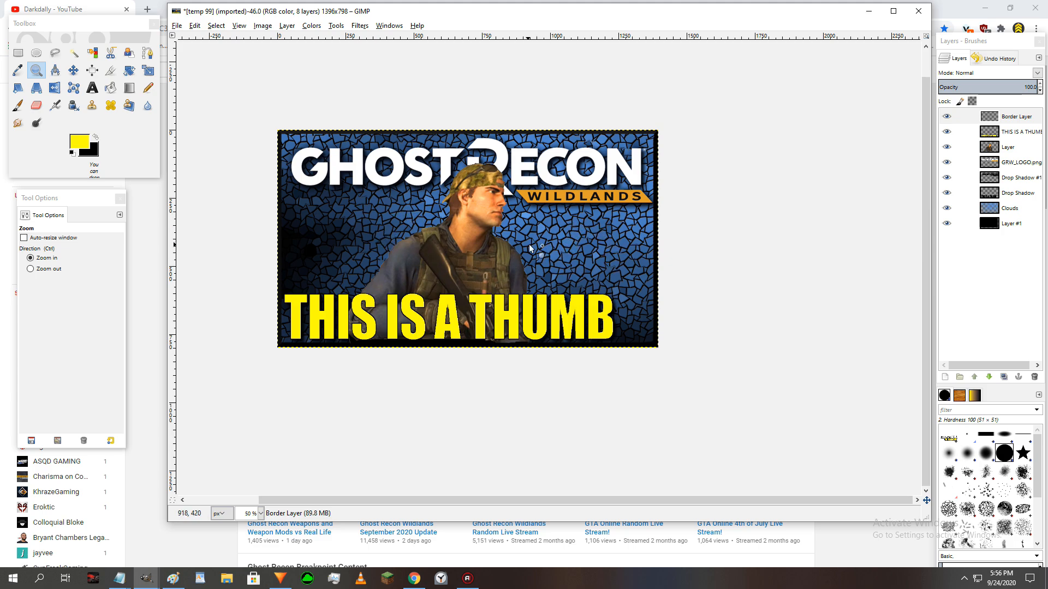
{"action": "left_click", "coordinate": [512, 252], "text": "ctrl"}
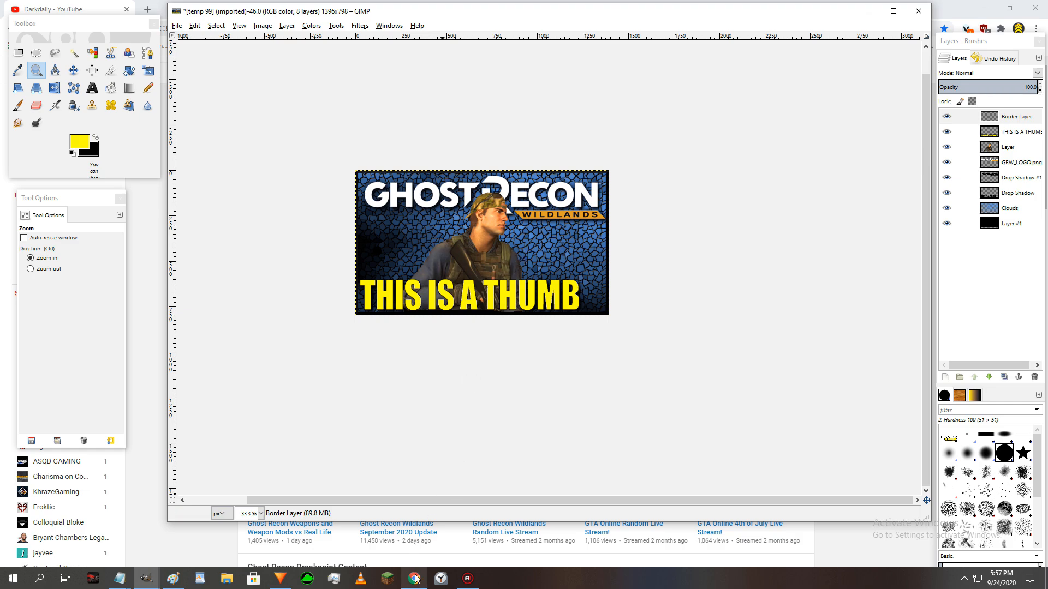
- Close the temp 99 thumbnail image and discard its unsaved changes
{"action": "left_click", "coordinate": [918, 10]}
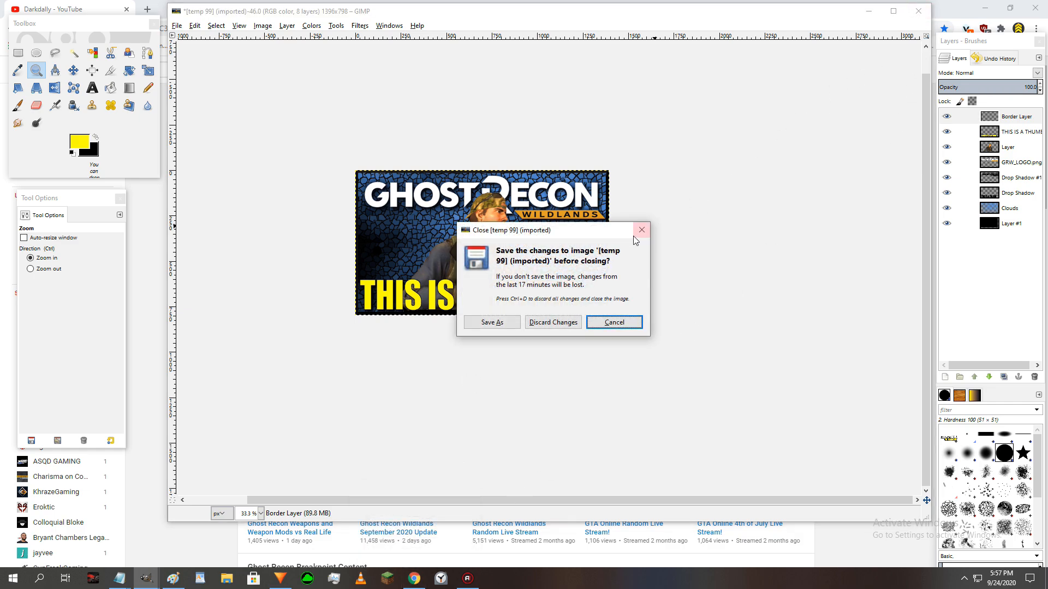
{"action": "left_click", "coordinate": [548, 321]}
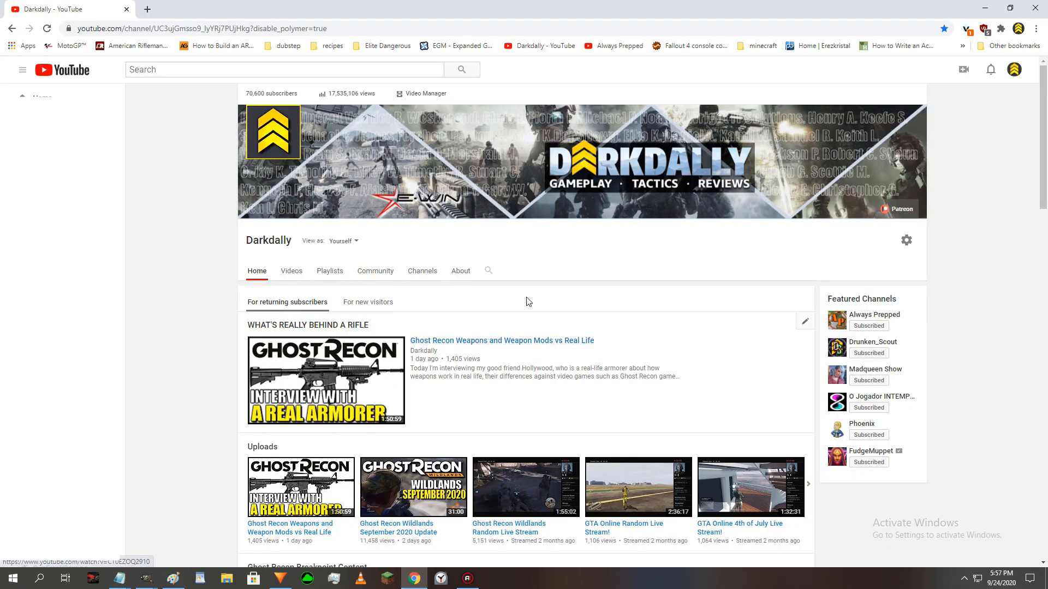
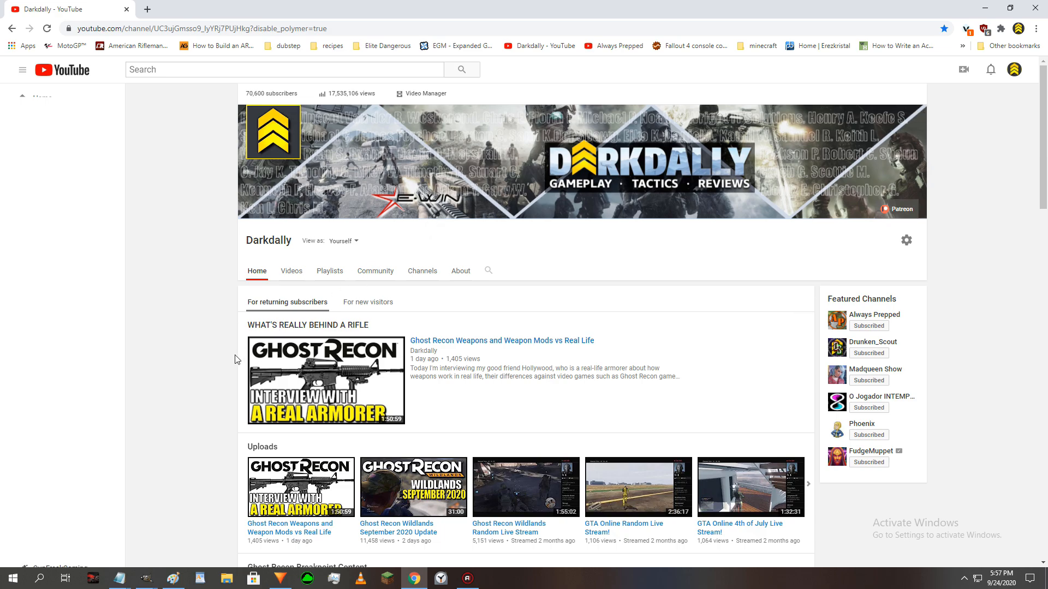
- Examine the thumbnails of the uploads, Ghost Recon Breakpoint playlists and popular videos on the Darkdally YouTube channel page
{"action": "scroll", "coordinate": [458, 415], "scroll_direction": "down", "scroll_amount": 3}
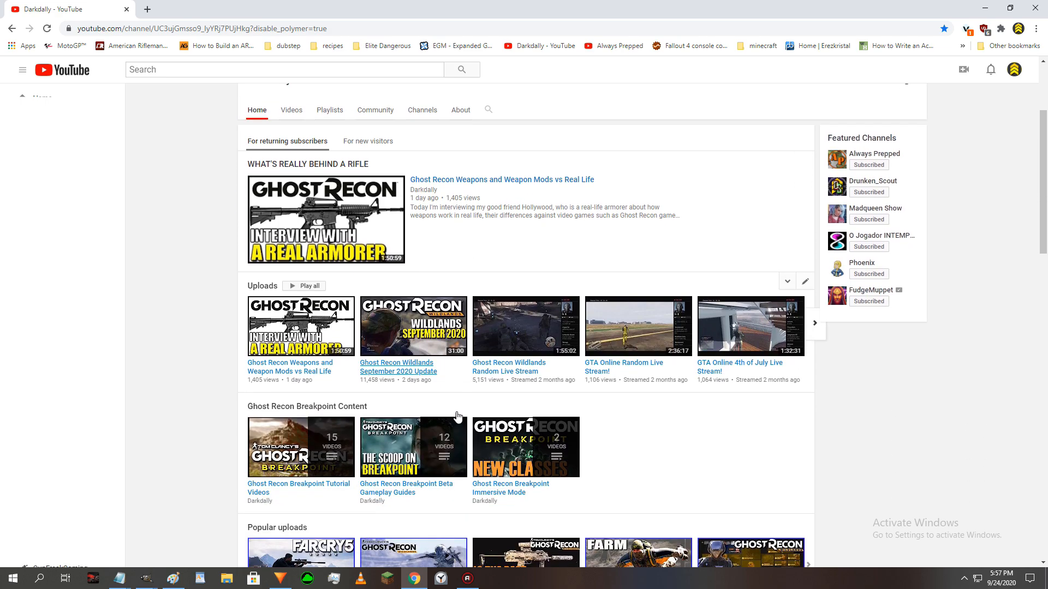
{"action": "scroll", "coordinate": [457, 417], "scroll_direction": "up", "scroll_amount": 1}
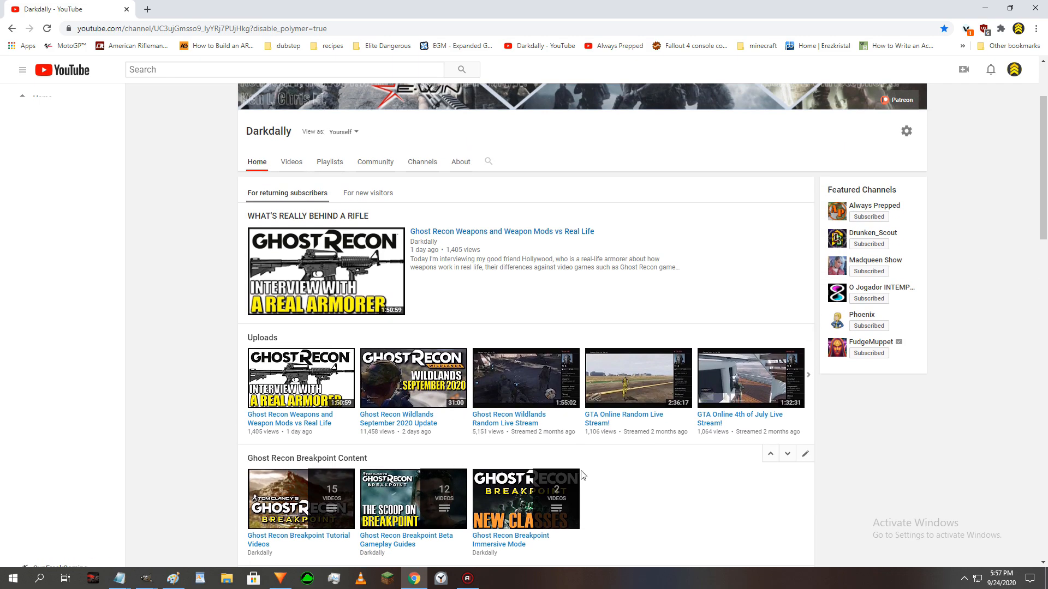
{"action": "scroll", "coordinate": [608, 495], "scroll_direction": "down", "scroll_amount": 3}
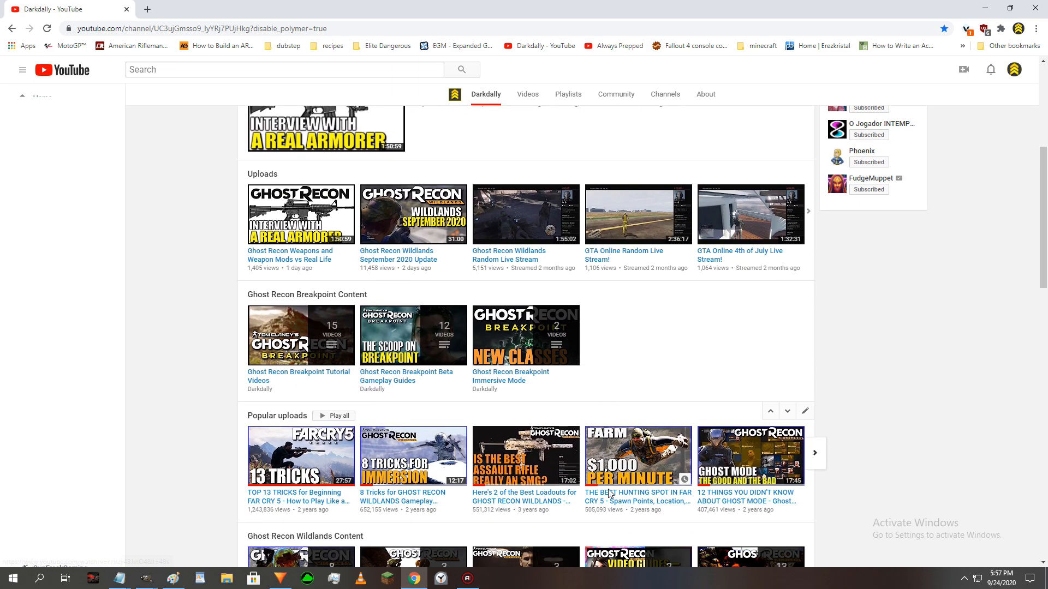
{"action": "scroll", "coordinate": [610, 493], "scroll_direction": "up", "scroll_amount": 2}
{"action": "scroll", "coordinate": [611, 495], "scroll_direction": "up", "scroll_amount": 1}
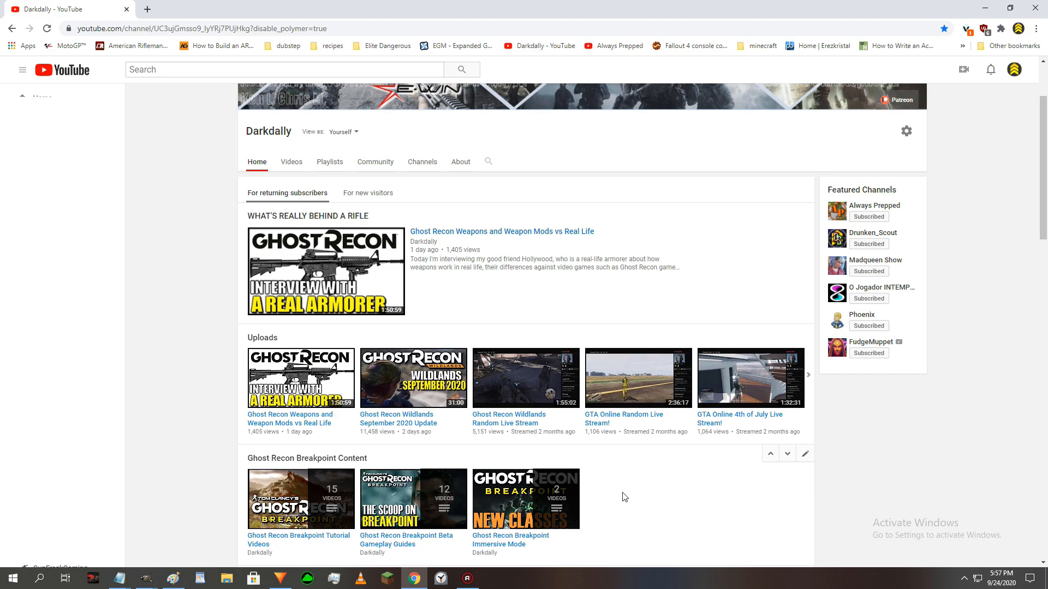
{"action": "scroll", "coordinate": [622, 496], "scroll_direction": "up", "scroll_amount": 2}
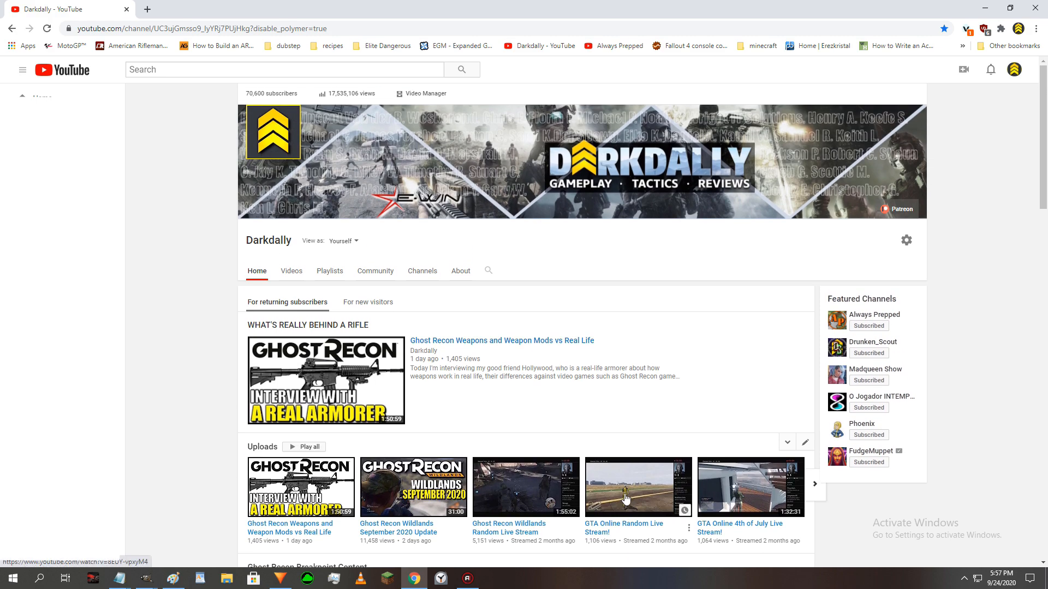
{"action": "scroll", "coordinate": [204, 413], "scroll_direction": "down", "scroll_amount": 1}
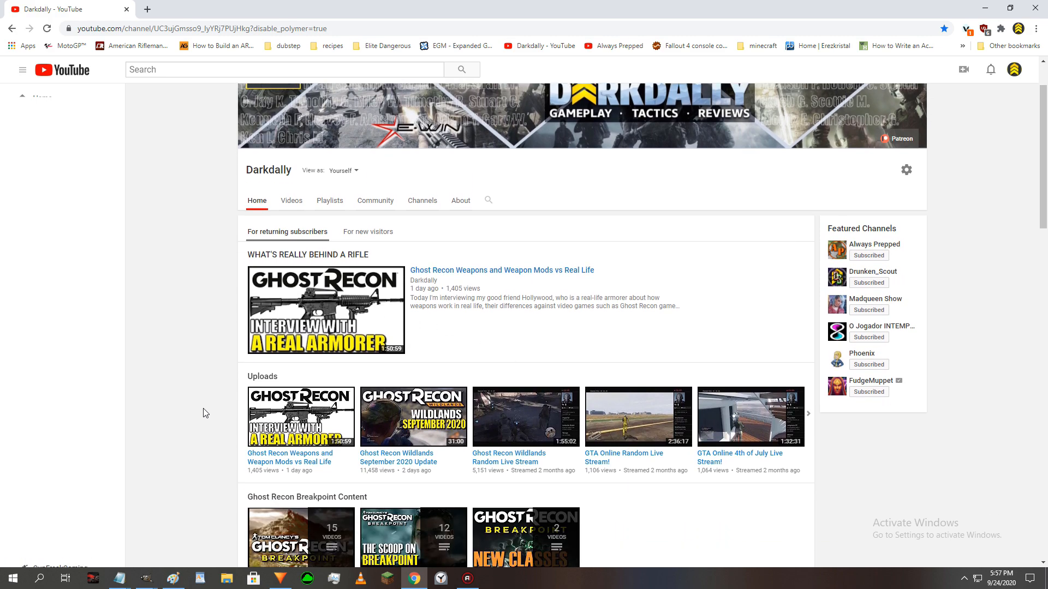
{"action": "scroll", "coordinate": [205, 413], "scroll_direction": "down", "scroll_amount": 2}
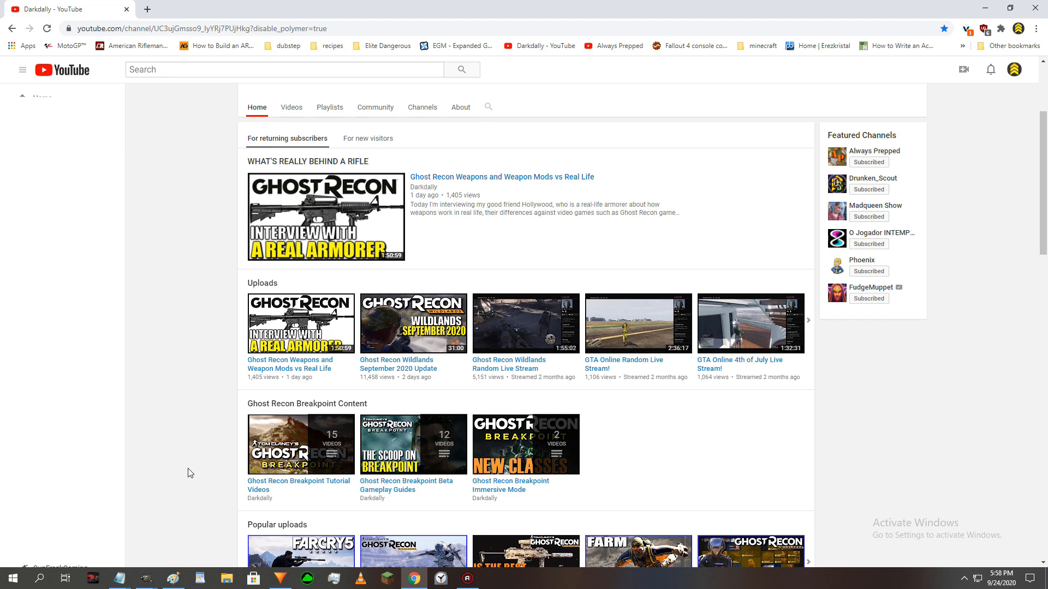
{"action": "scroll", "coordinate": [189, 474], "scroll_direction": "up", "scroll_amount": 1}
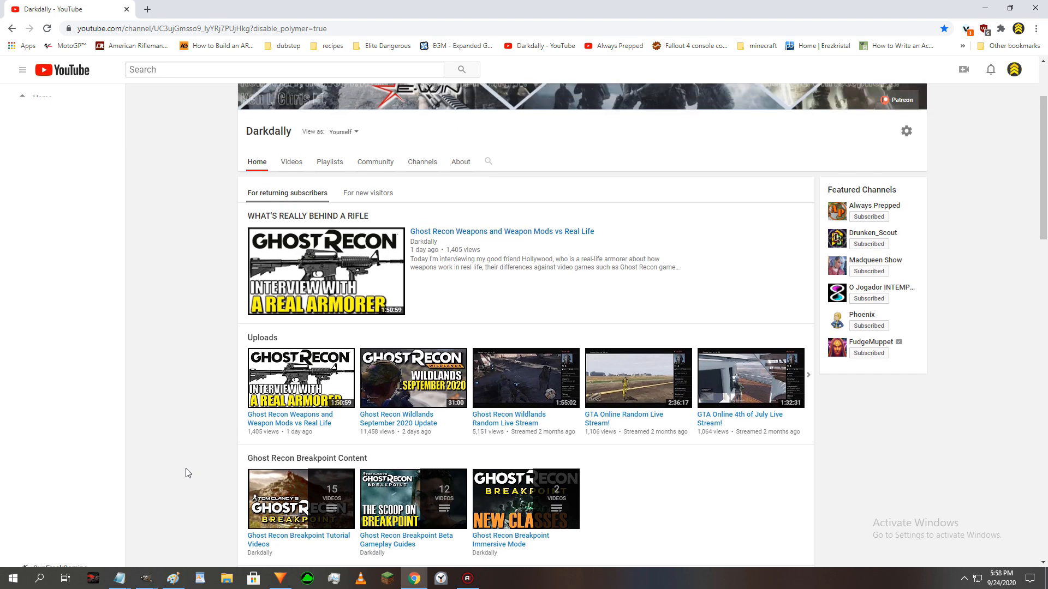
{"action": "scroll", "coordinate": [188, 473], "scroll_direction": "up", "scroll_amount": 2}
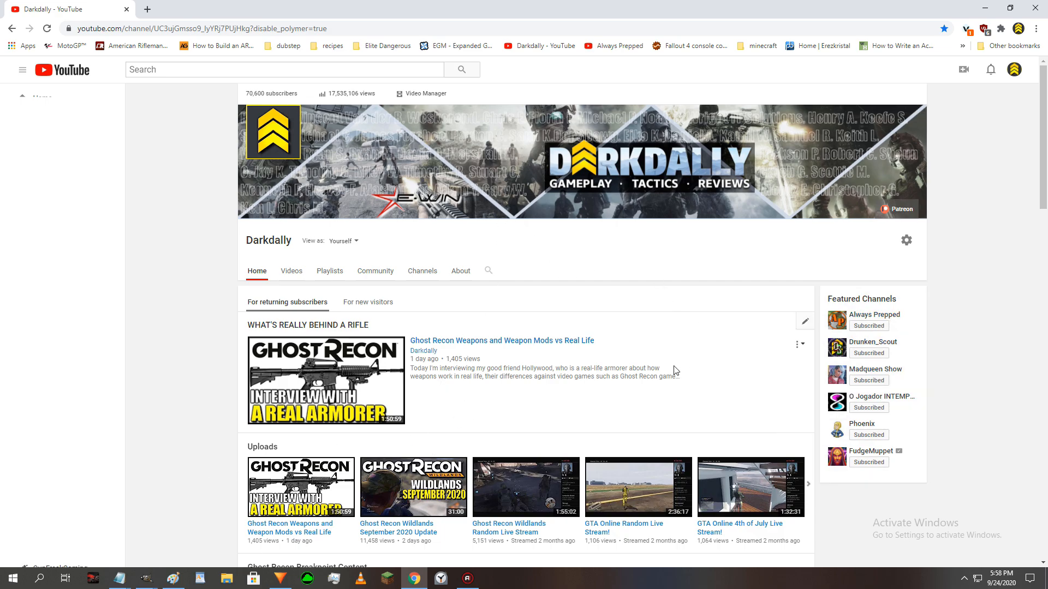
- Open the Ghost Recon Wildlands September 2020 Update video from the channel's uploads and pause its playback
{"action": "left_click", "coordinate": [394, 490]}
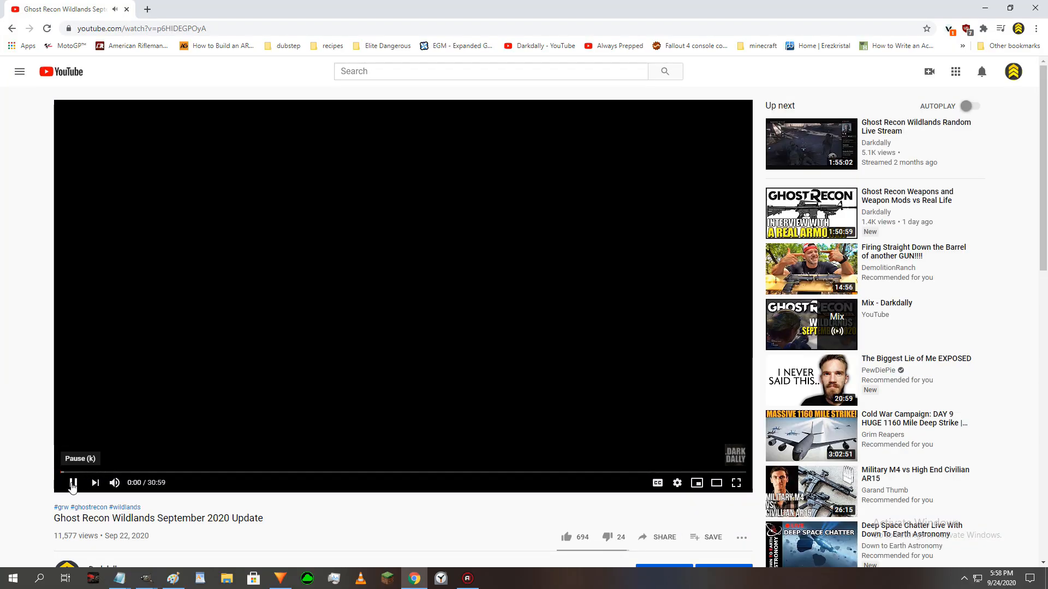
{"action": "left_click", "coordinate": [78, 482]}
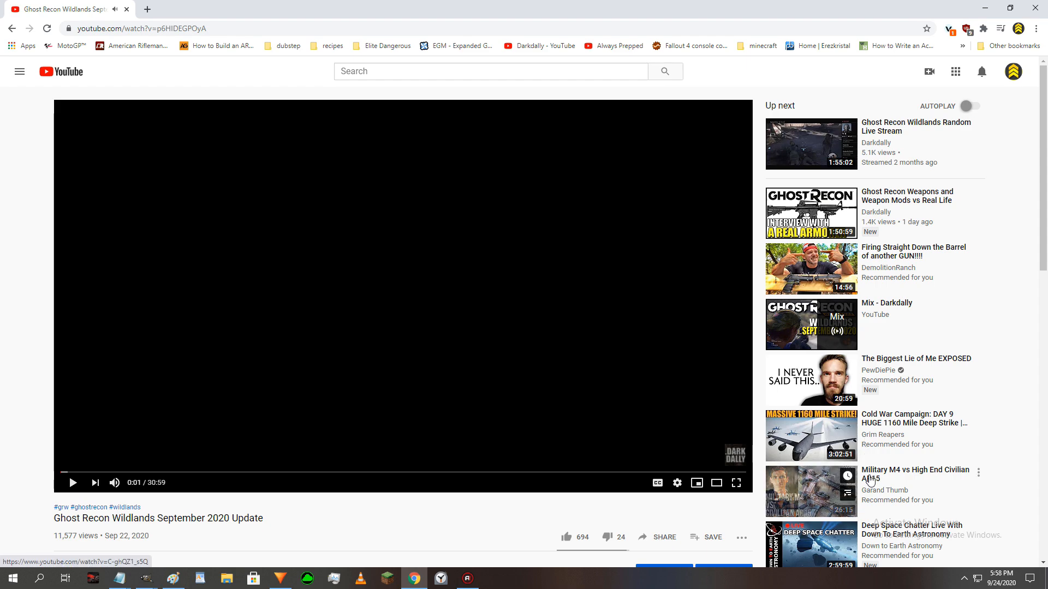
- Examine the suggested videos beside the paused video, comparing how legible and eye-catching their thumbnails are
{"action": "mouse_move", "coordinate": [944, 395]}
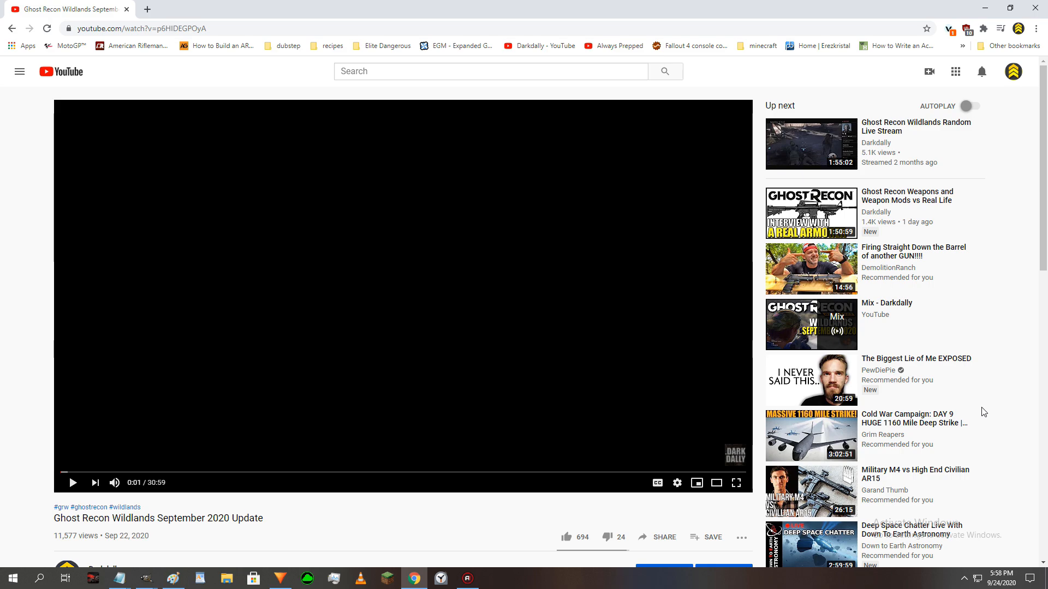
{"action": "scroll", "coordinate": [1011, 407], "scroll_direction": "down", "scroll_amount": 4}
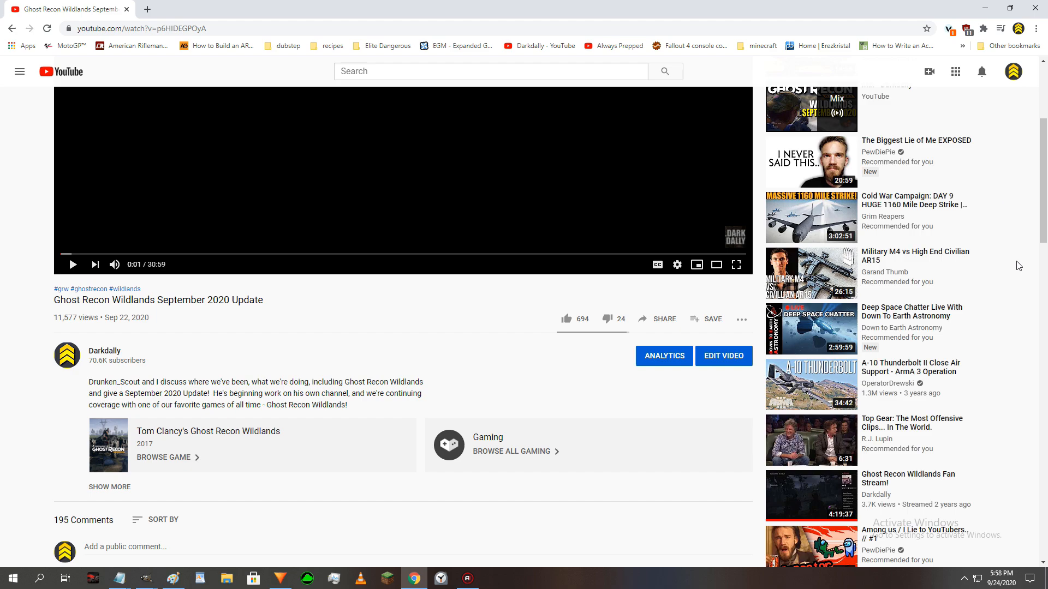
{"action": "scroll", "coordinate": [1016, 306], "scroll_direction": "down", "scroll_amount": 3}
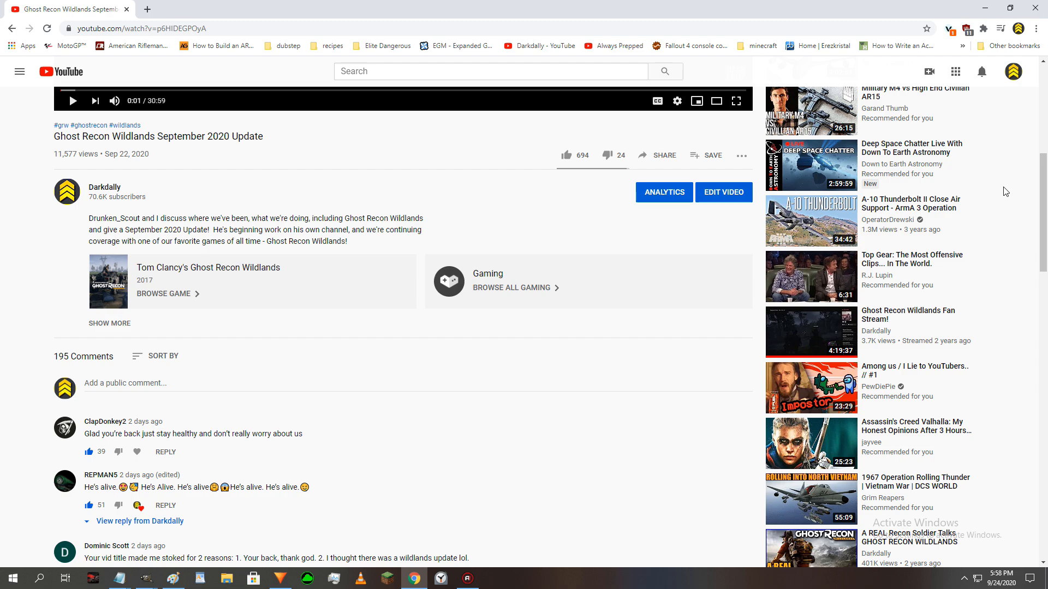
{"action": "scroll", "coordinate": [1005, 191], "scroll_direction": "down", "scroll_amount": 2}
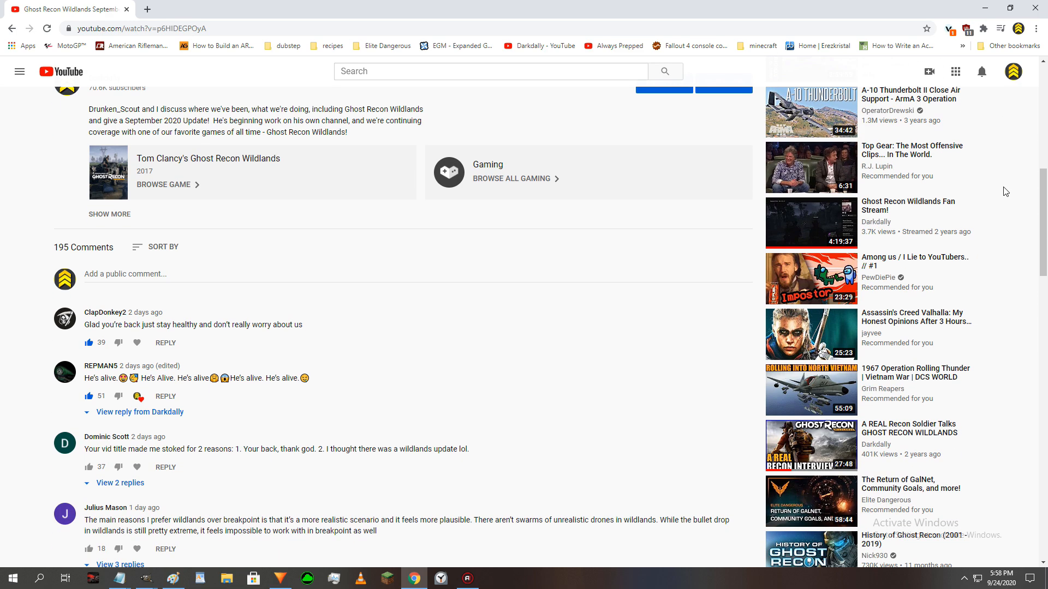
{"action": "scroll", "coordinate": [1005, 191], "scroll_direction": "down", "scroll_amount": 3}
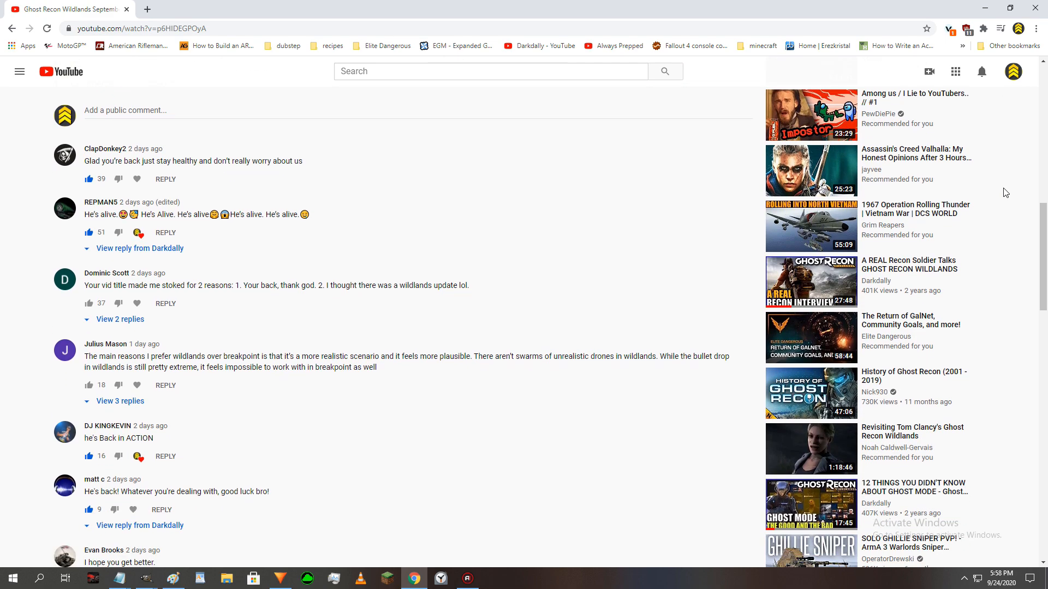
{"action": "scroll", "coordinate": [1005, 192], "scroll_direction": "down", "scroll_amount": 2}
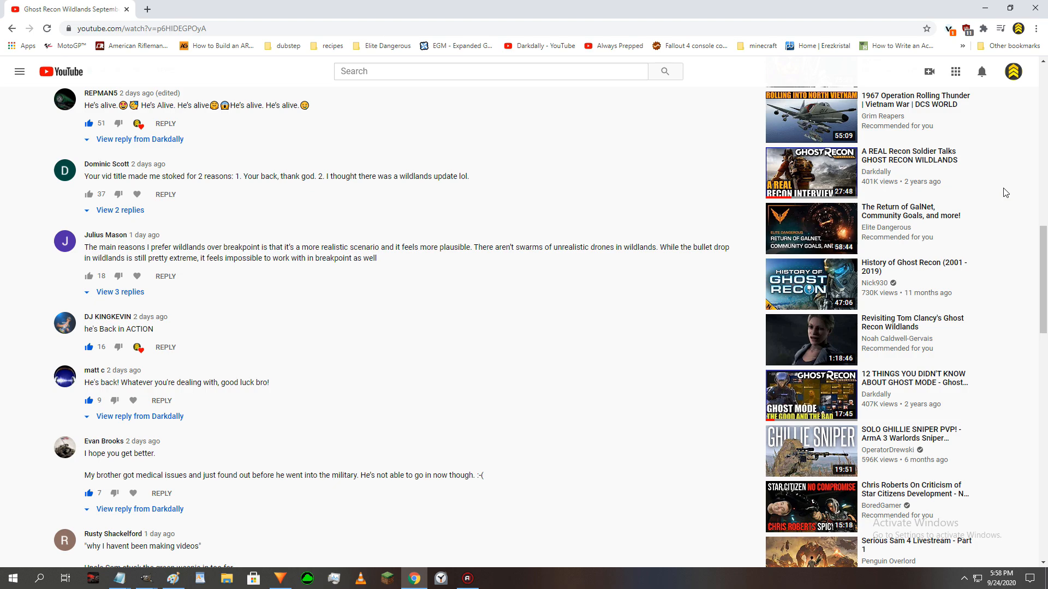
{"action": "scroll", "coordinate": [1005, 193], "scroll_direction": "down", "scroll_amount": 3}
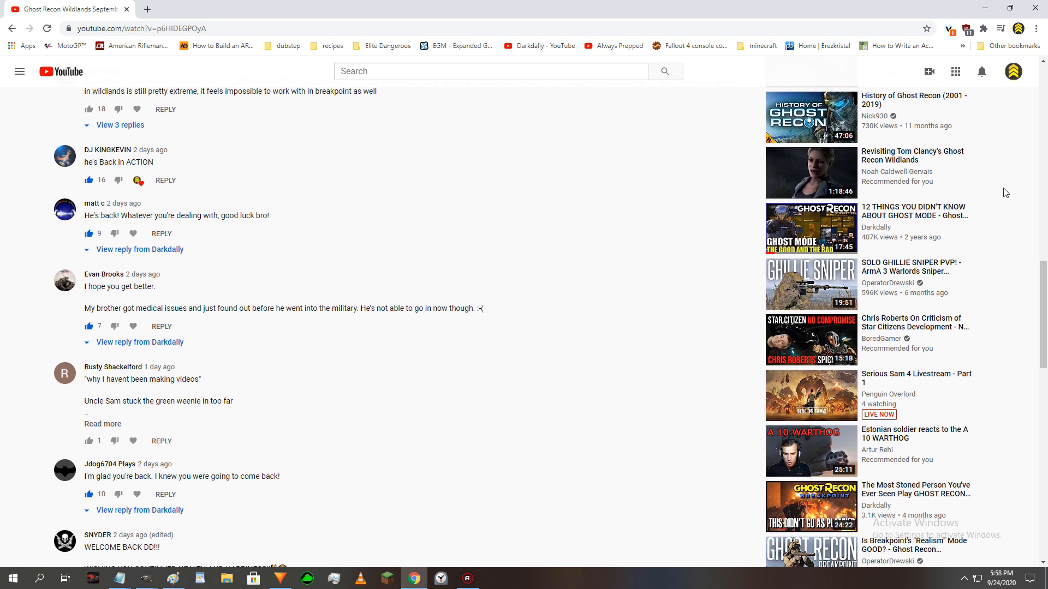
{"action": "scroll", "coordinate": [1005, 193], "scroll_direction": "down", "scroll_amount": 1}
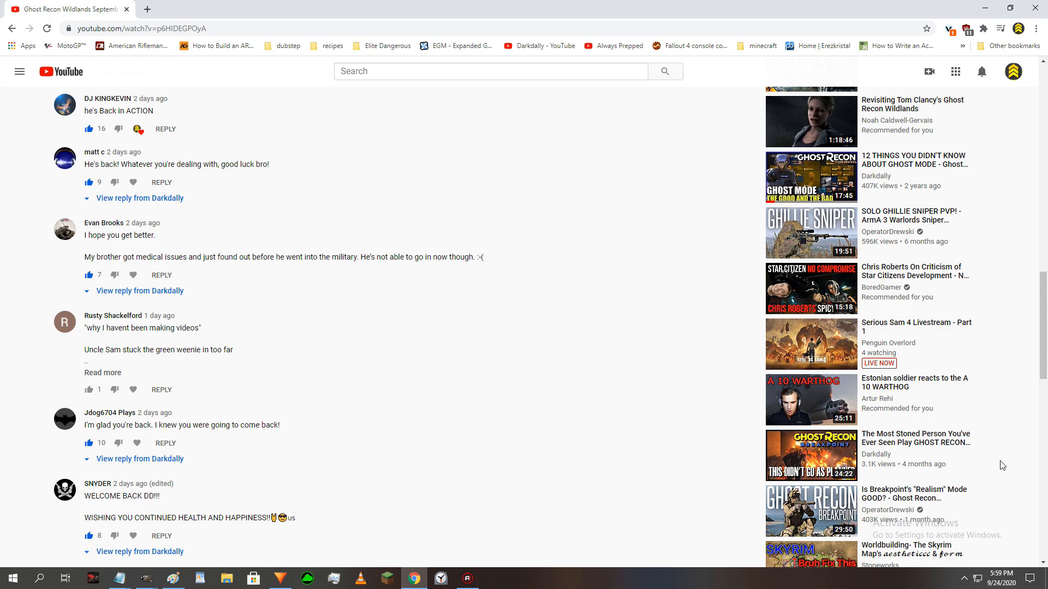
{"action": "mouse_move", "coordinate": [983, 469]}
- Return to the Darkdally channel home page using its saved bookmark
{"action": "left_click", "coordinate": [521, 47]}
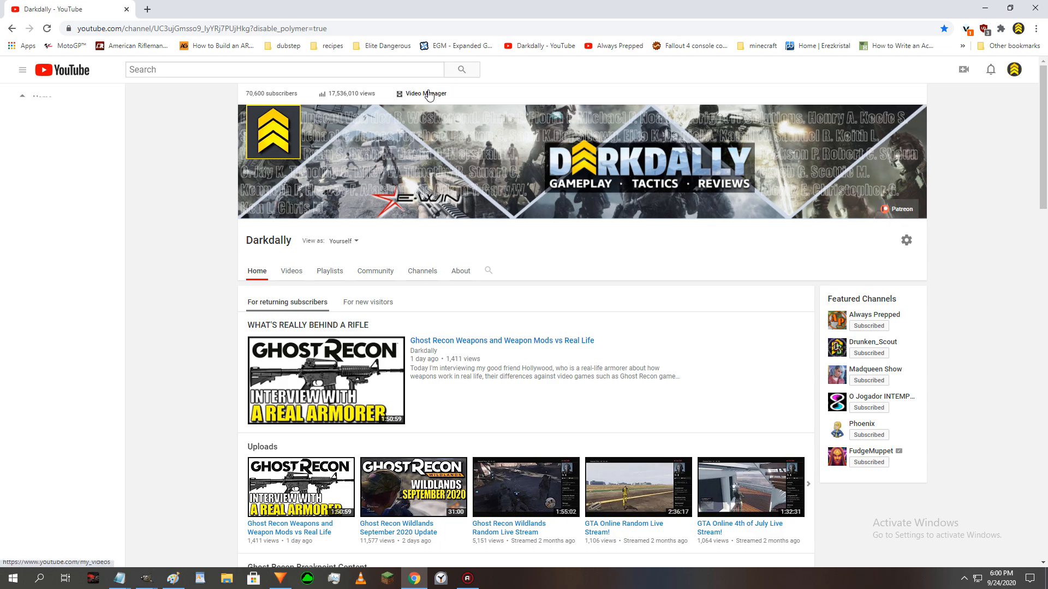
{"action": "mouse_move", "coordinate": [330, 112]}
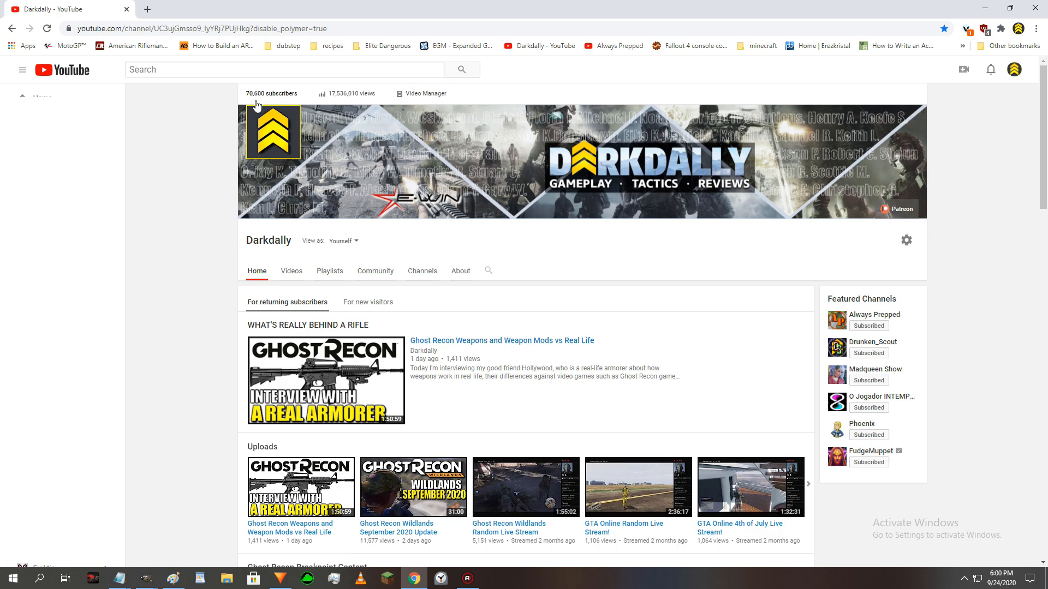